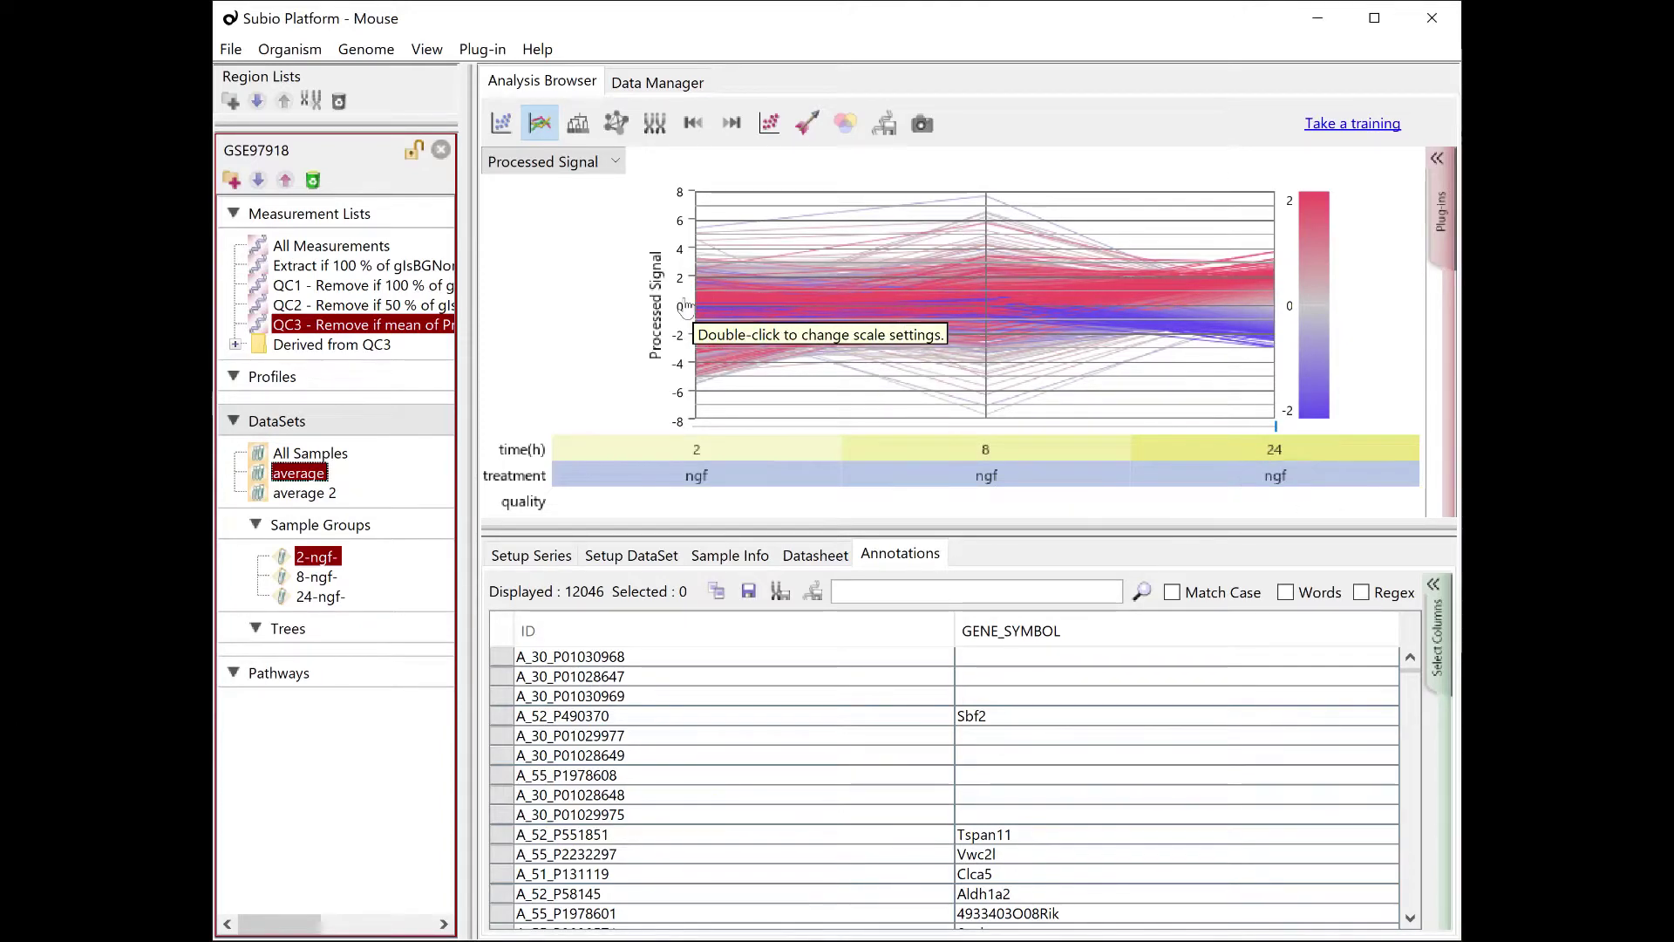
# Select the profiles starting lowest at 2 h, then switch from average 2 to the All Samples dataset.
pyautogui.moveTo(685, 307); pyautogui.dragTo(708, 314)
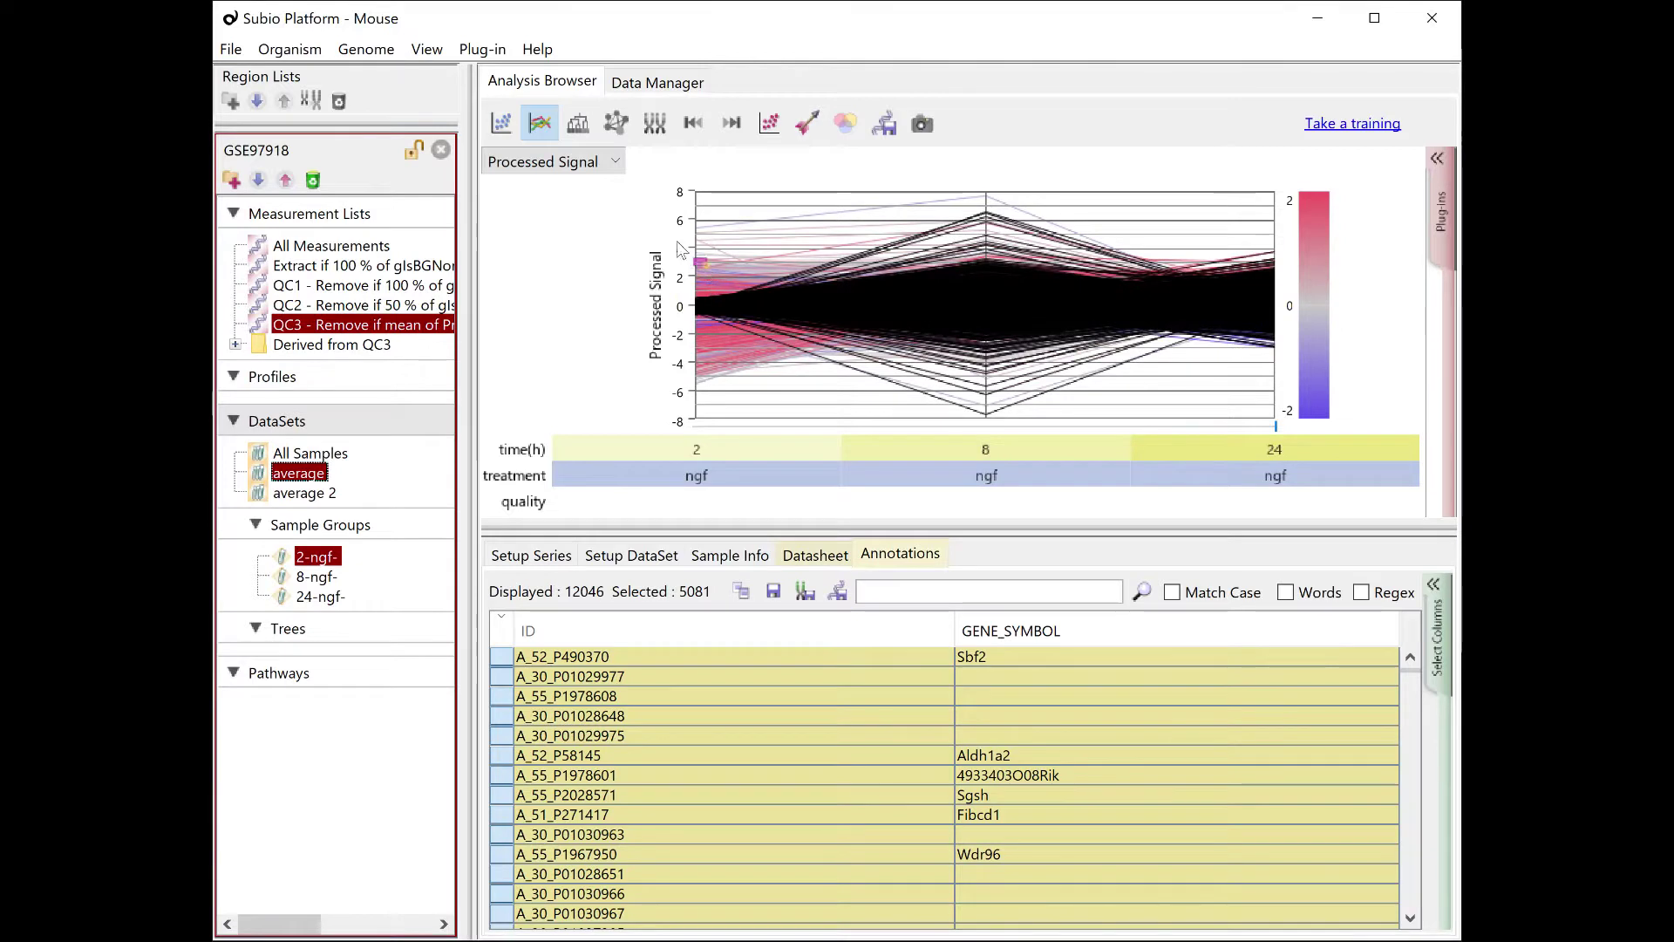
pyautogui.moveTo(681, 250); pyautogui.dragTo(705, 276)
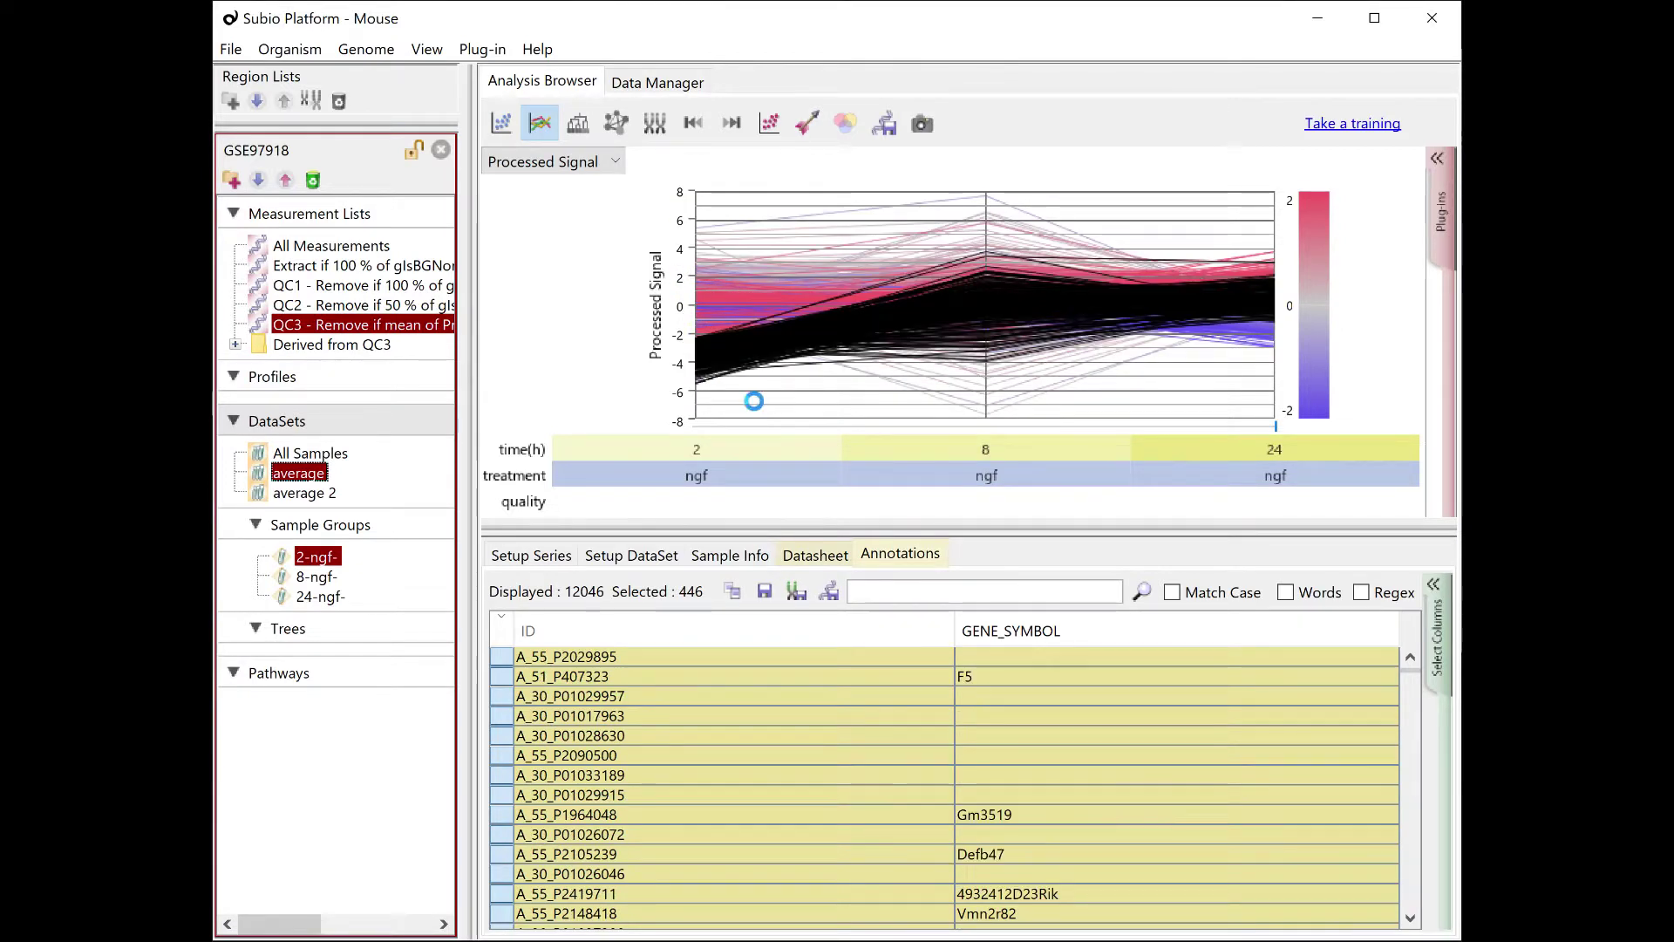
pyautogui.click(305, 494)
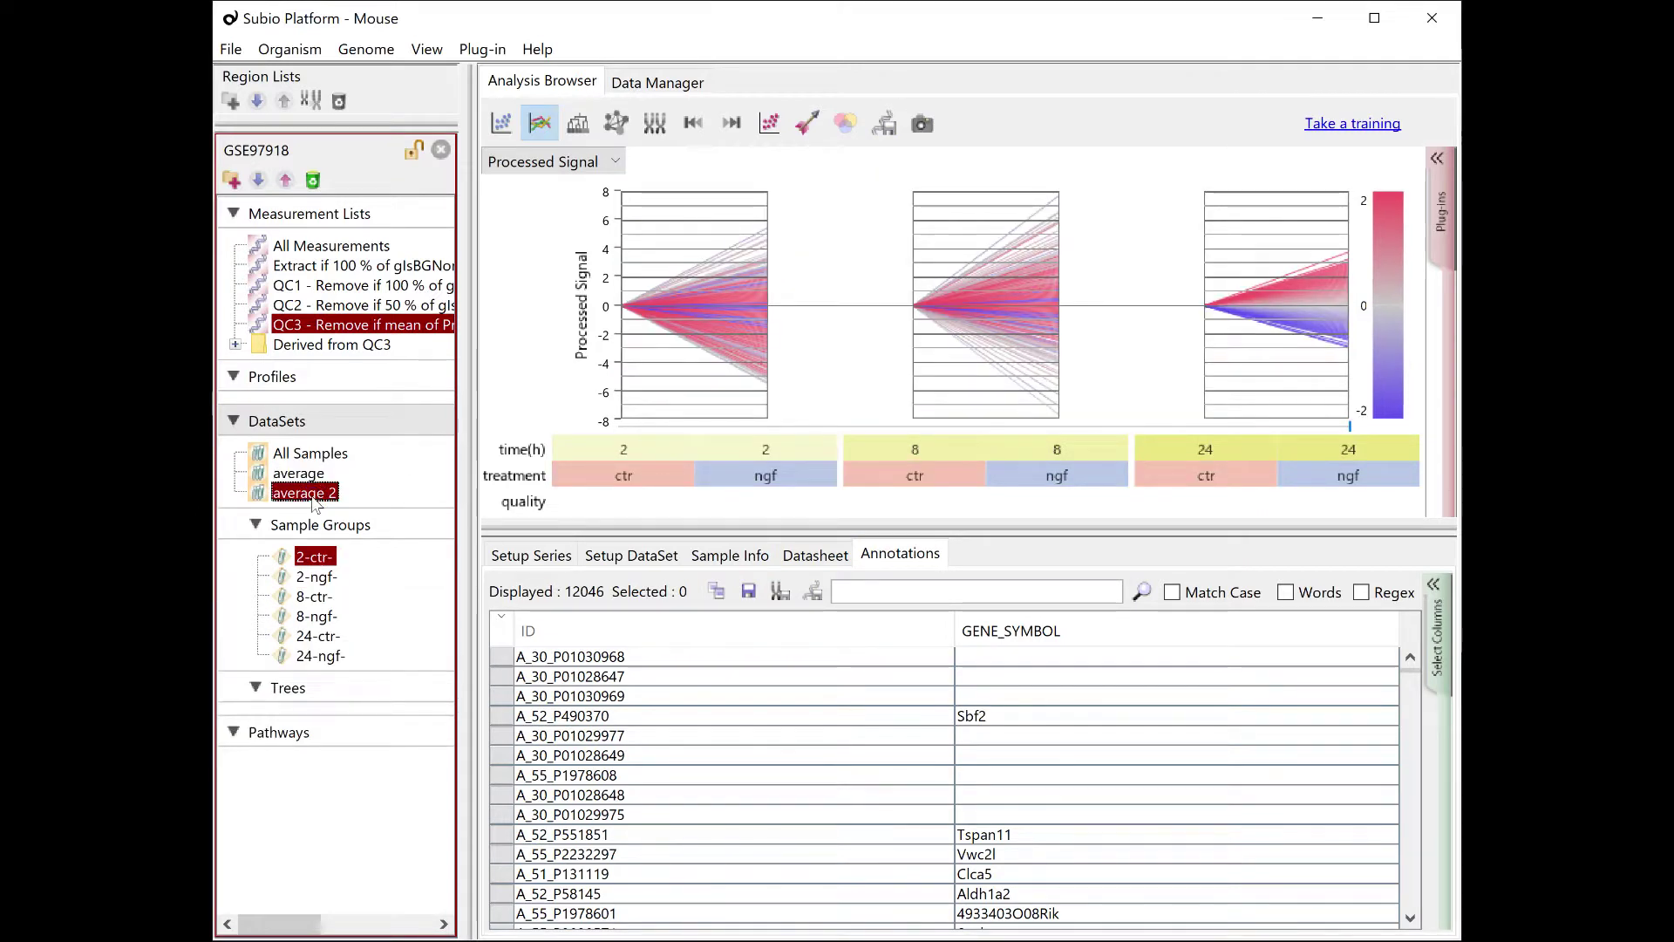
pyautogui.click(322, 455)
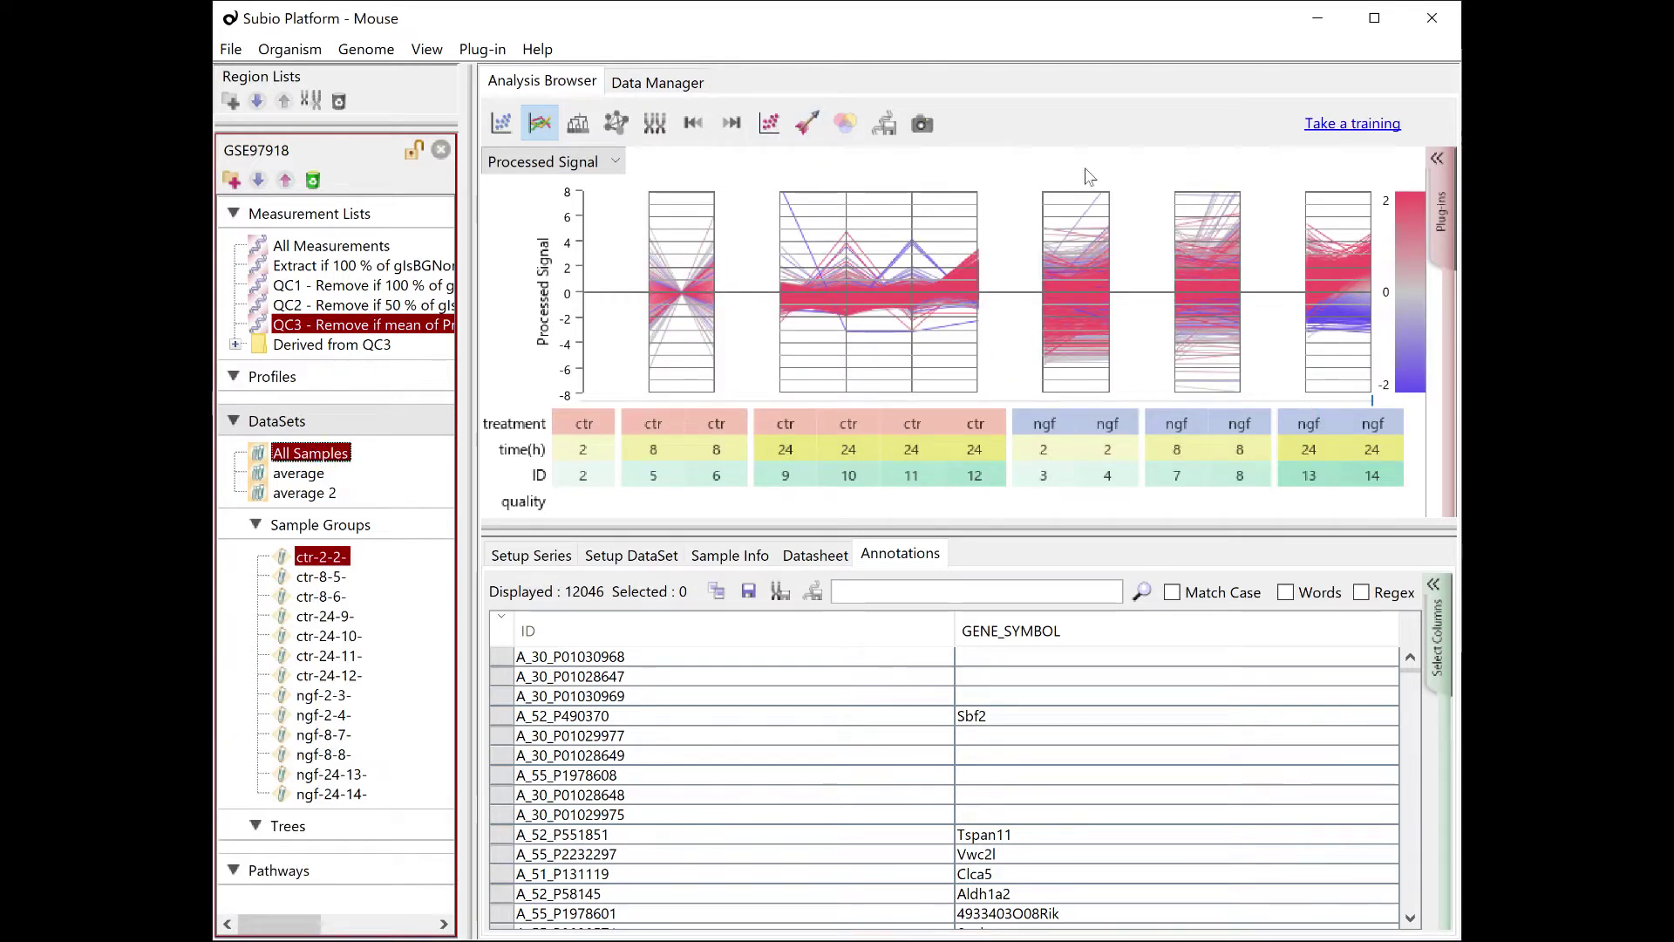
# Run PCA on the QC3 list over All Samples and save the components into Profiles.
pyautogui.click(1437, 248)
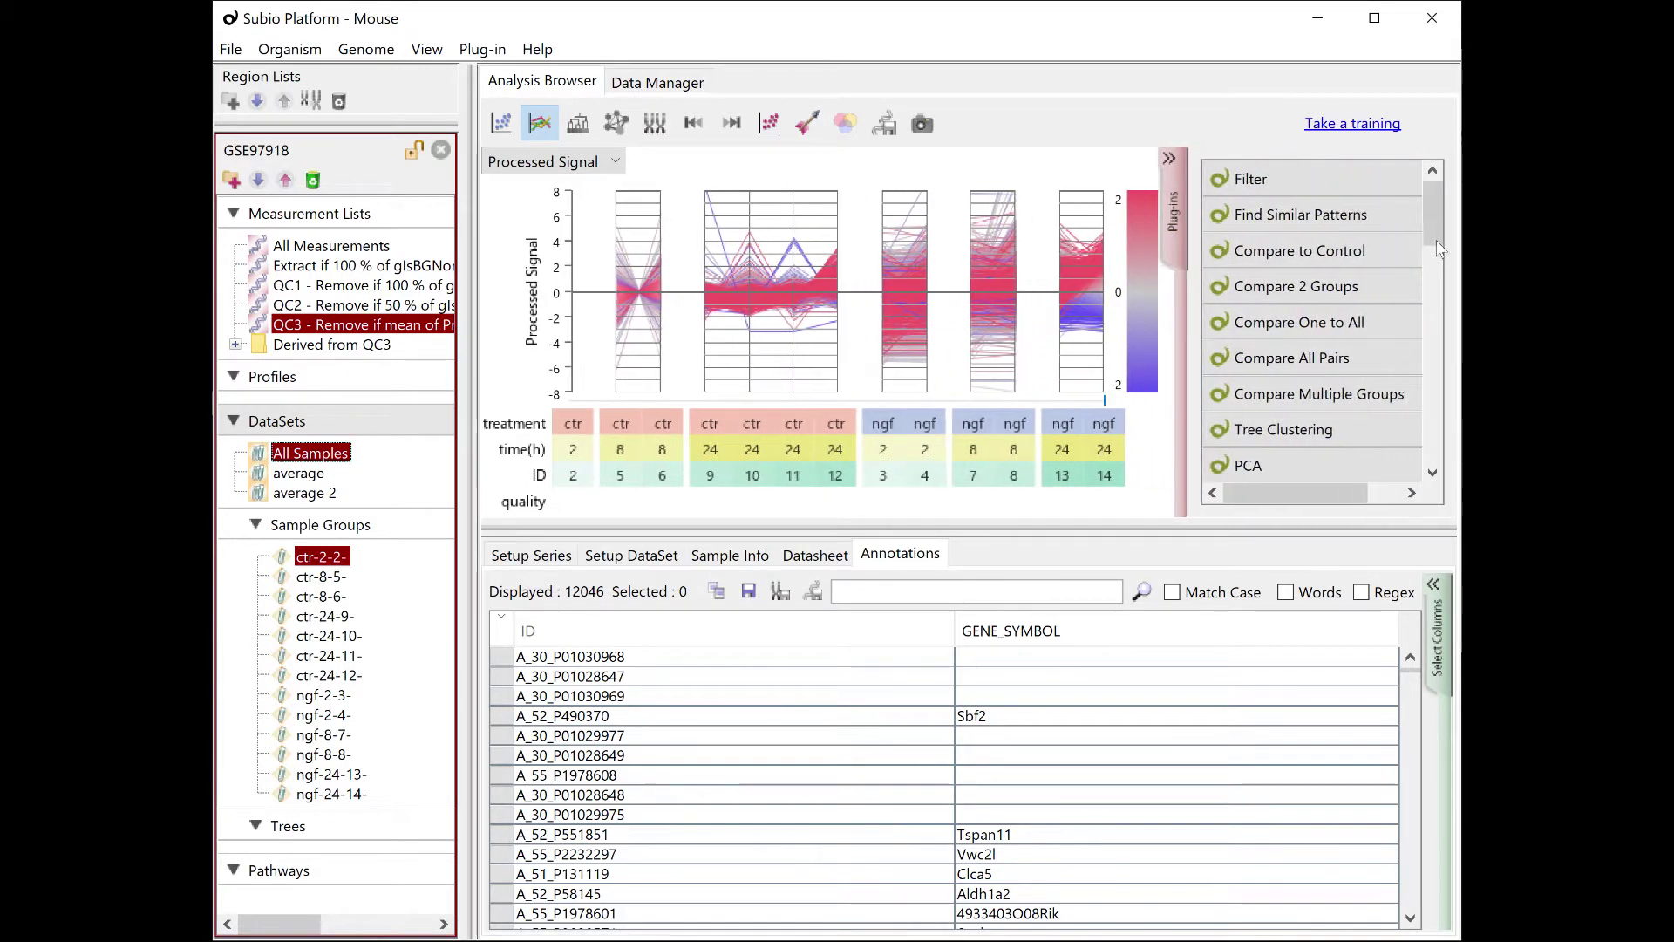
pyautogui.click(1293, 473)
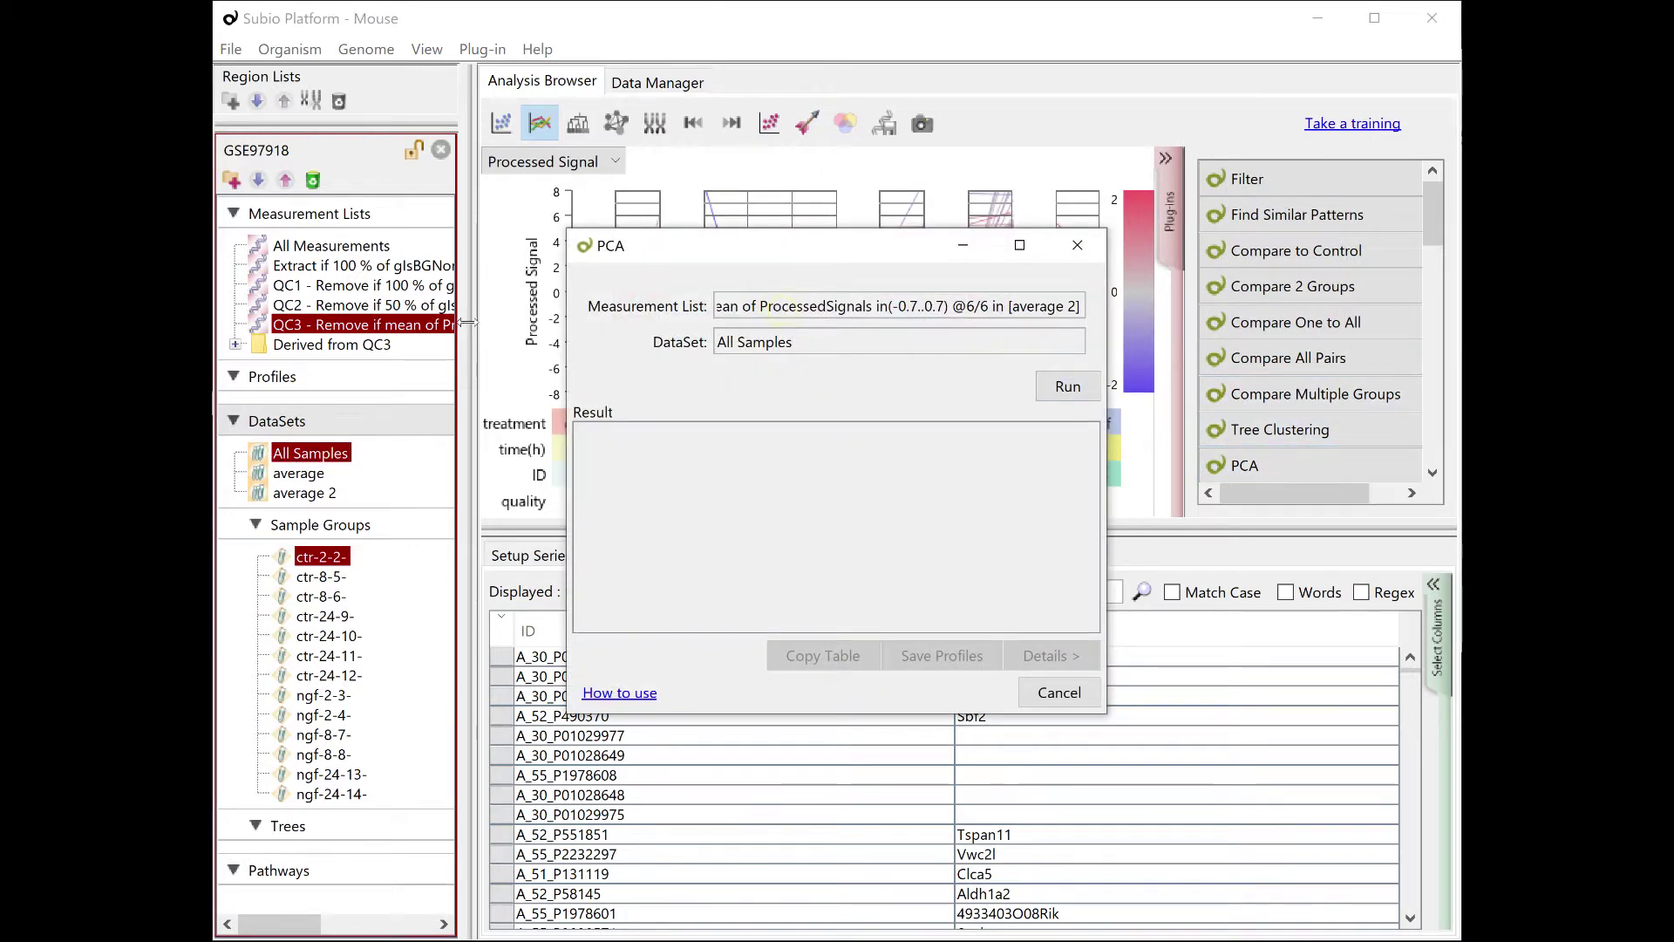
pyautogui.click(434, 330)
pyautogui.moveTo(433, 330); pyautogui.dragTo(737, 318)
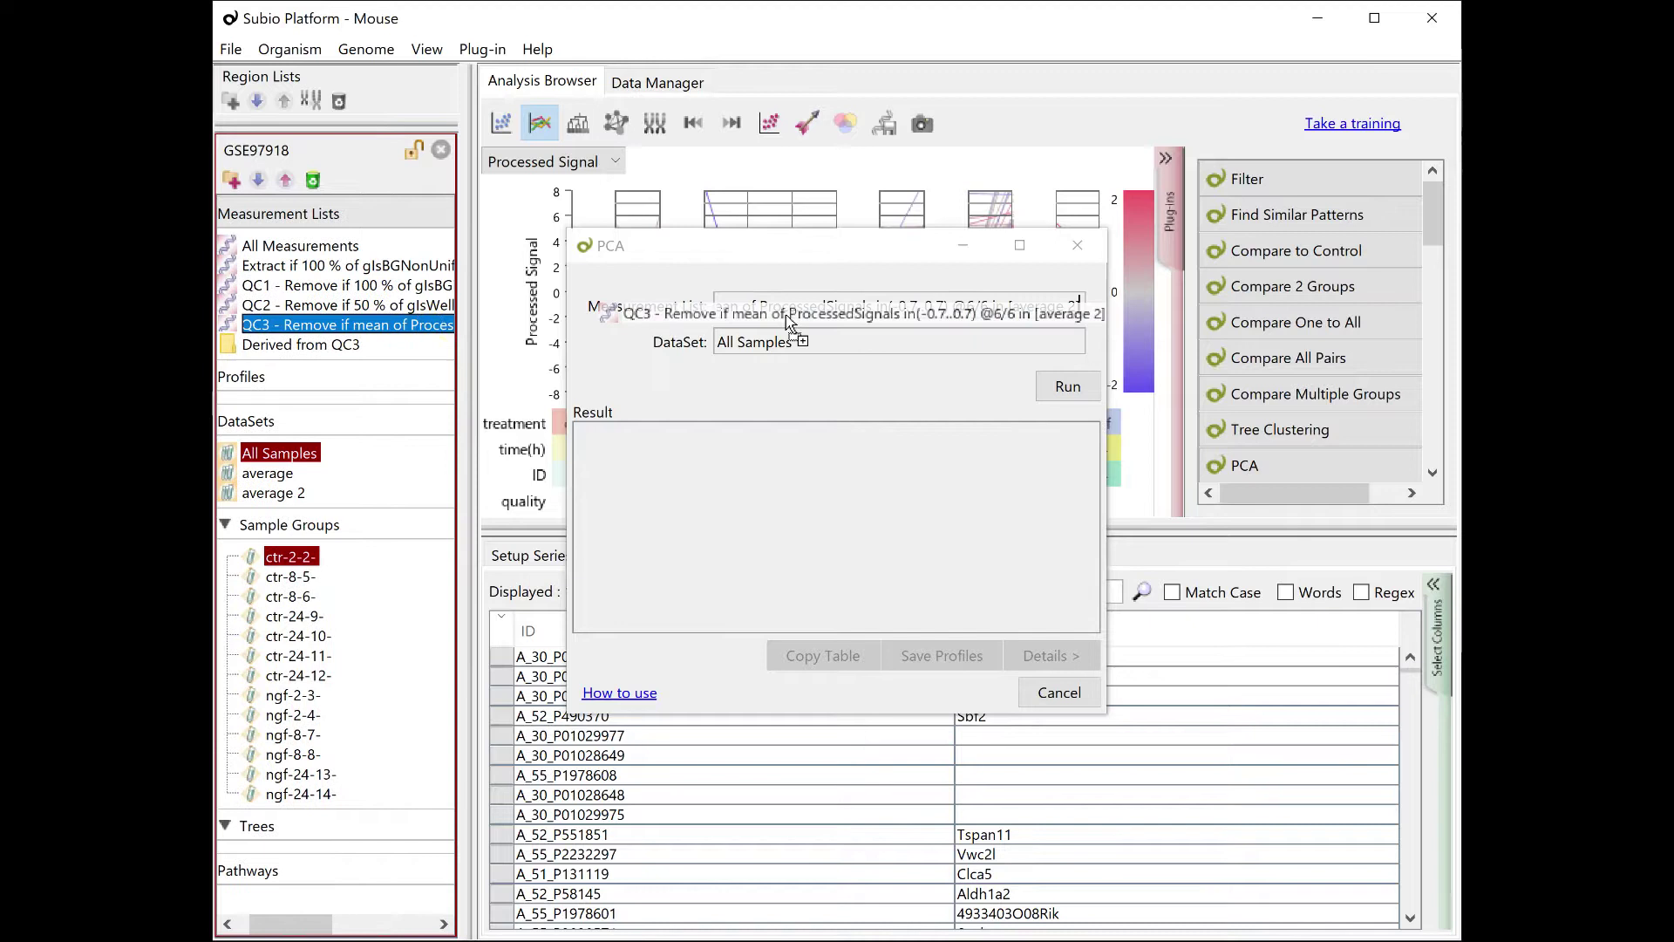
pyautogui.moveTo(305, 462); pyautogui.dragTo(867, 353)
pyautogui.click(1078, 391)
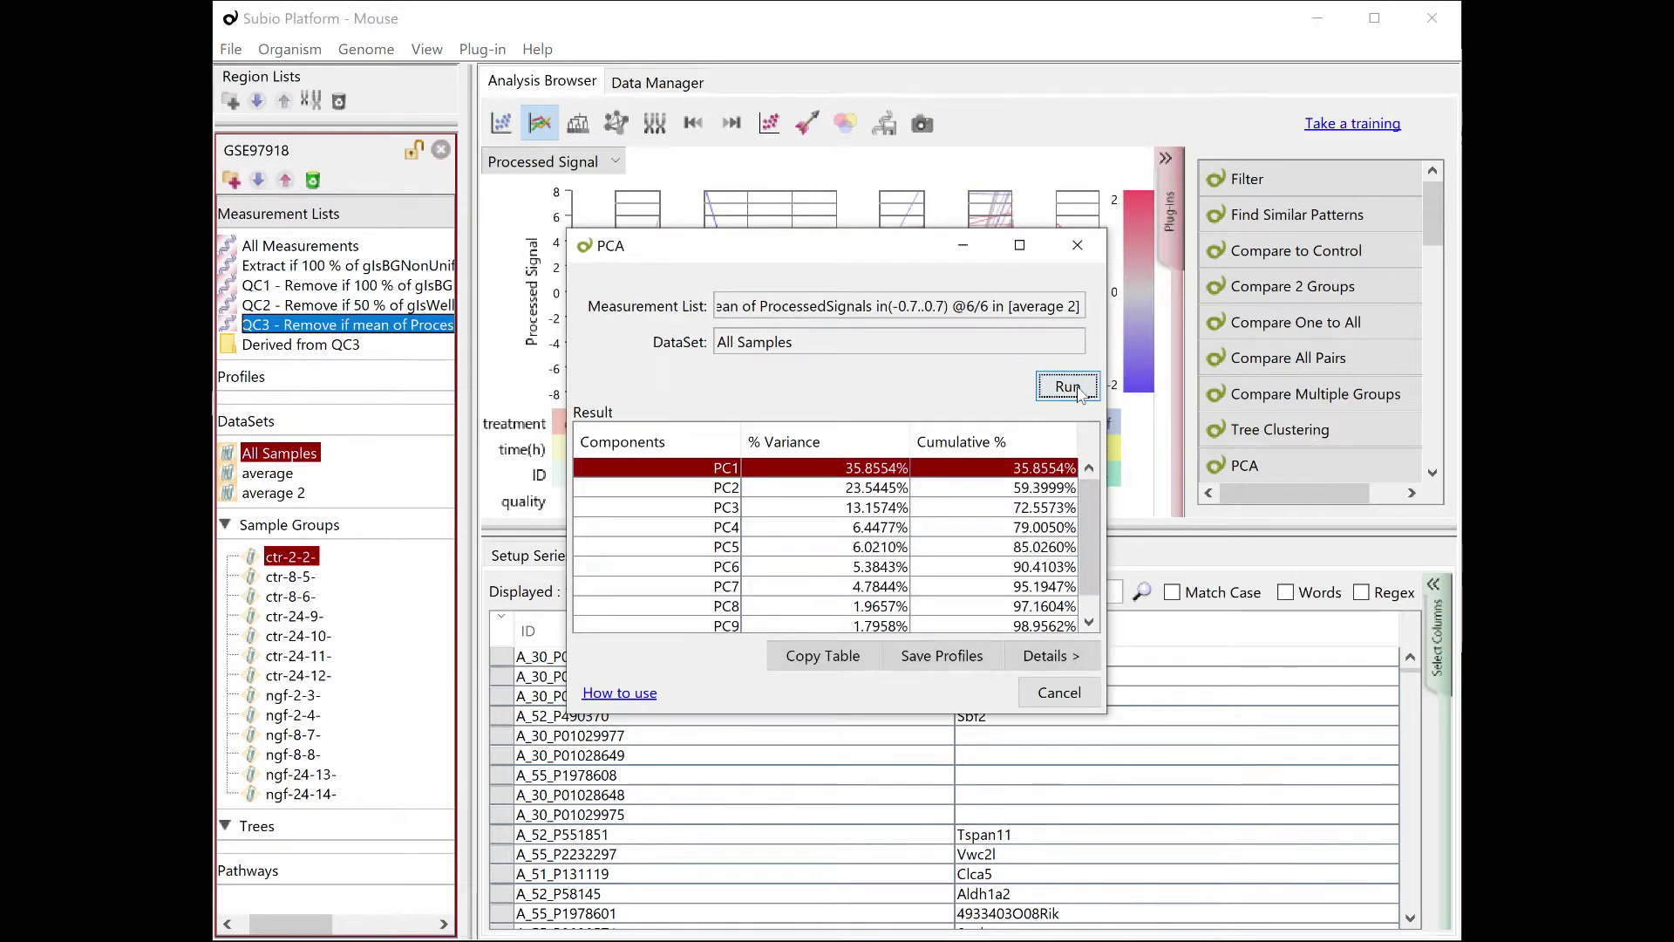
pyautogui.click(948, 658)
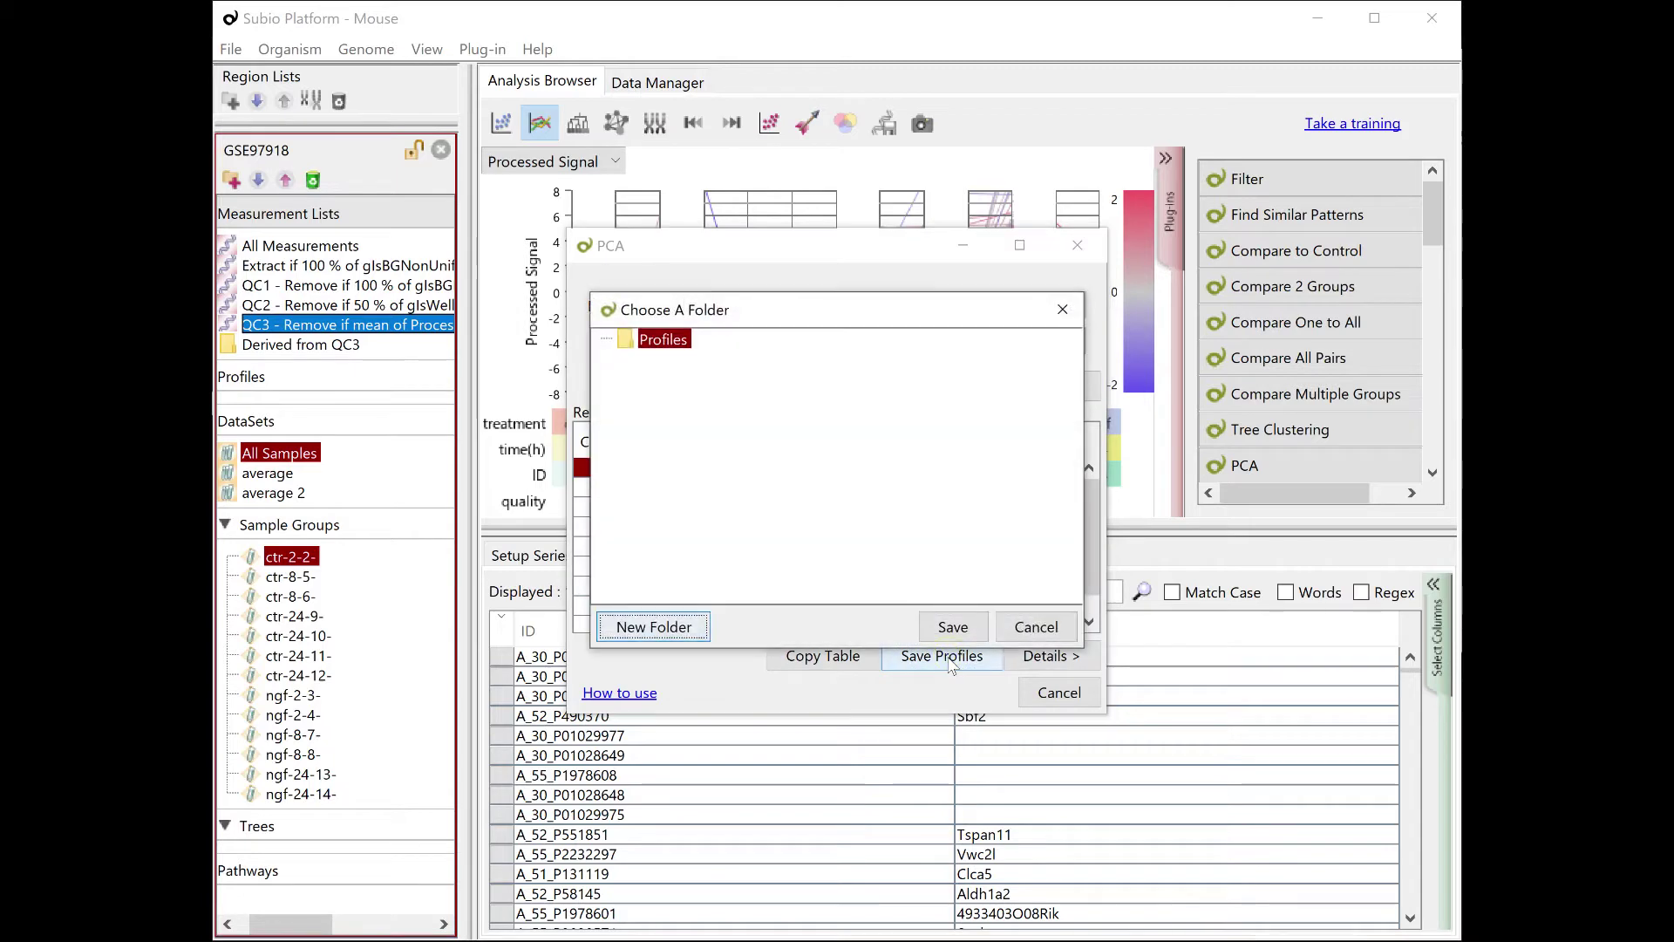
pyautogui.click(953, 630)
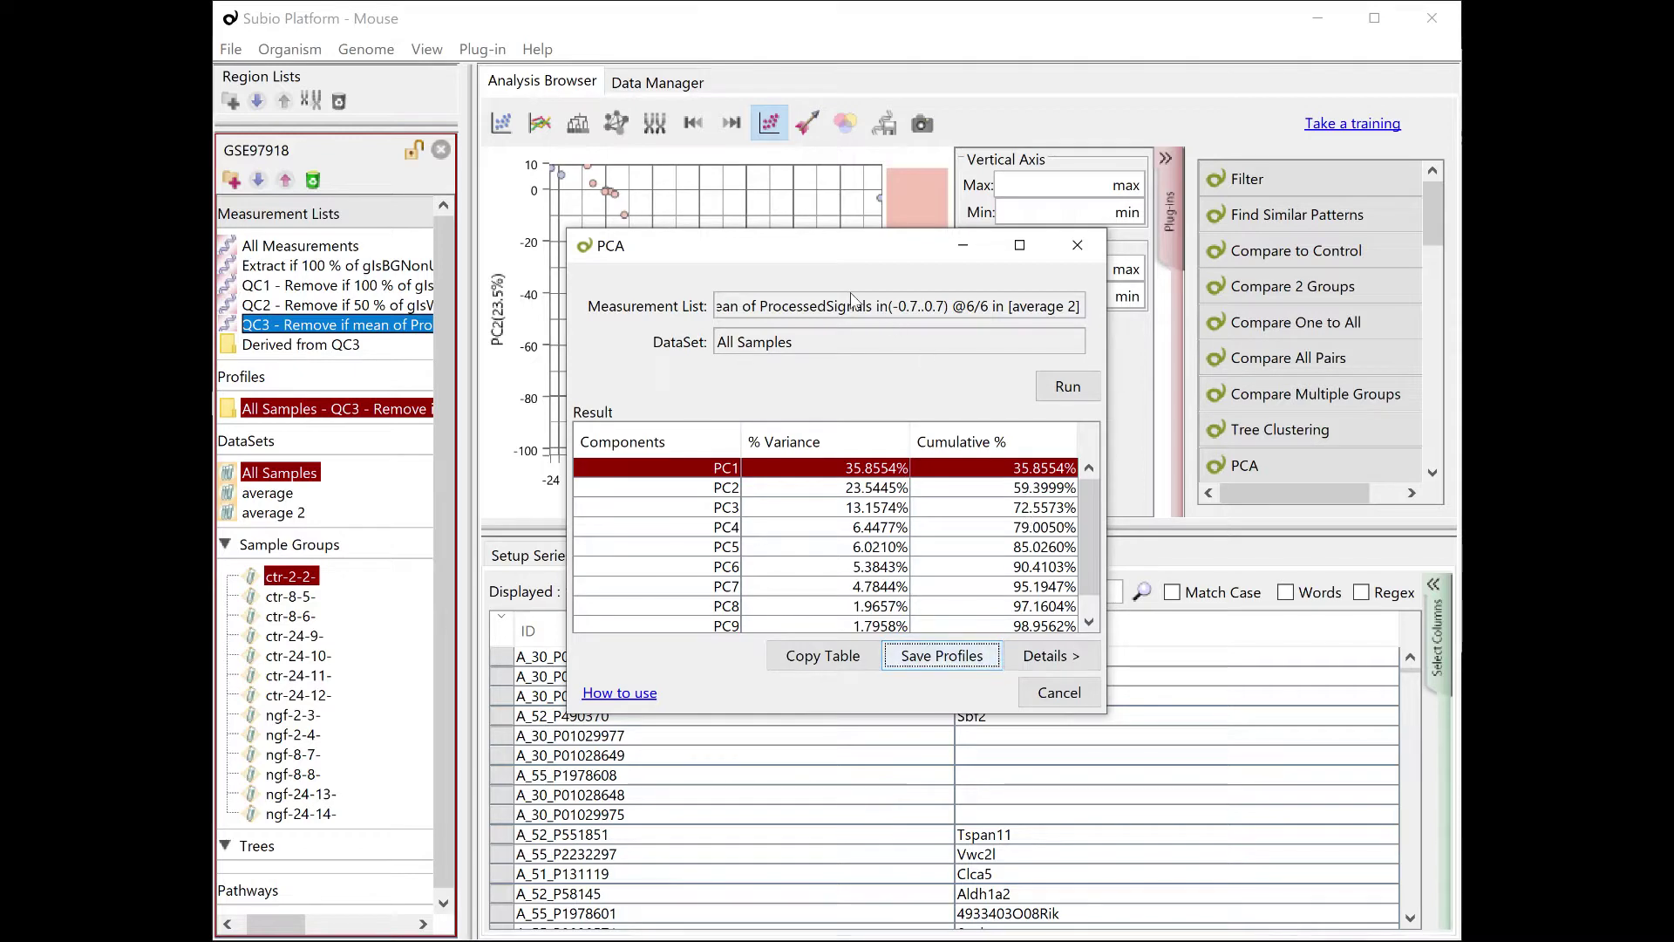
# Connect the PCA sample points with time-order arrows and open the Sample Info table.
pyautogui.moveTo(826, 247); pyautogui.dragTo(1120, 567)
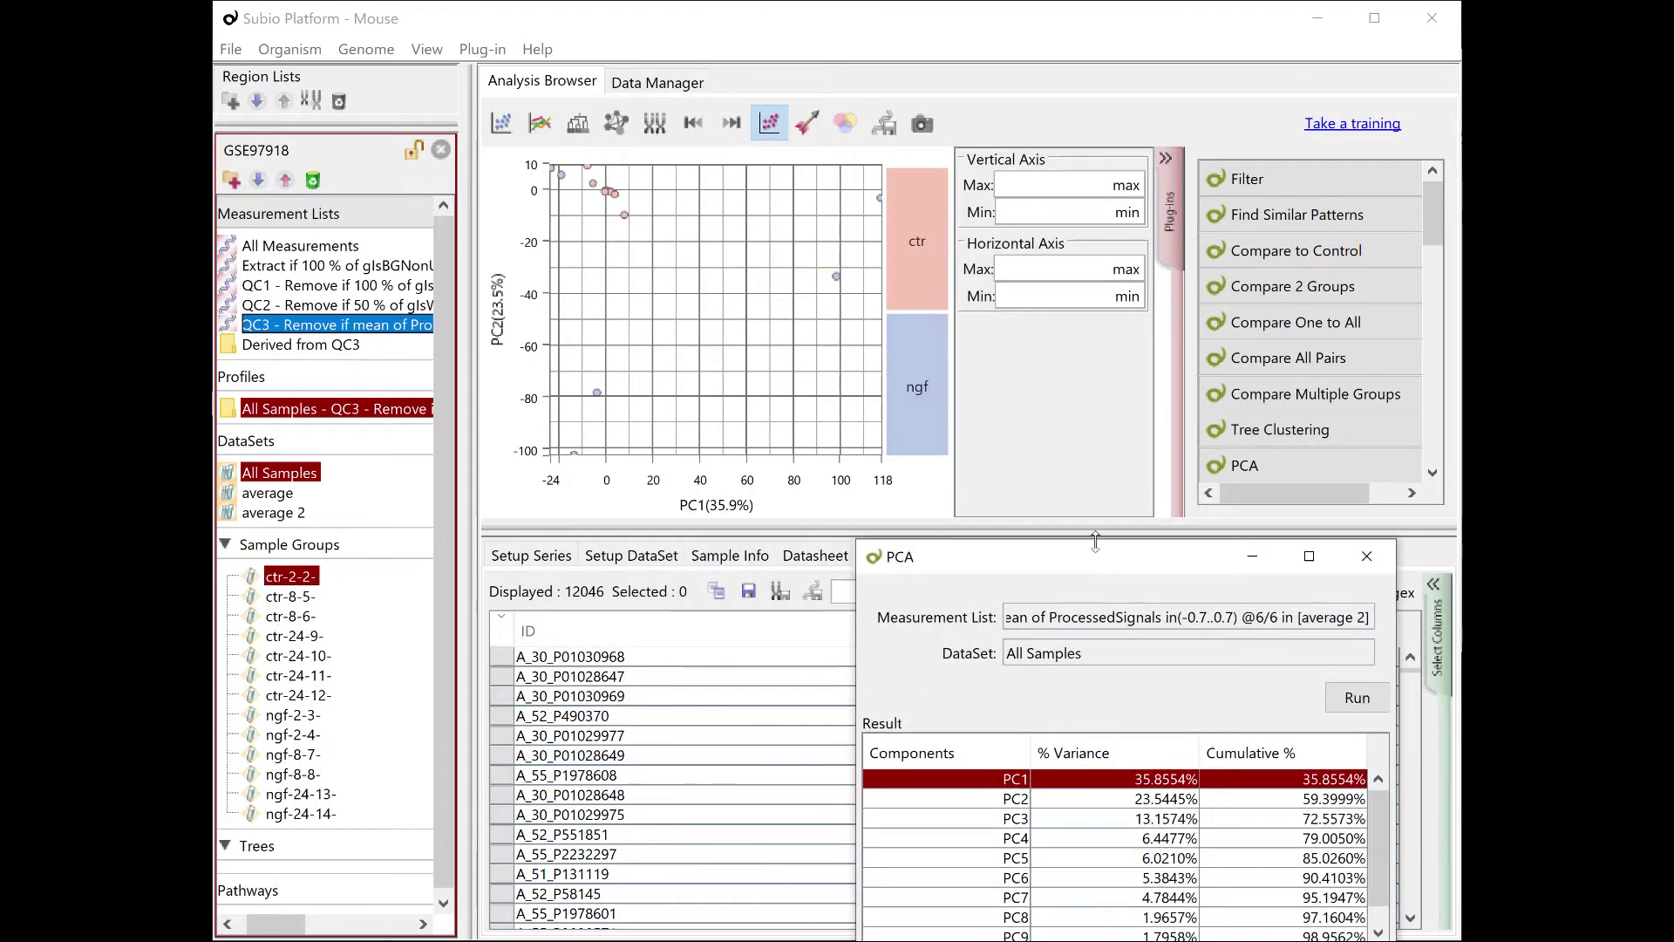
pyautogui.moveTo(683, 255); pyautogui.dragTo(572, 145)
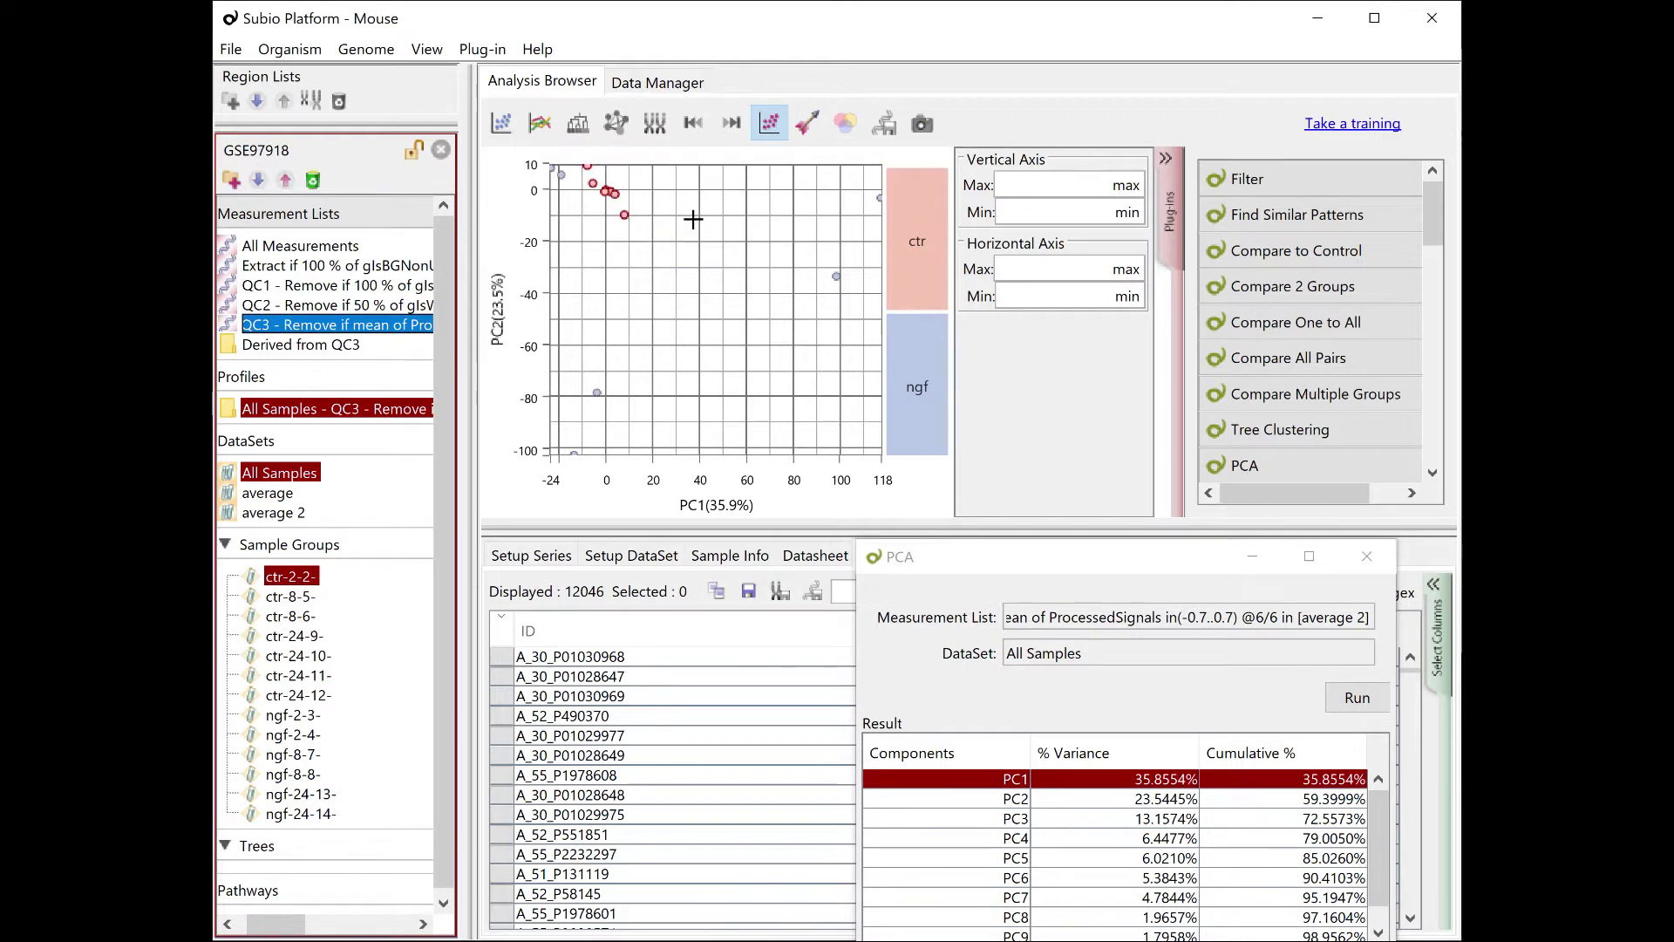
pyautogui.click(808, 131)
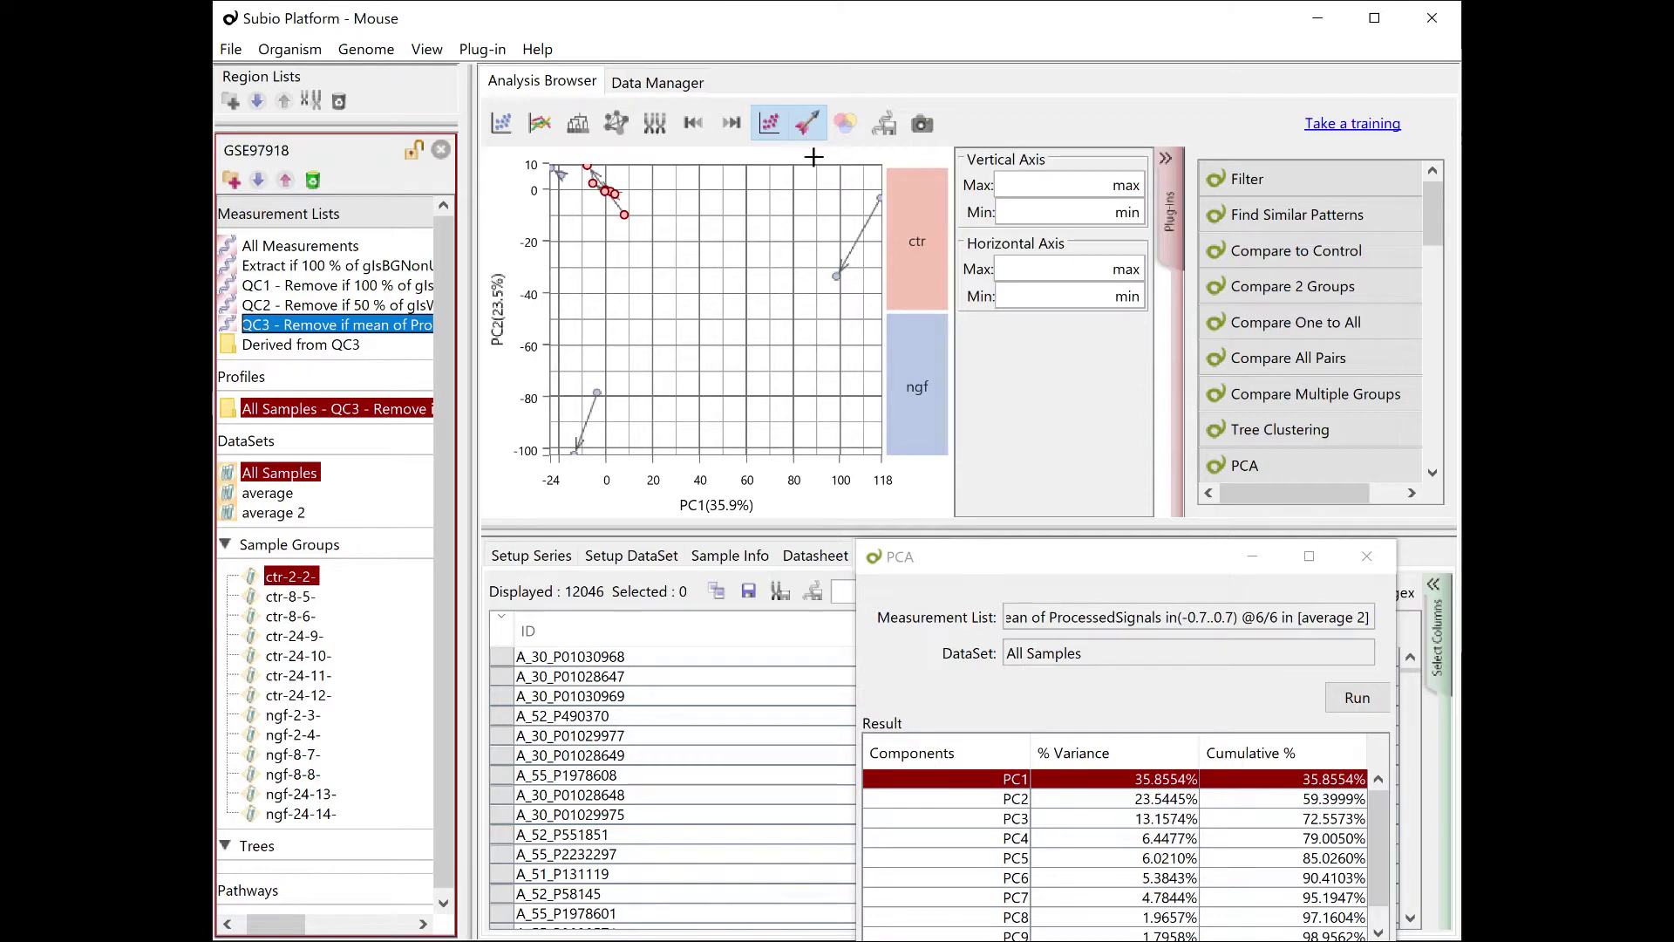
pyautogui.moveTo(820, 311); pyautogui.dragTo(899, 177)
pyautogui.click(730, 556)
# Identify the top-left PCA point's samples, then show the PCA for the average dataset.
pyautogui.moveTo(956, 566); pyautogui.dragTo(1083, 91)
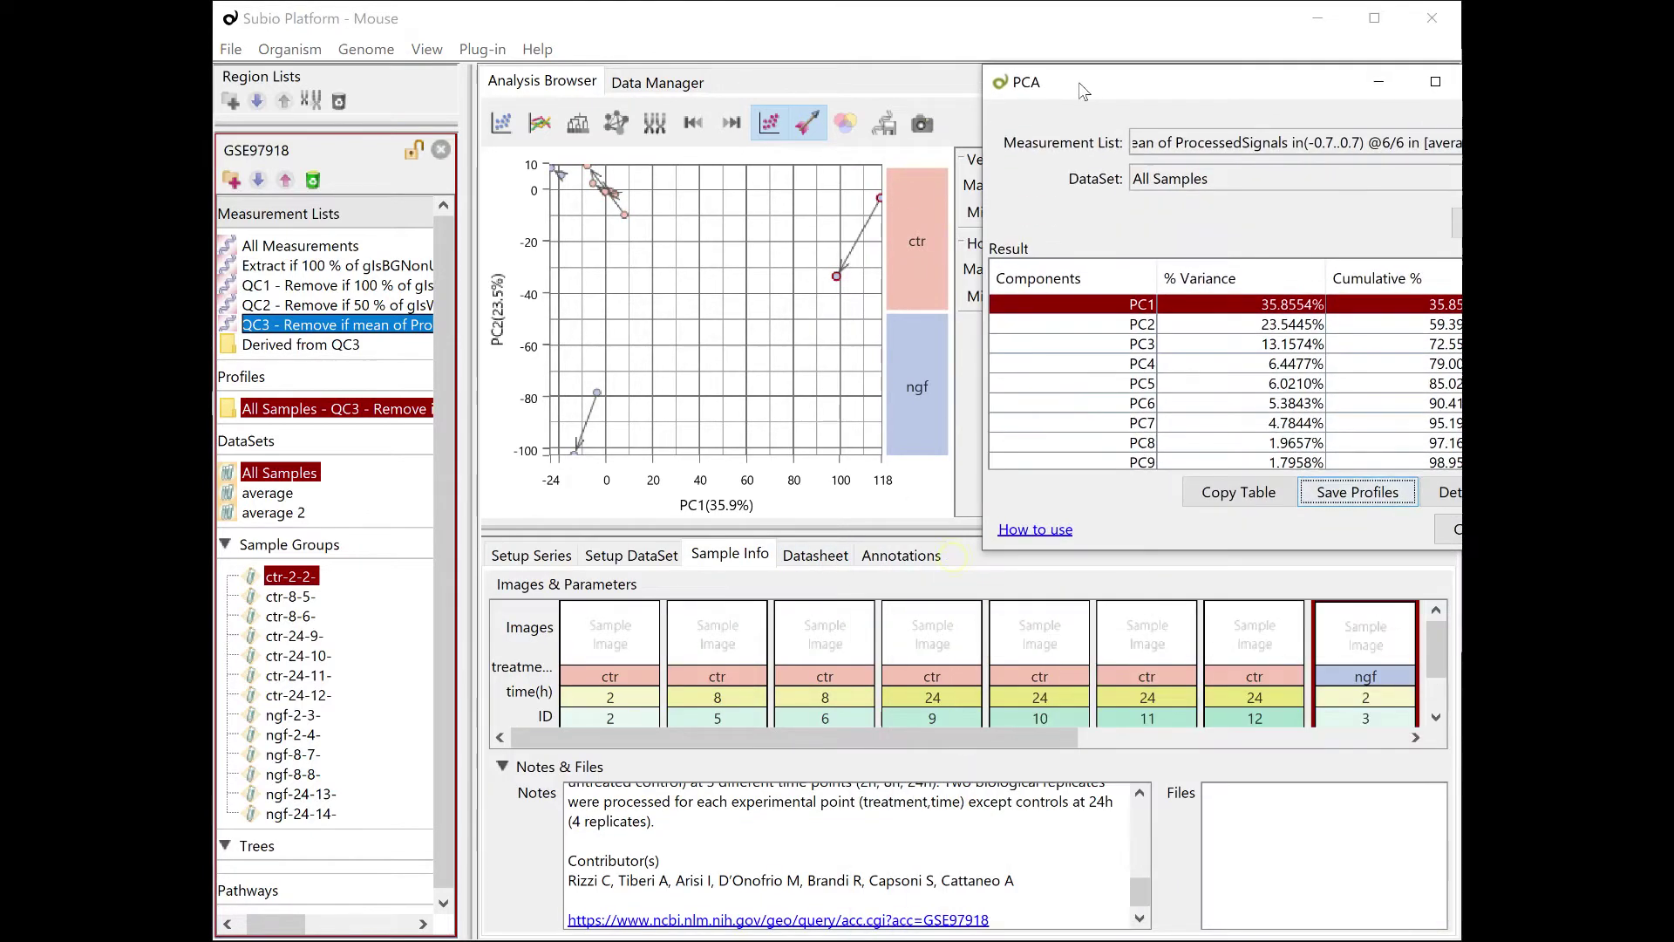
pyautogui.moveTo(803, 738); pyautogui.dragTo(1074, 739)
pyautogui.moveTo(627, 368); pyautogui.dragTo(529, 481)
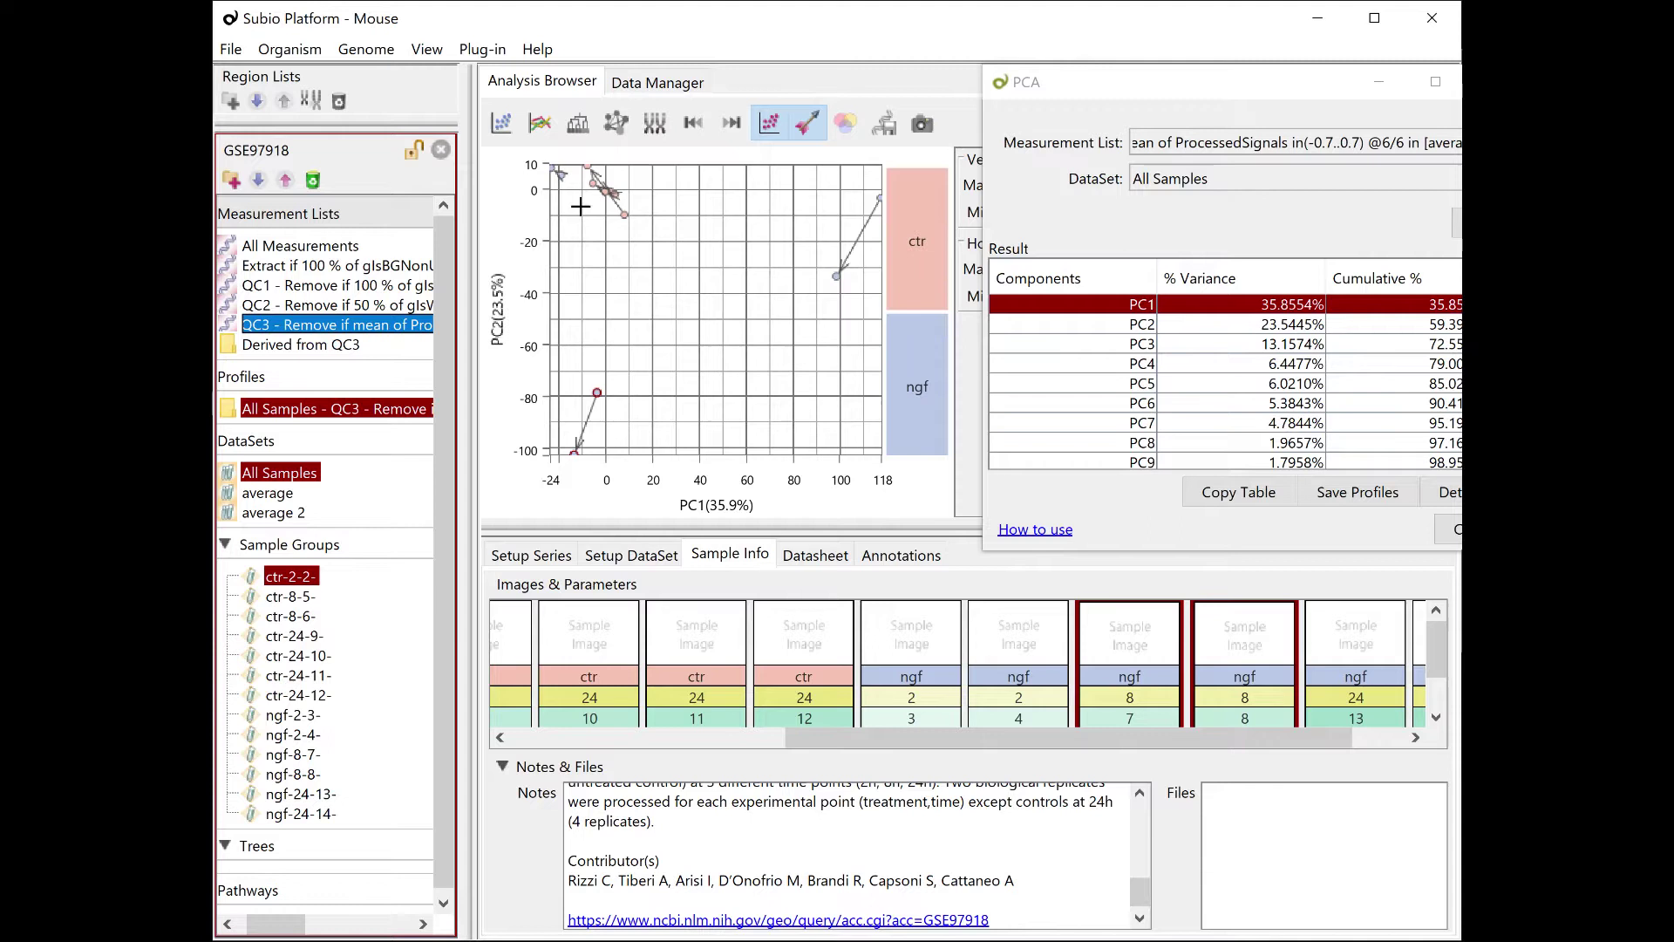
pyautogui.moveTo(581, 207); pyautogui.dragTo(531, 148)
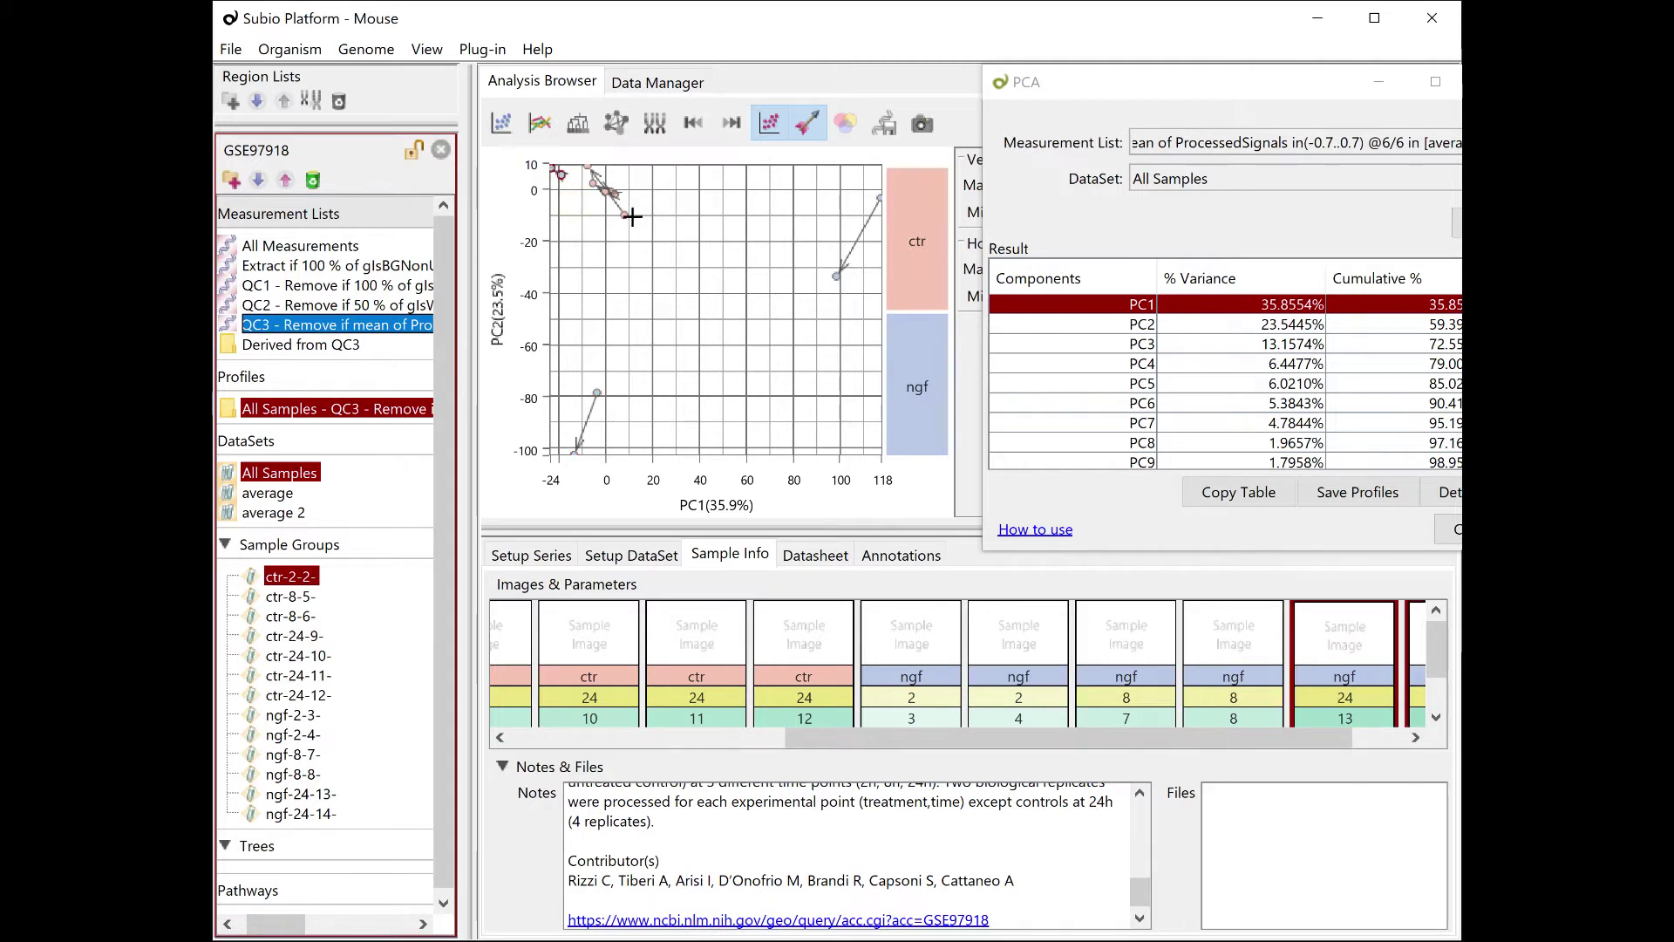
pyautogui.click(279, 495)
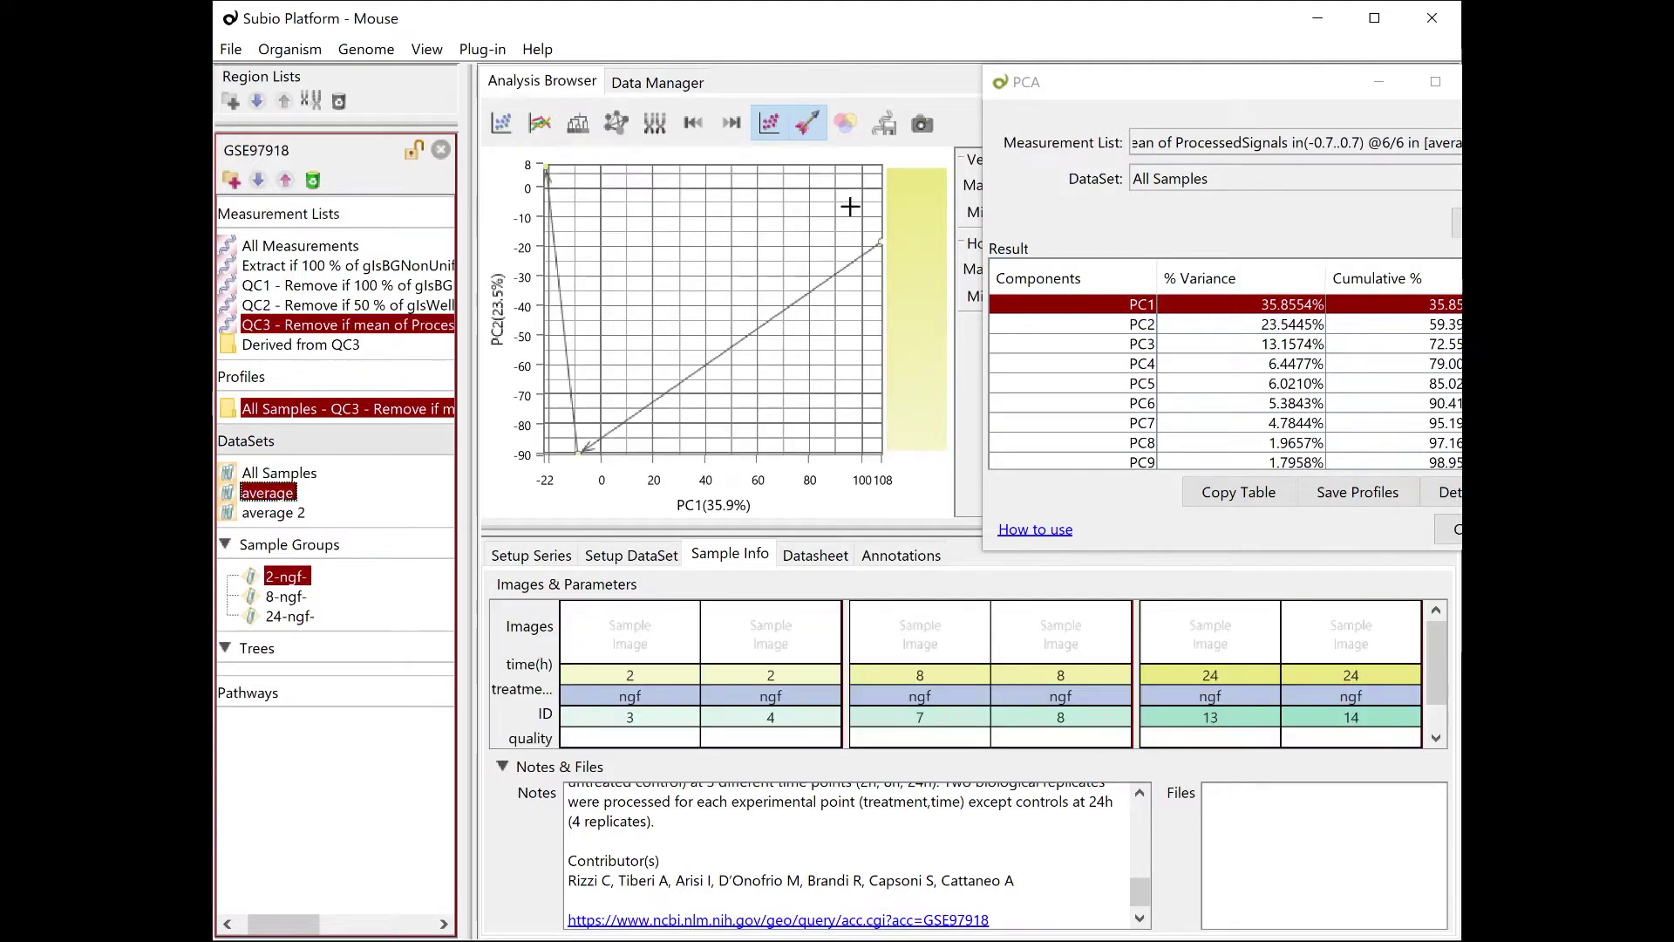
# Select the top-right, bottom-left (8 h ngf) and top-left (24 h ngf) points to identify their samples.
pyautogui.moveTo(850, 206); pyautogui.dragTo(885, 251)
pyautogui.moveTo(565, 466); pyautogui.dragTo(593, 440)
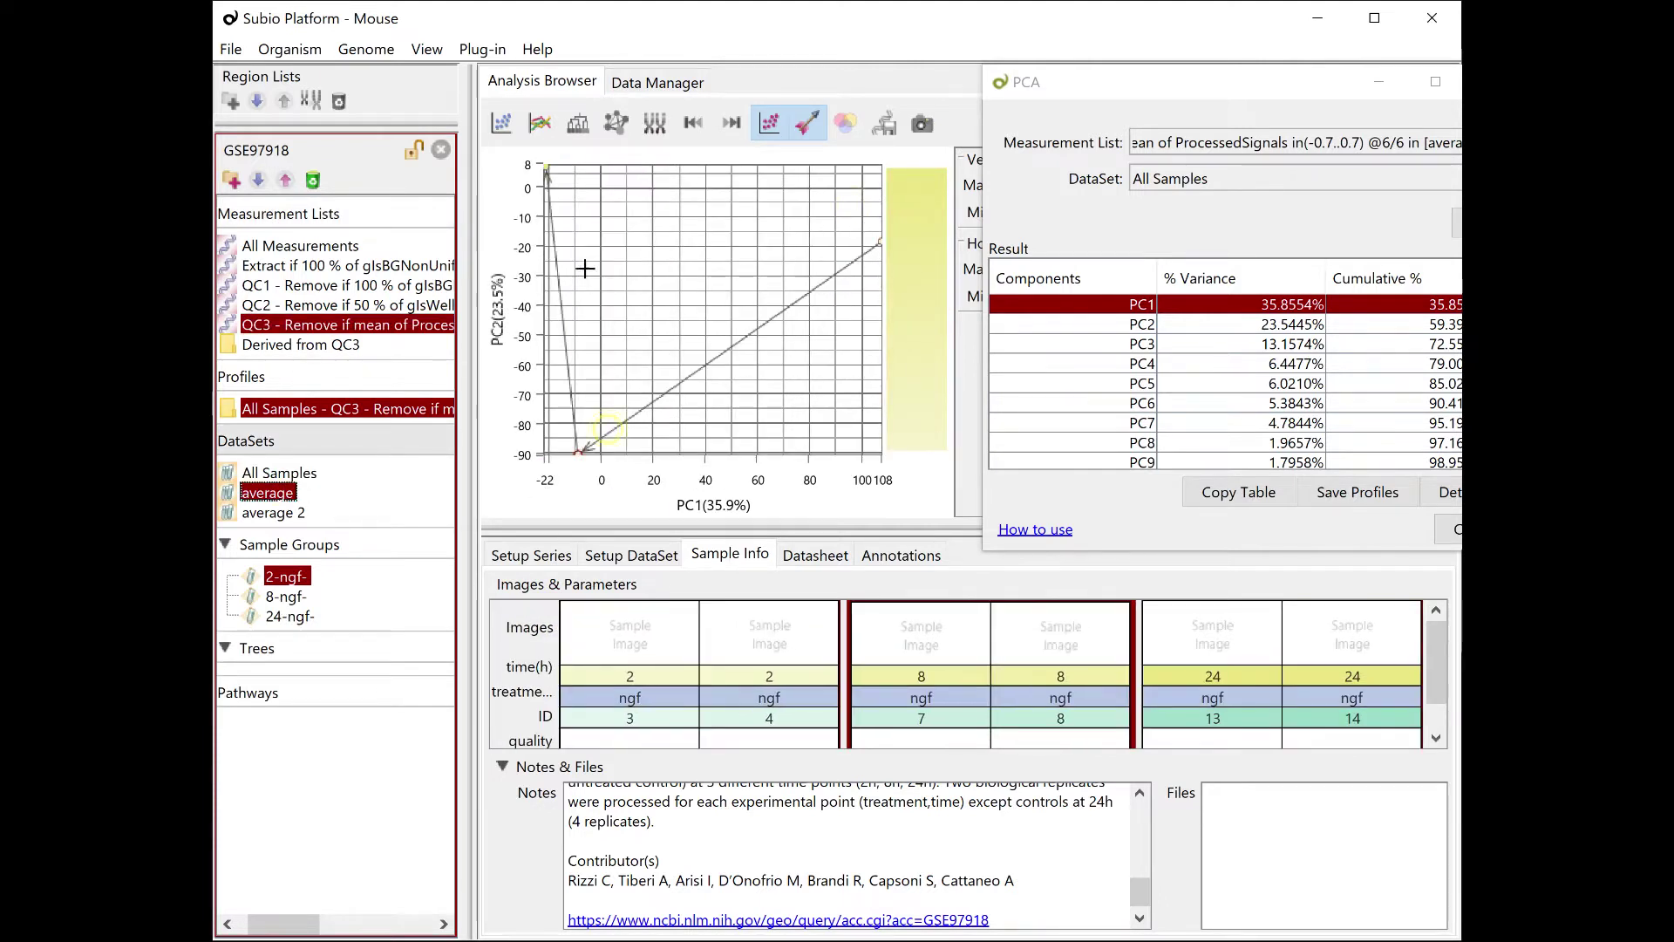
pyautogui.moveTo(580, 196); pyautogui.dragTo(523, 151)
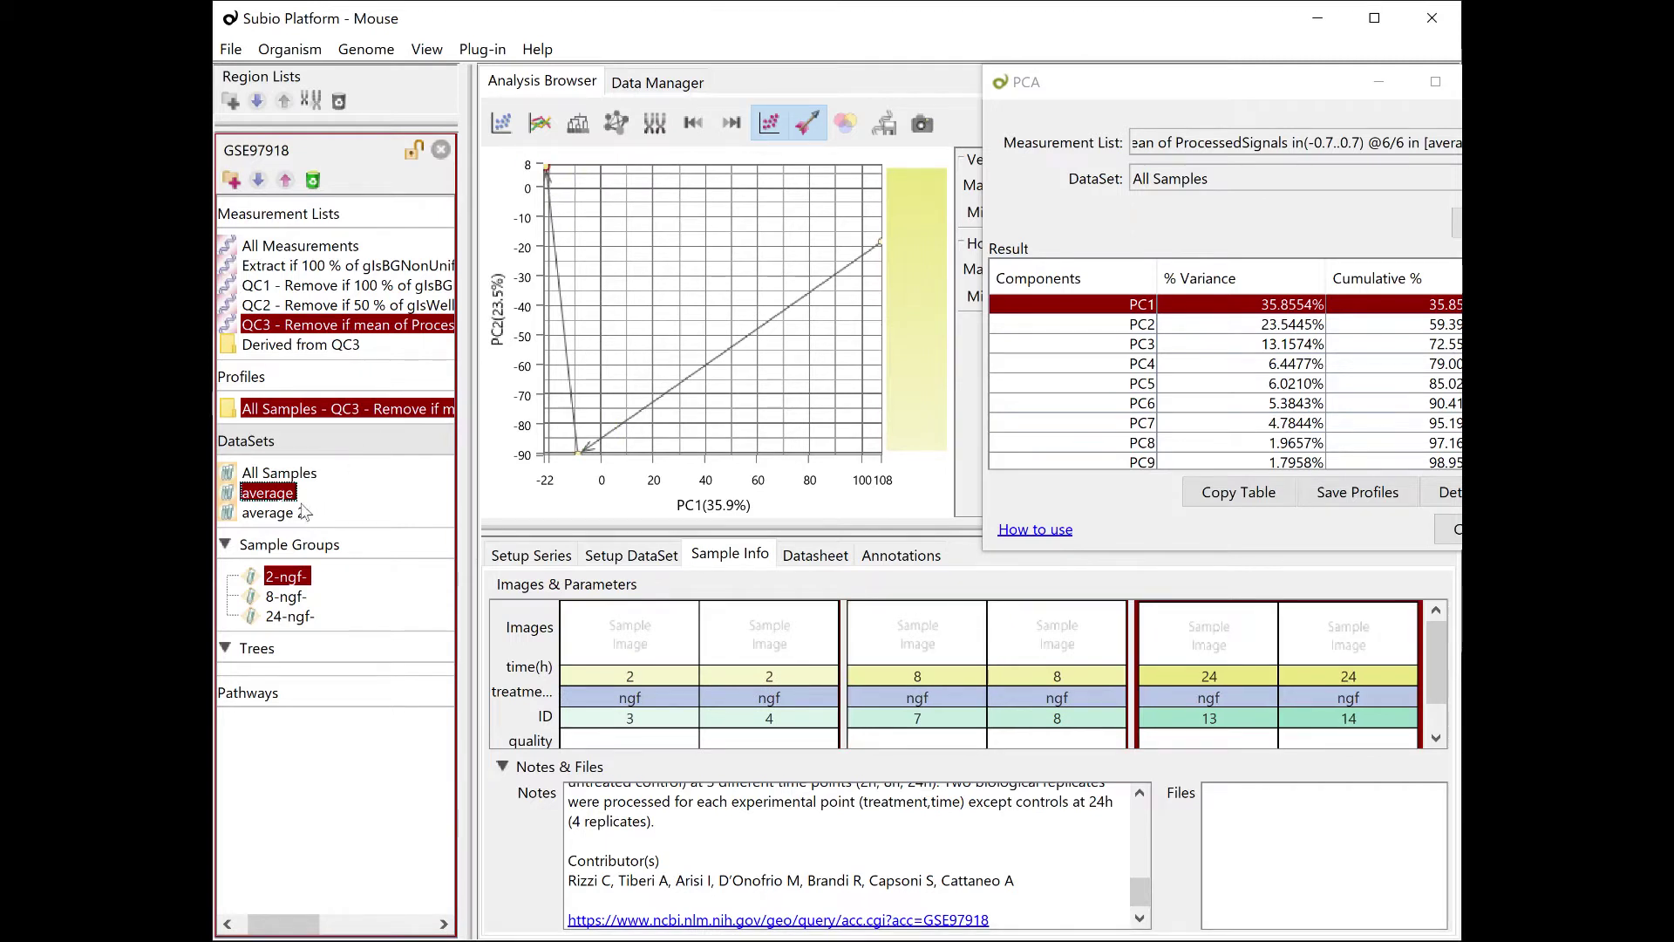
# Switch to average 2, check its right and bottom-left points, and expand the saved PCA profile.
pyautogui.click(271, 513)
pyautogui.moveTo(858, 212); pyautogui.dragTo(885, 263)
pyautogui.moveTo(633, 406); pyautogui.dragTo(558, 466)
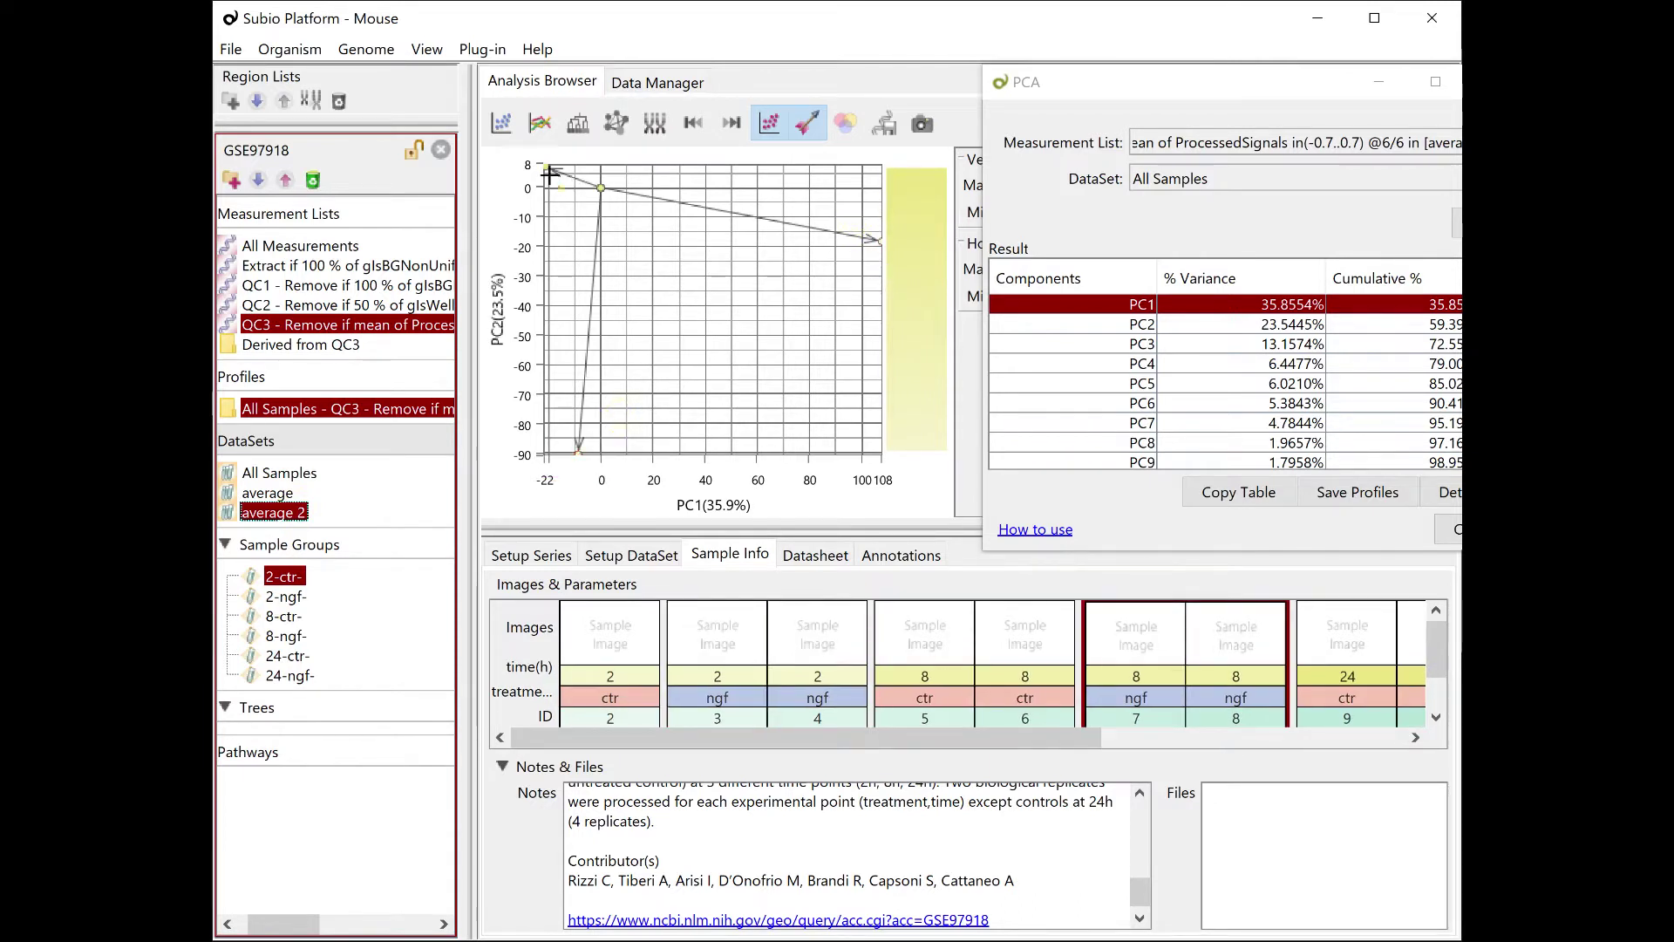
pyautogui.moveTo(550, 172); pyautogui.dragTo(534, 152)
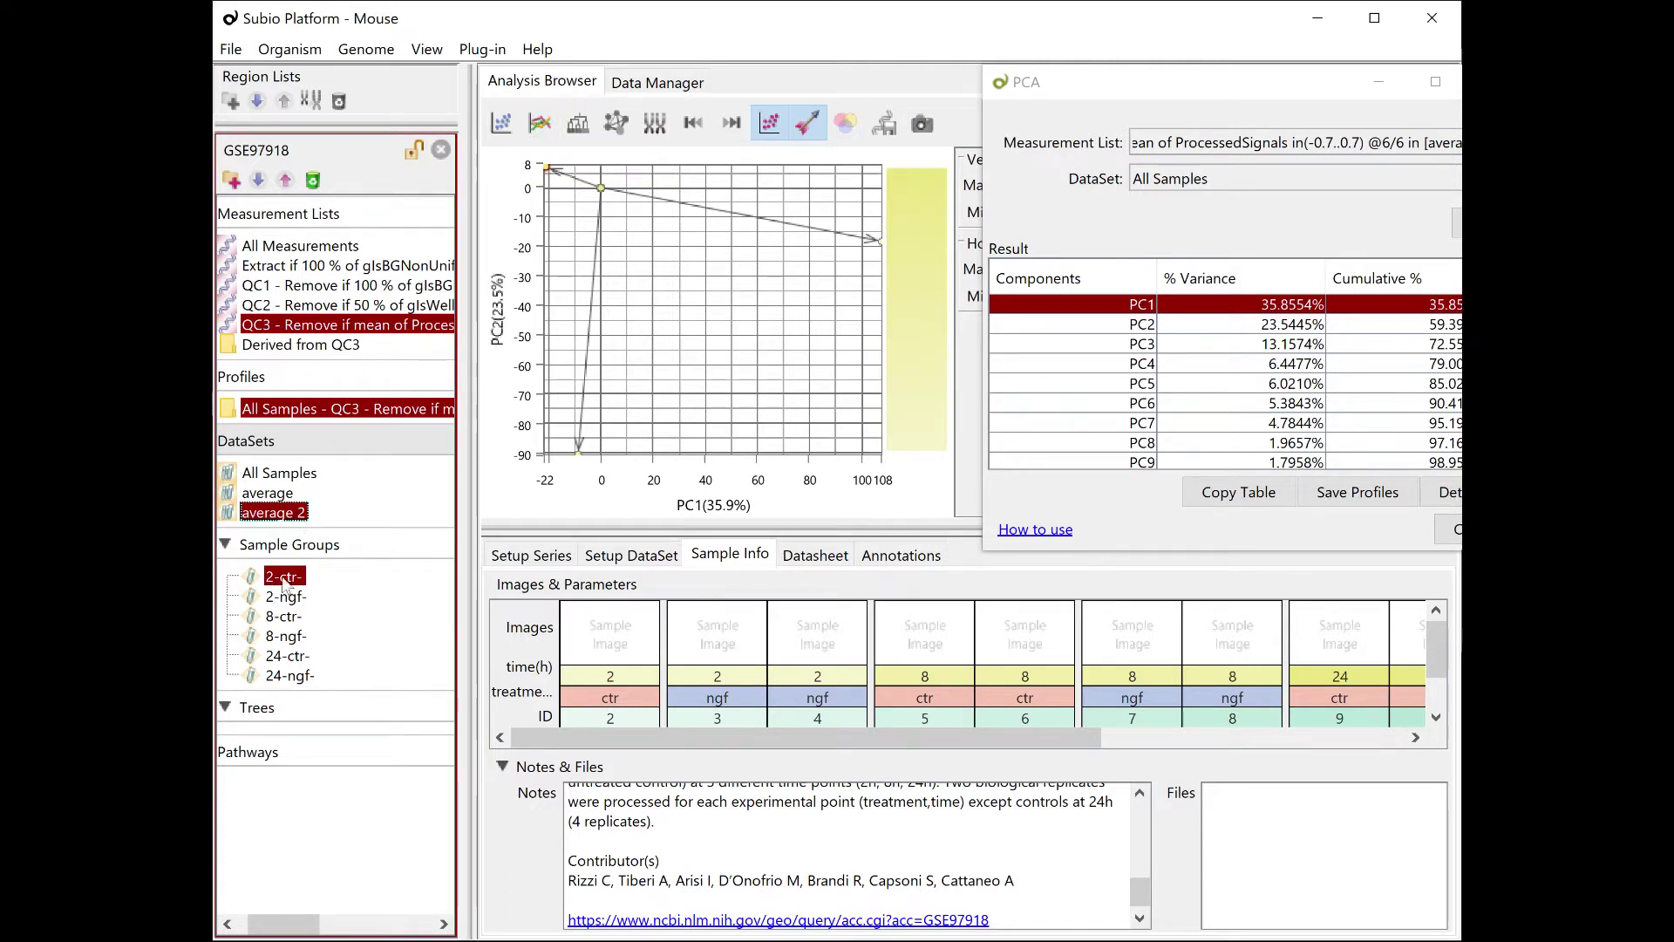
pyautogui.doubleClick(244, 411)
# Plot PC1 against PC3 by putting PC3 on the vertical axis.
pyautogui.click(301, 469)
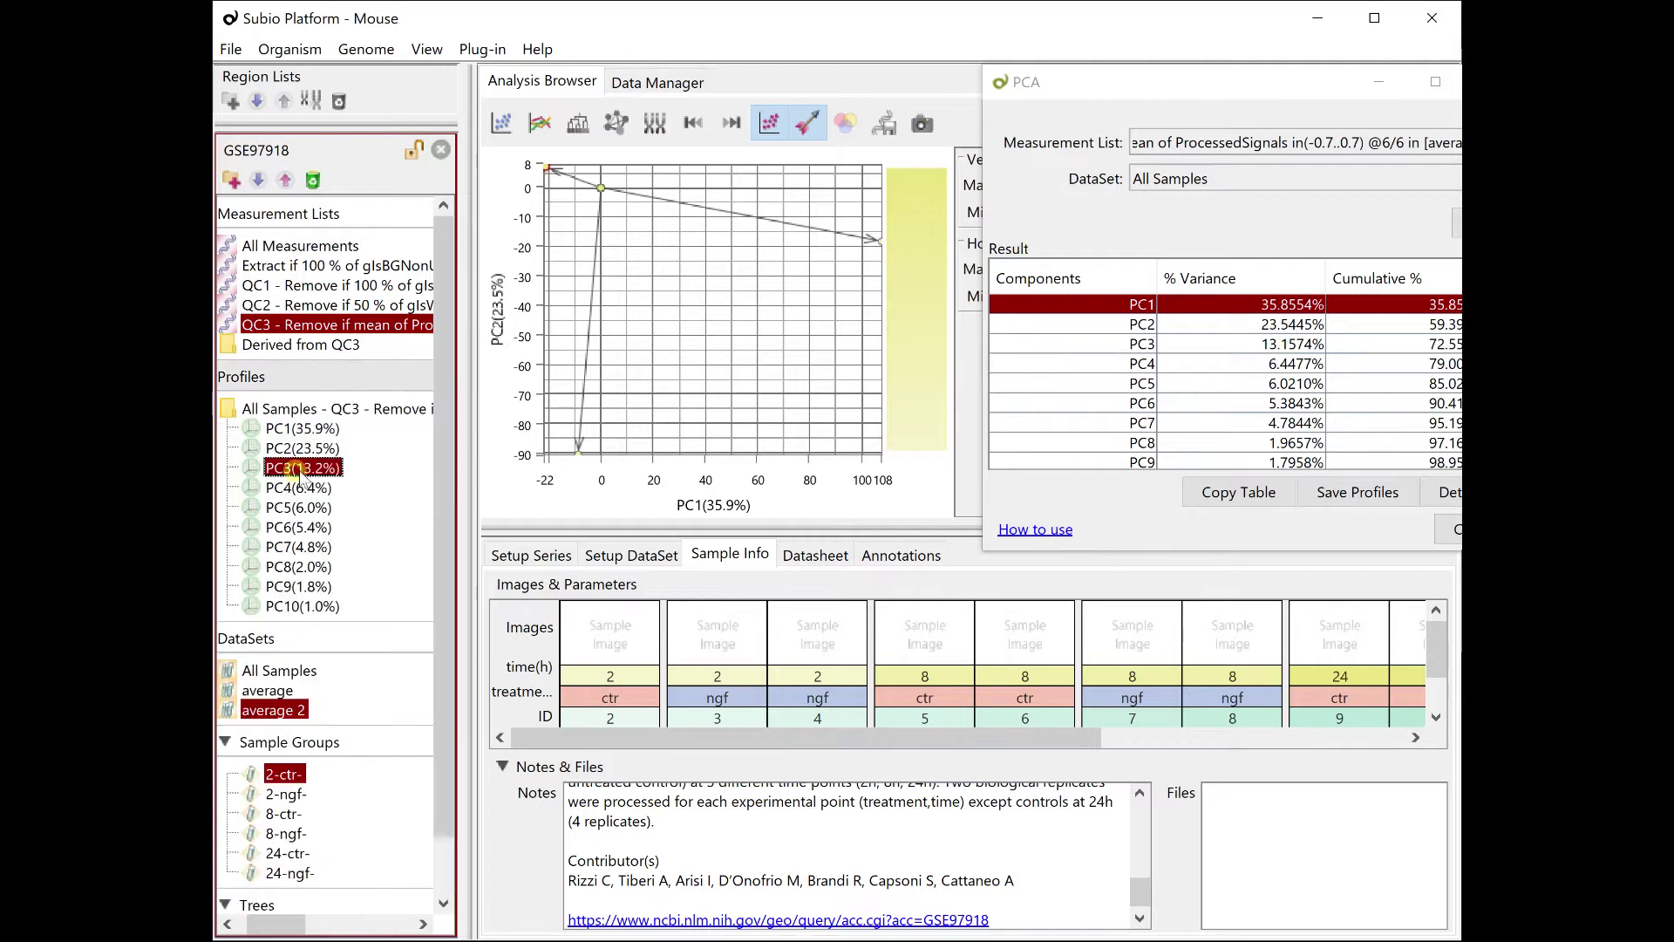
pyautogui.moveTo(302, 476); pyautogui.dragTo(521, 362)
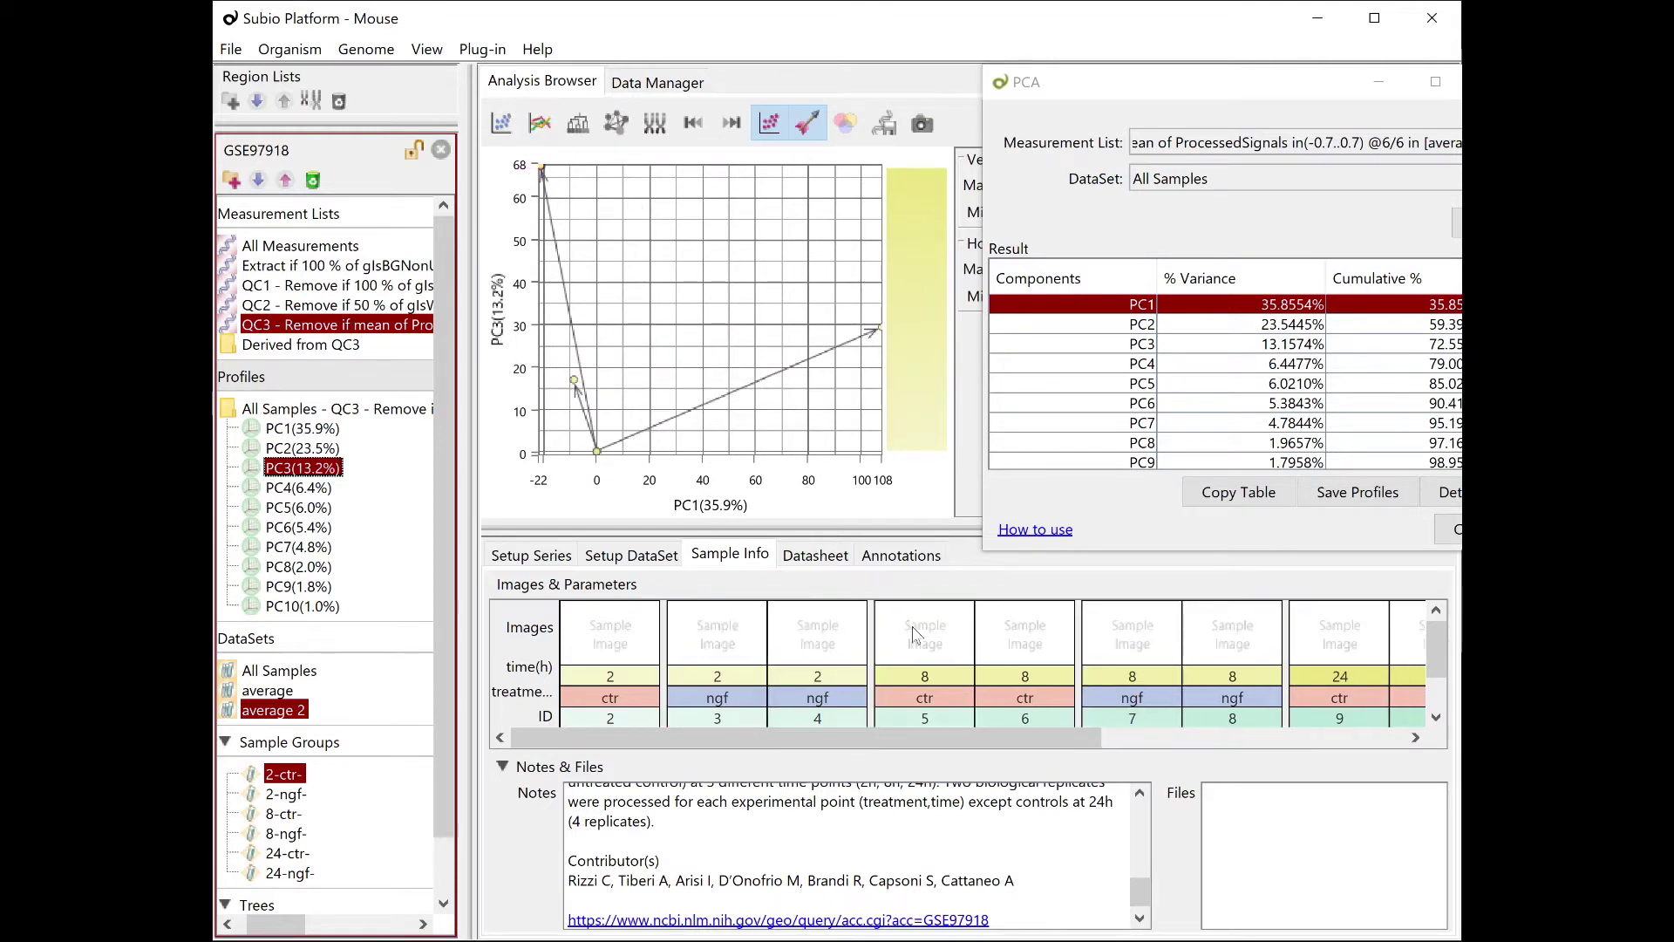
pyautogui.moveTo(1017, 736); pyautogui.dragTo(1321, 724)
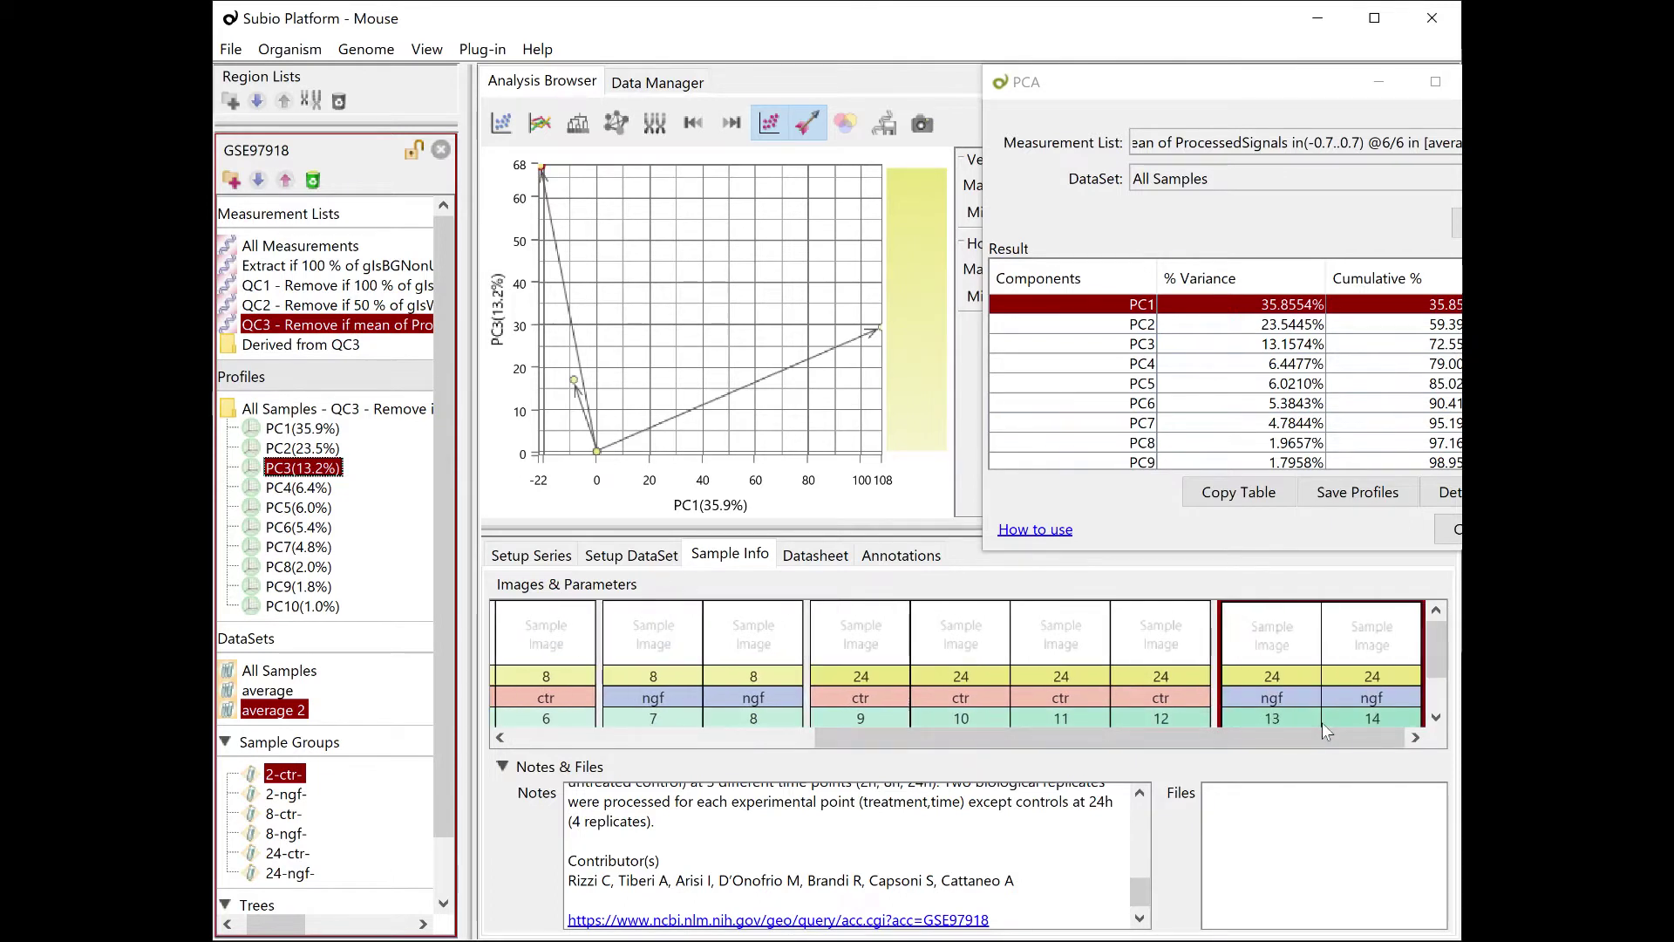
# Put PC2 back on the vertical axis and move the PCA results aside.
pyautogui.click(302, 428)
pyautogui.keyDown('shift'); pyautogui.click(302, 447); pyautogui.keyUp('shift')
pyautogui.moveTo(303, 447); pyautogui.dragTo(510, 362)
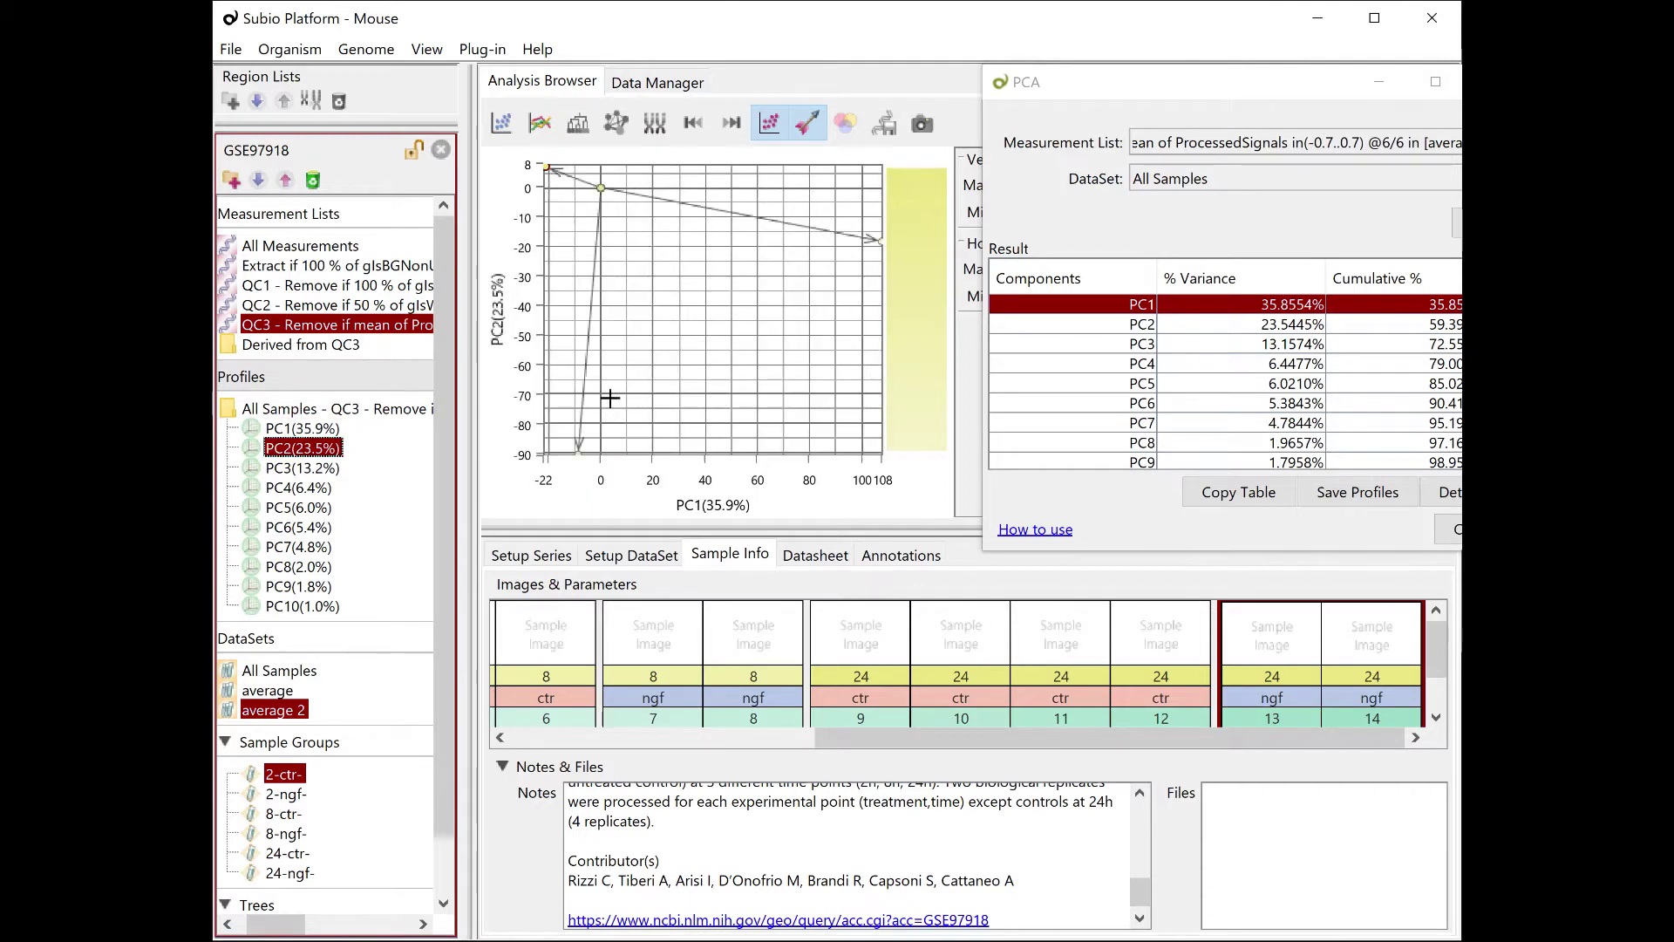
pyautogui.moveTo(1277, 110); pyautogui.dragTo(949, 196)
# Tree-cluster QC3 on the average dataset, save the tree, and view its heatmap labels.
pyautogui.click(1278, 429)
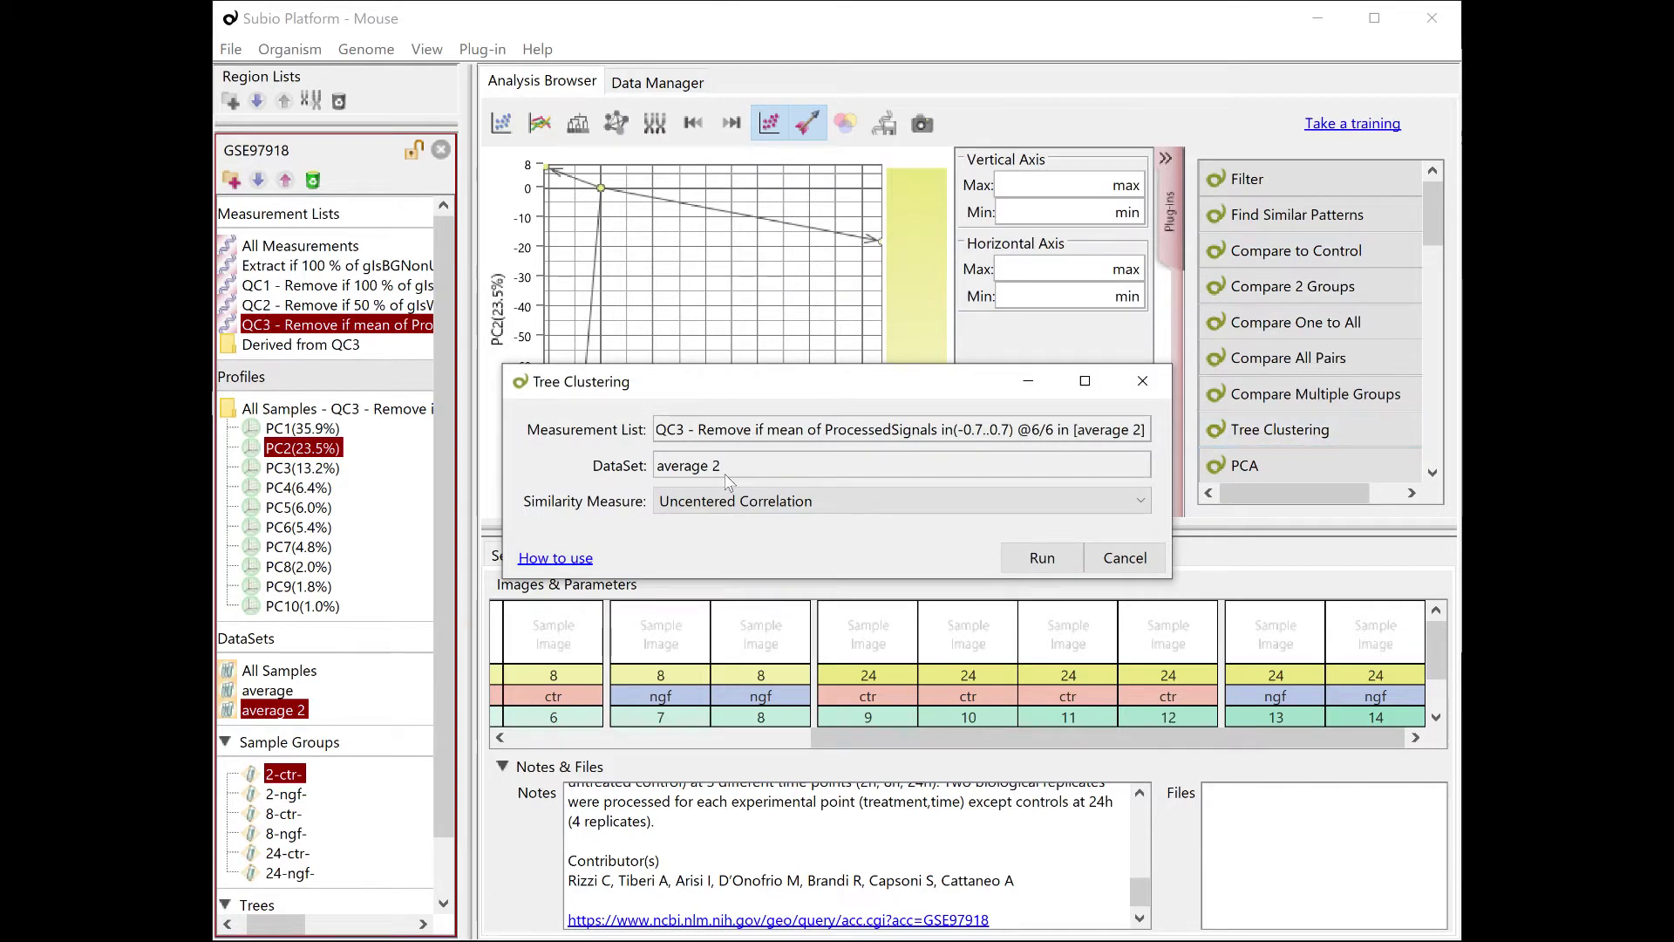
pyautogui.click(264, 692)
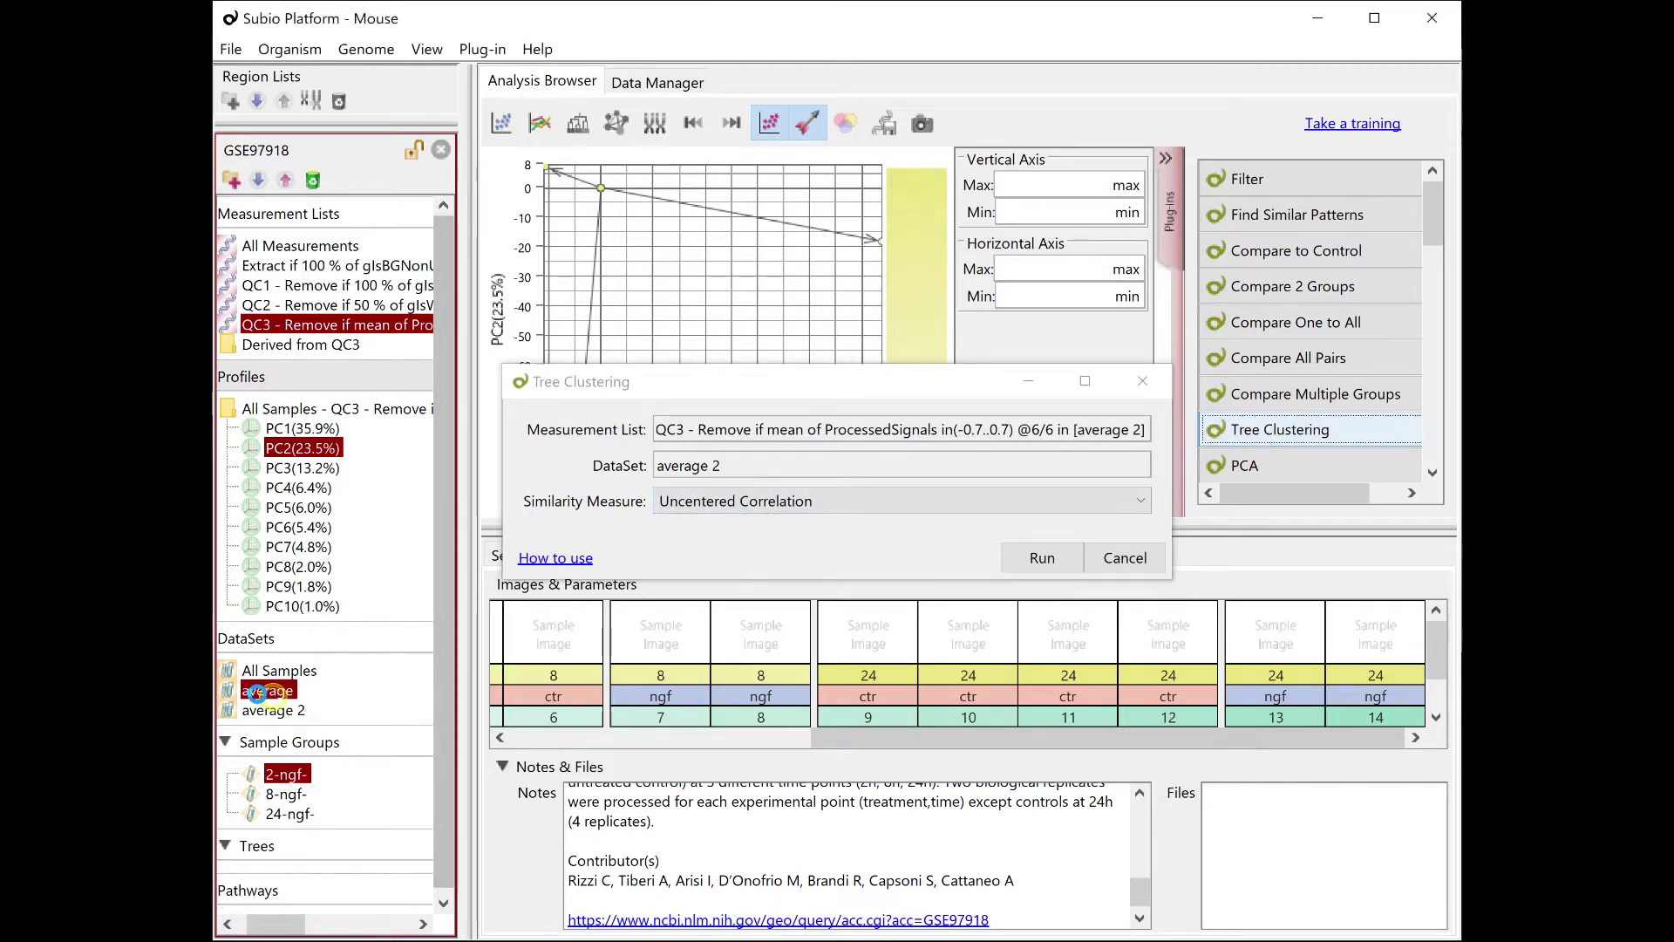
pyautogui.moveTo(261, 697); pyautogui.dragTo(730, 475)
pyautogui.click(1061, 565)
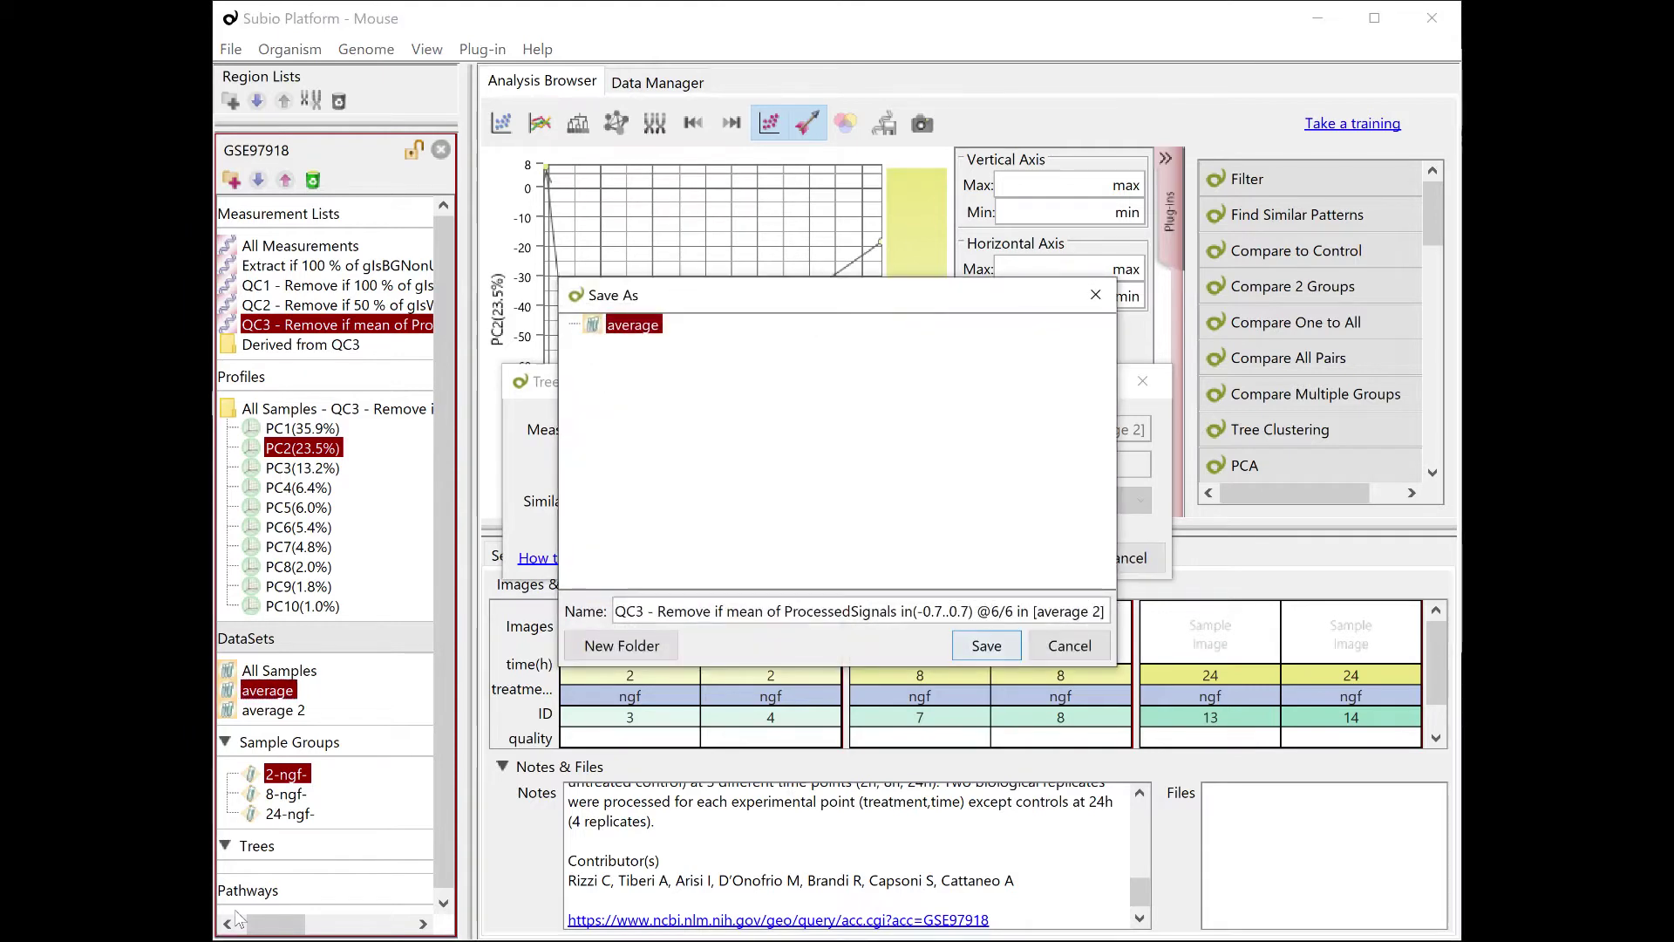
pyautogui.click(986, 645)
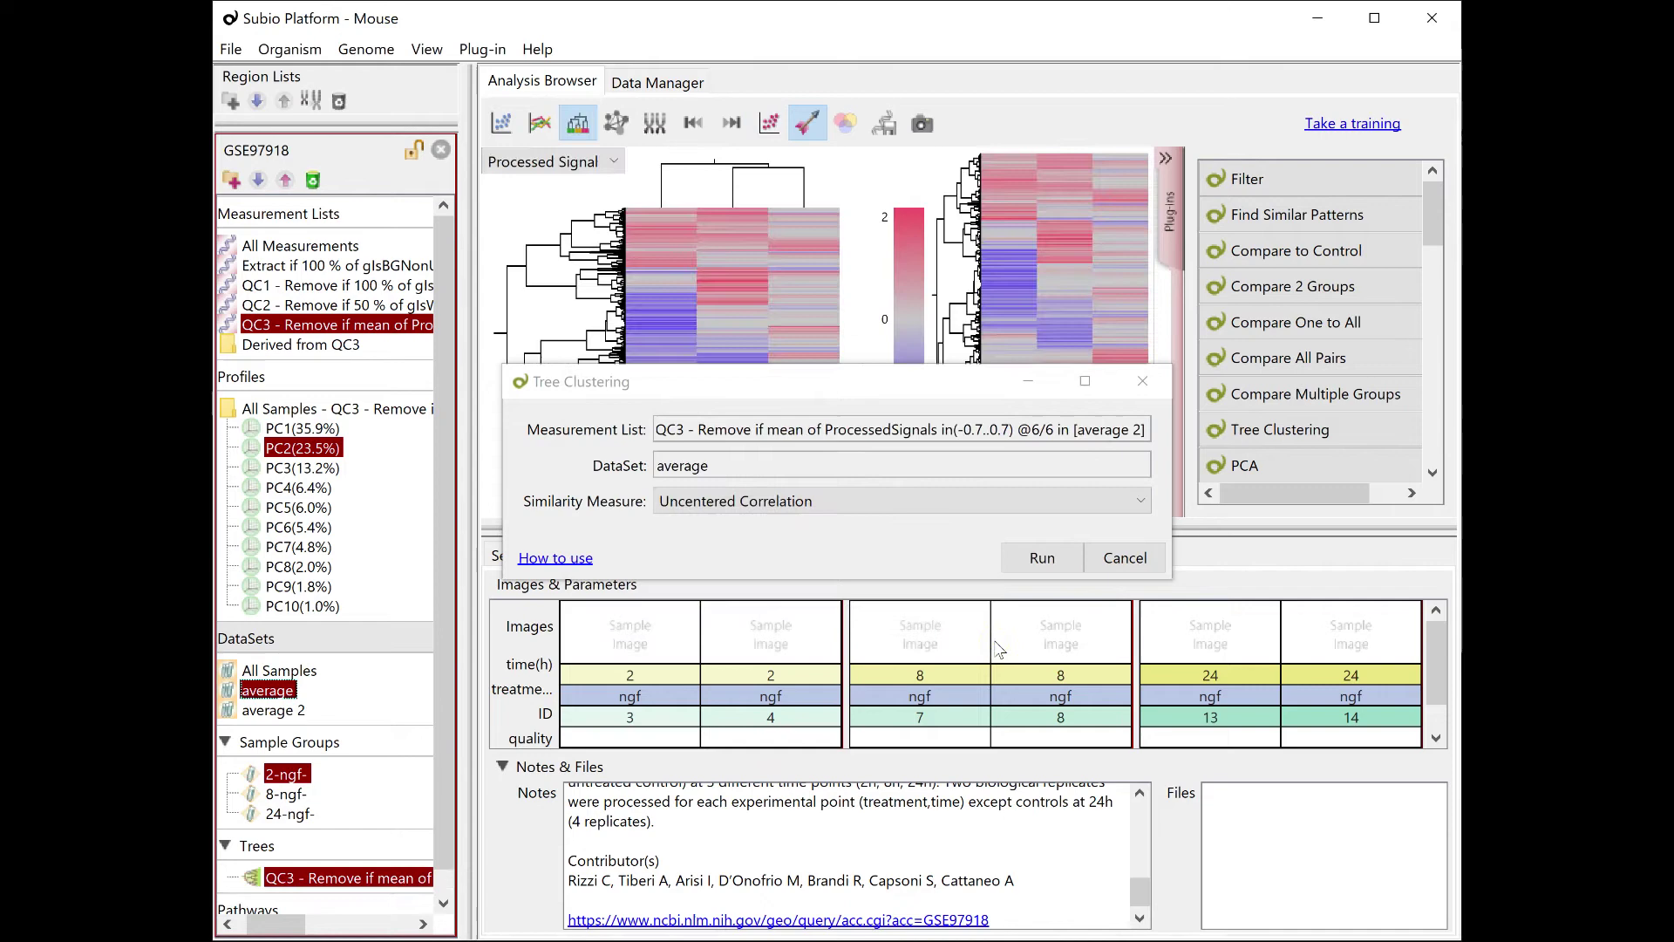
pyautogui.moveTo(758, 392); pyautogui.dragTo(824, 639)
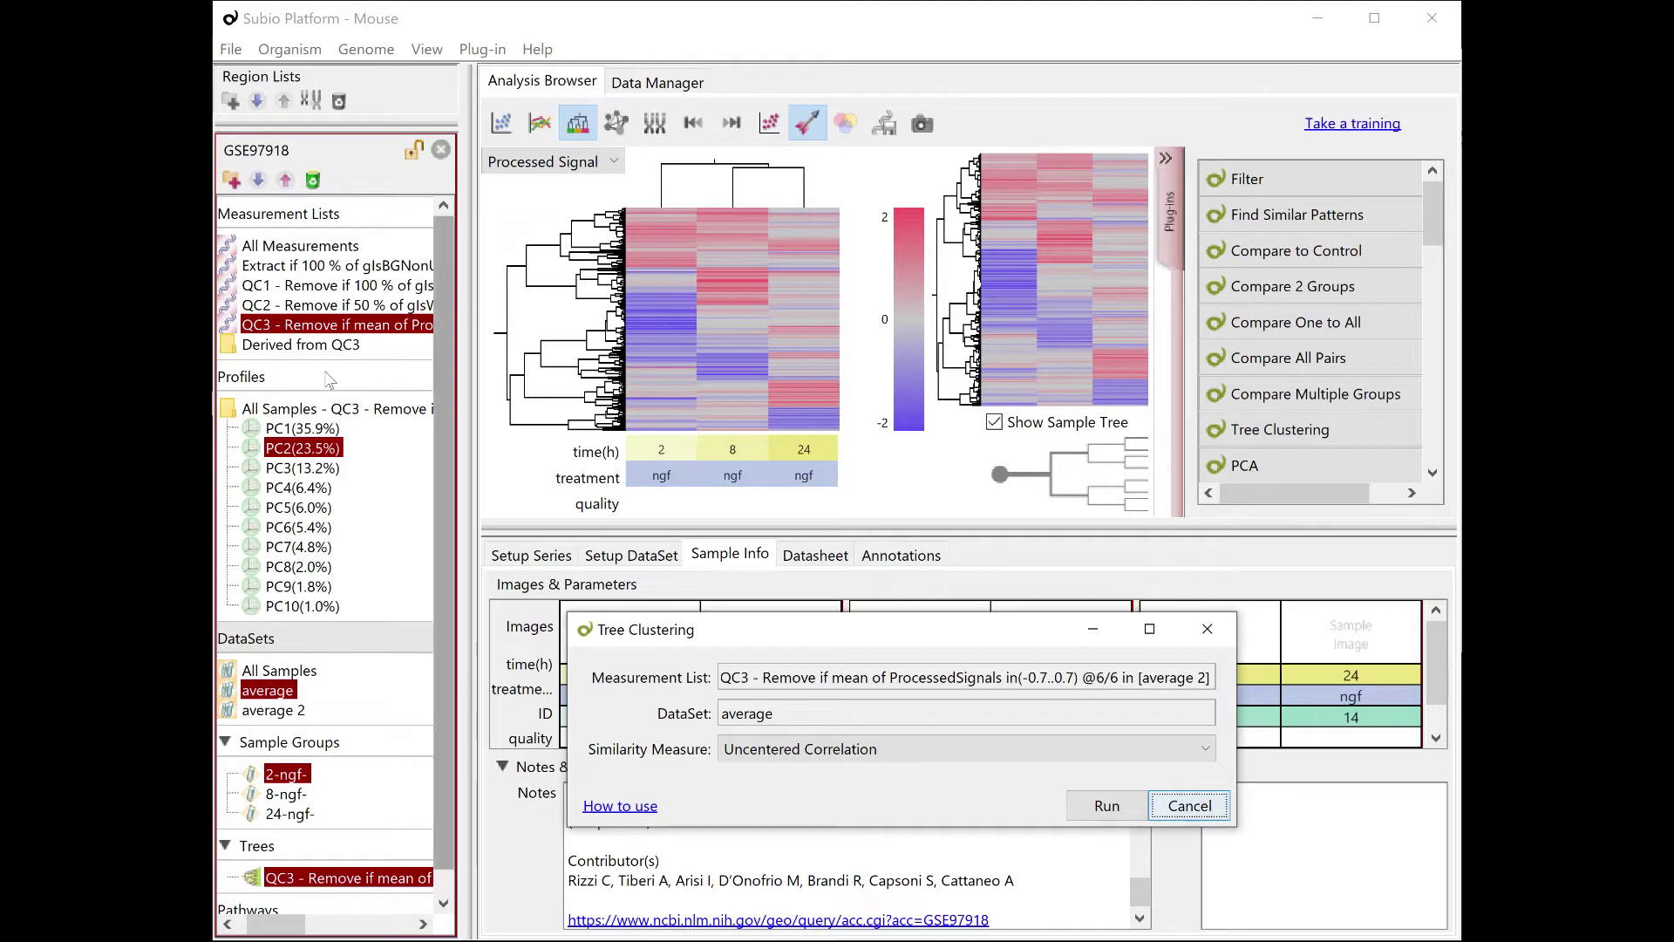
pyautogui.doubleClick(288, 345)
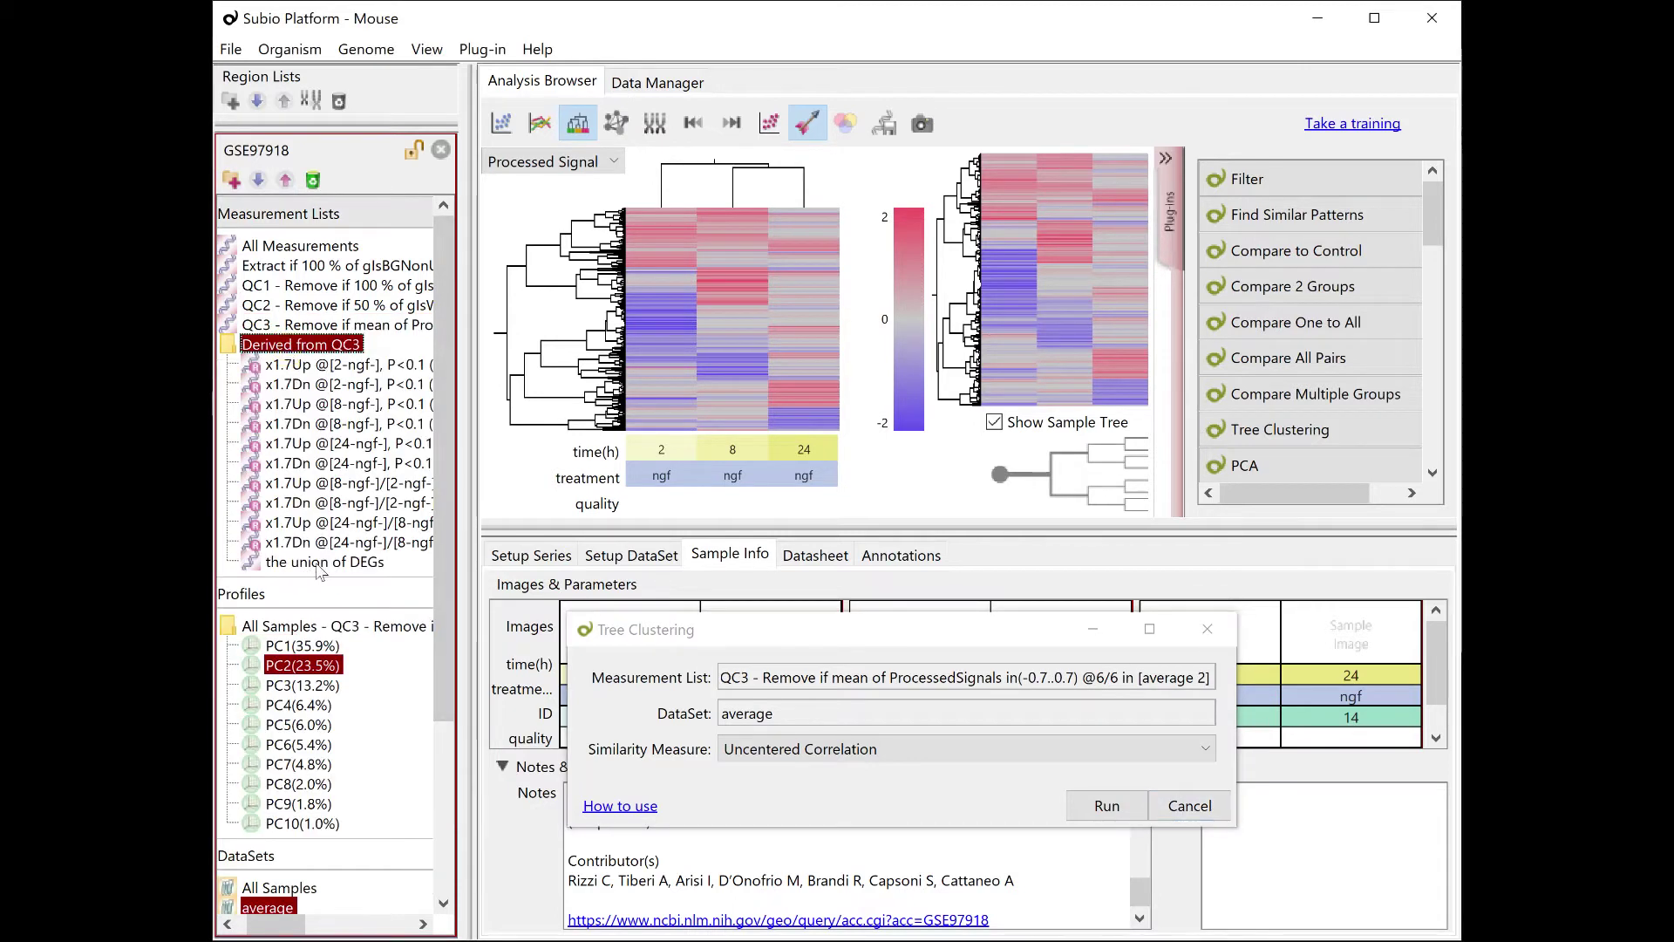
# Re-cluster using the union of DEGs list, save that tree, and select its top gene cluster.
pyautogui.click(320, 565)
pyautogui.moveTo(320, 567); pyautogui.dragTo(772, 680)
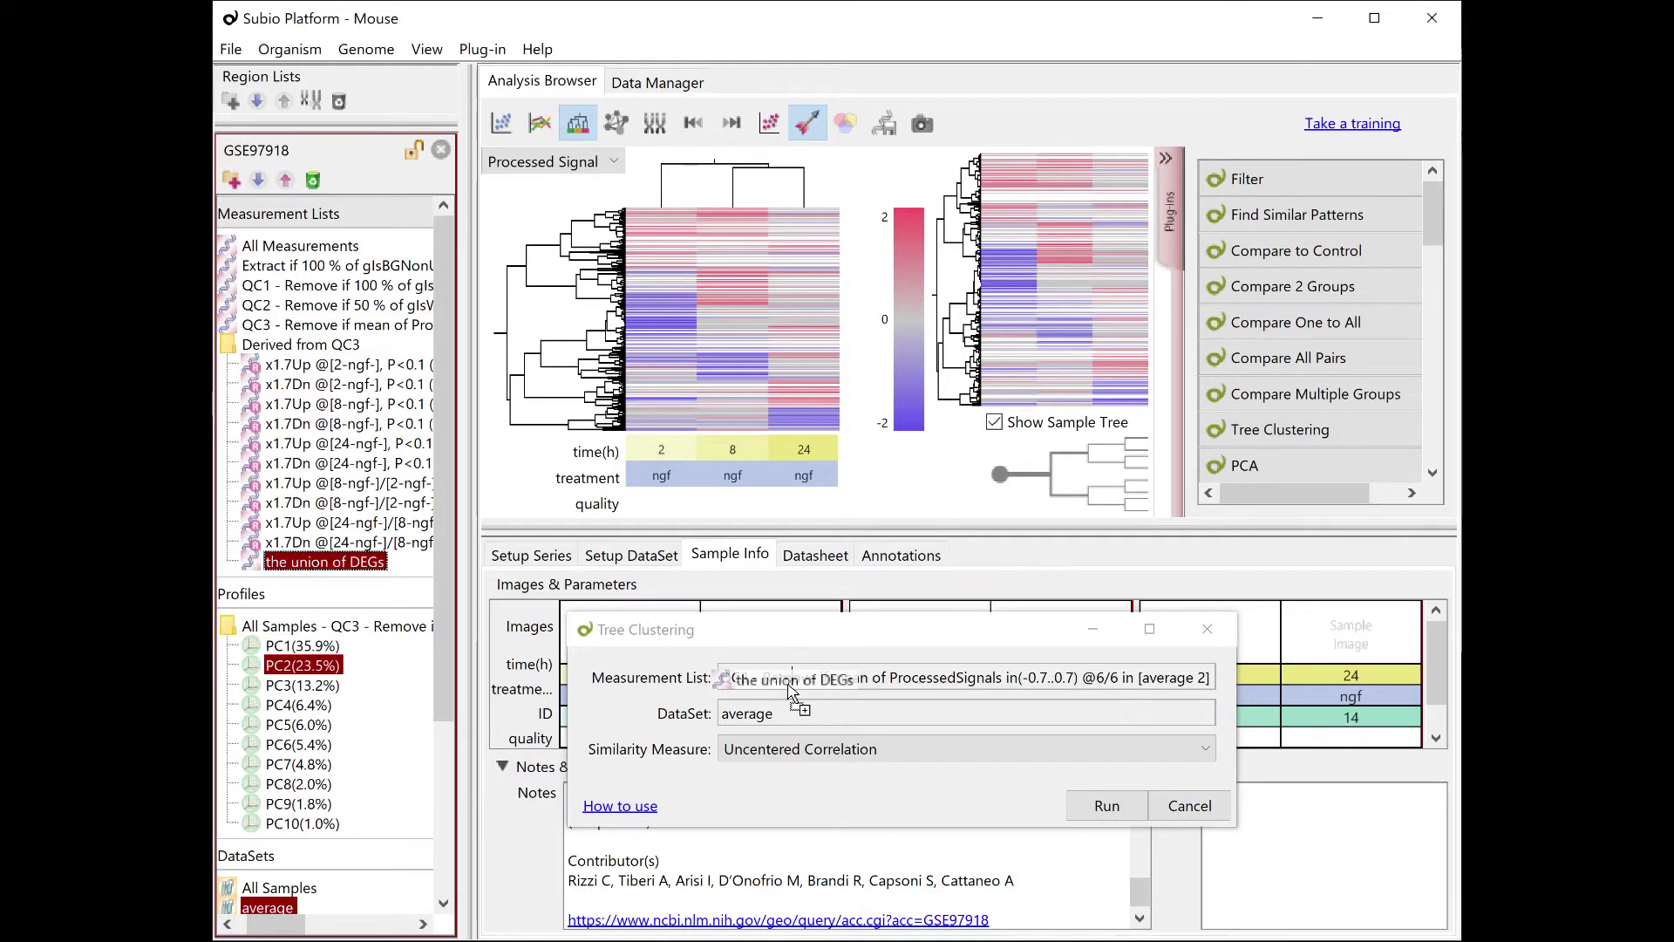
pyautogui.click(1106, 806)
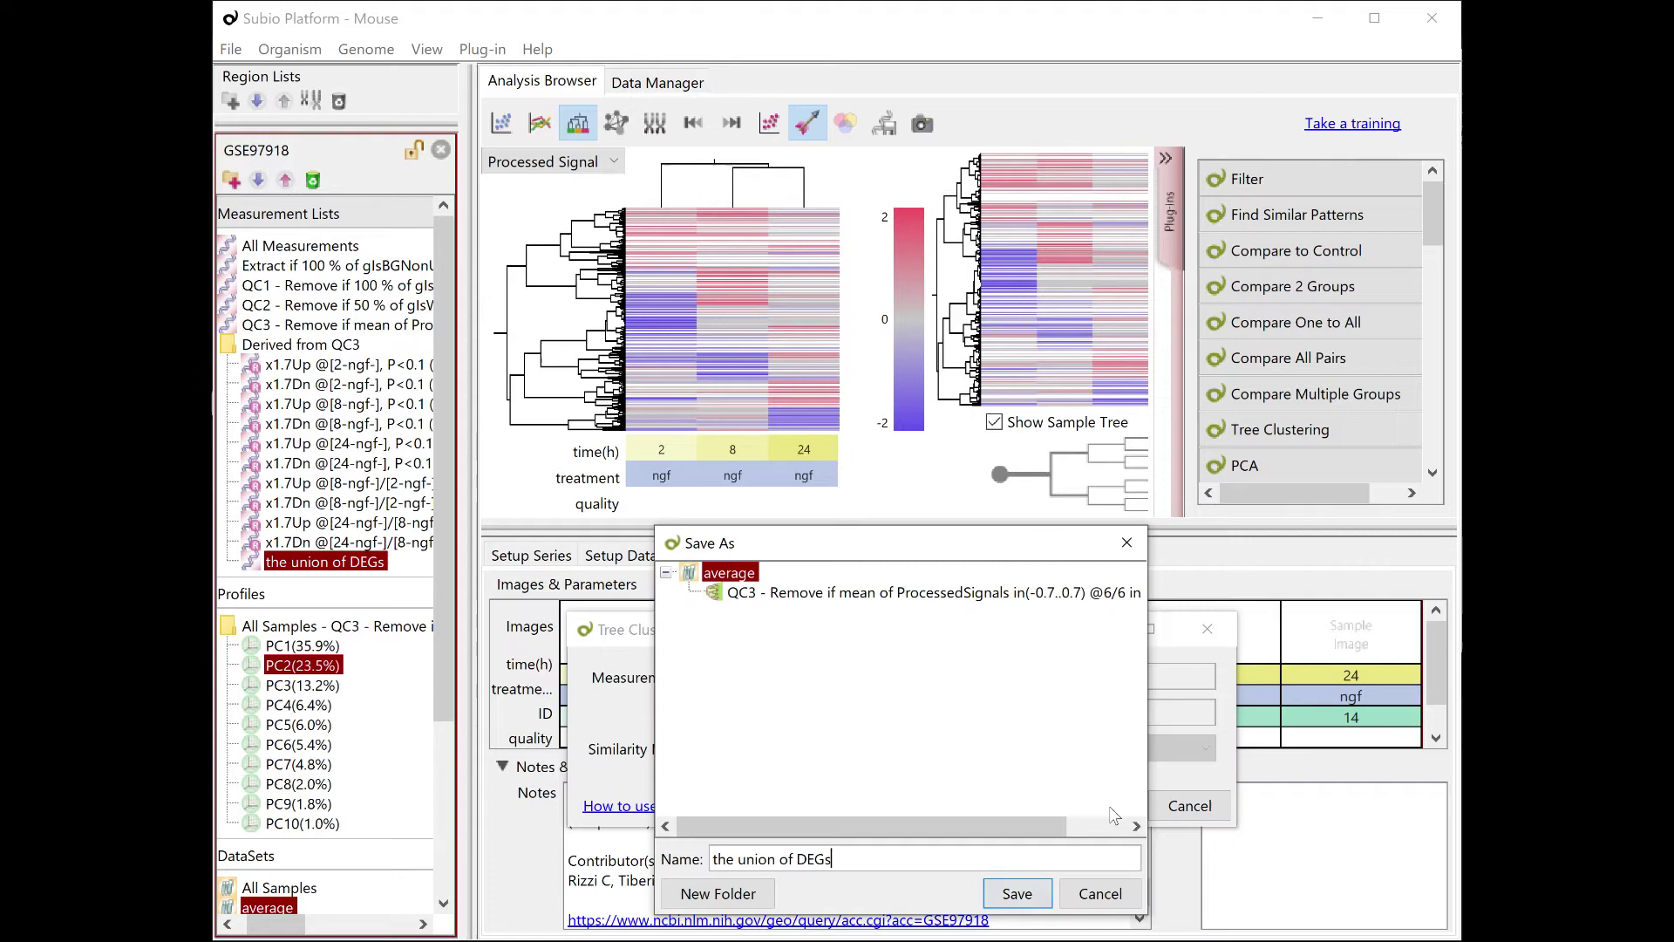
pyautogui.click(1017, 894)
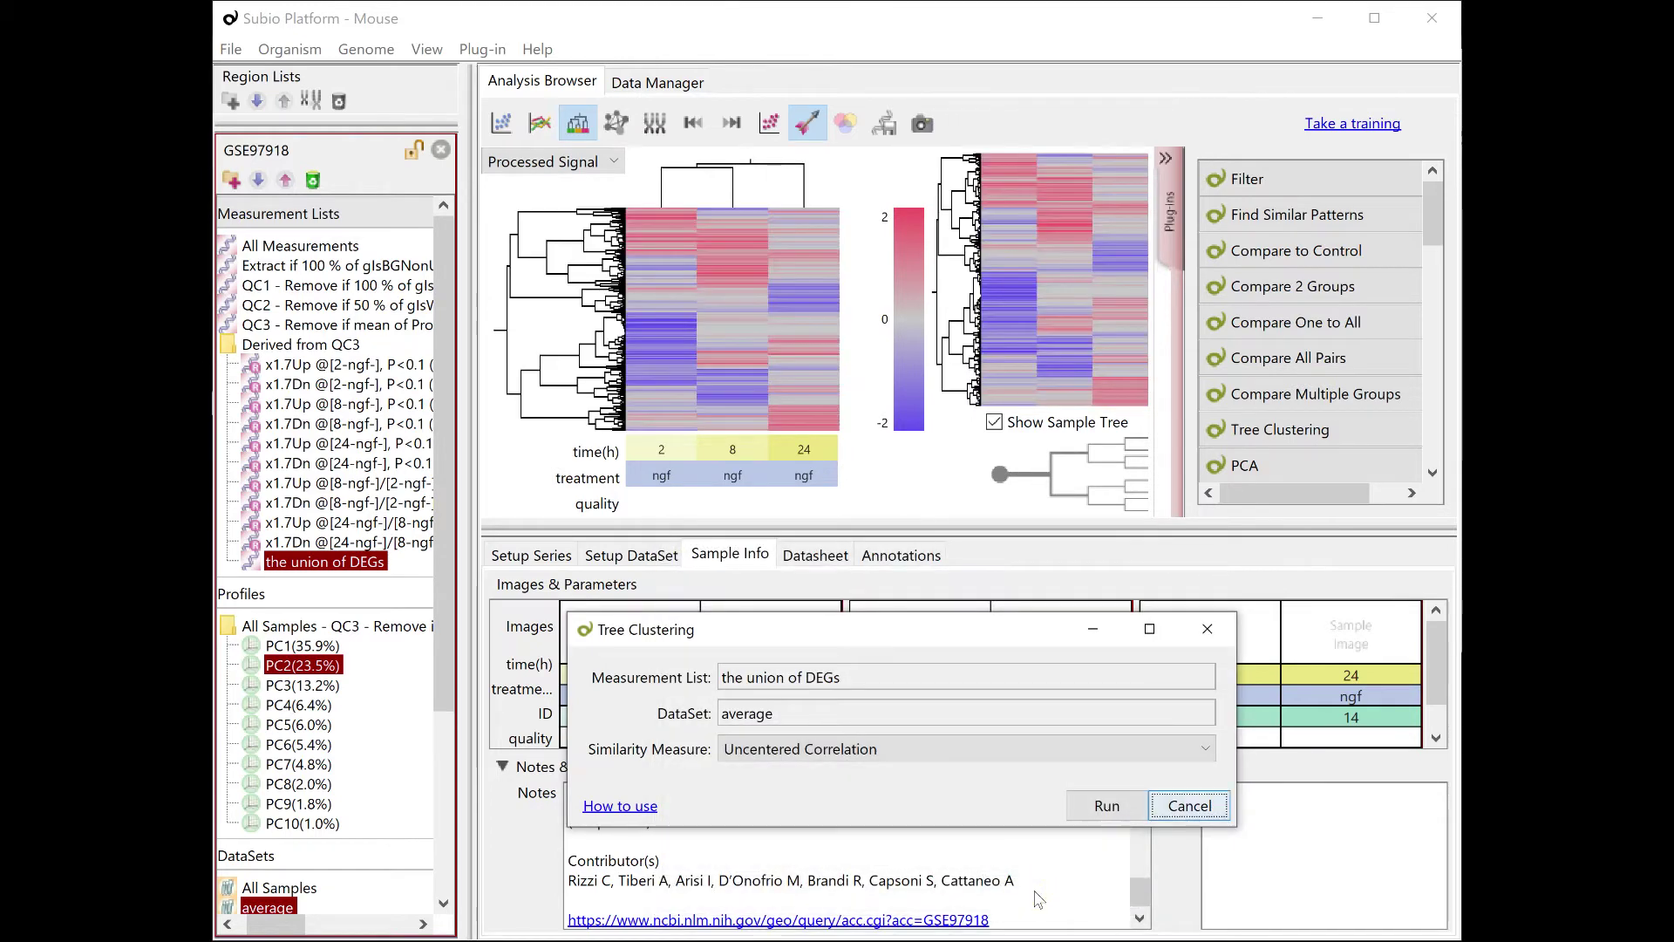
pyautogui.click(1186, 807)
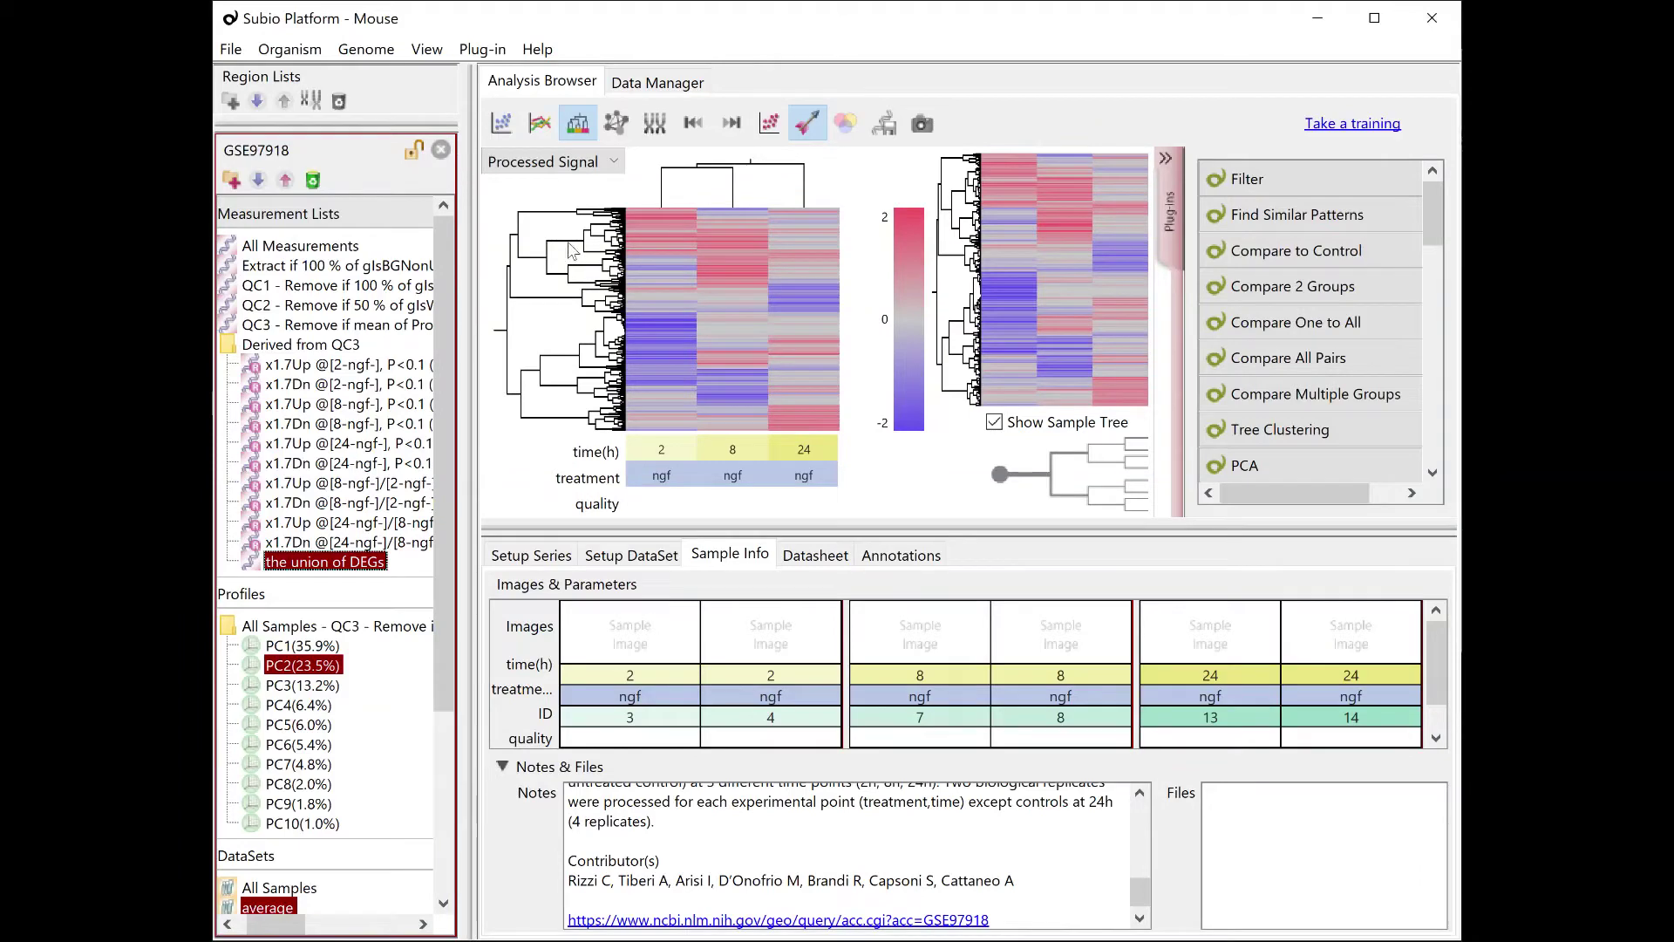
pyautogui.click(555, 216)
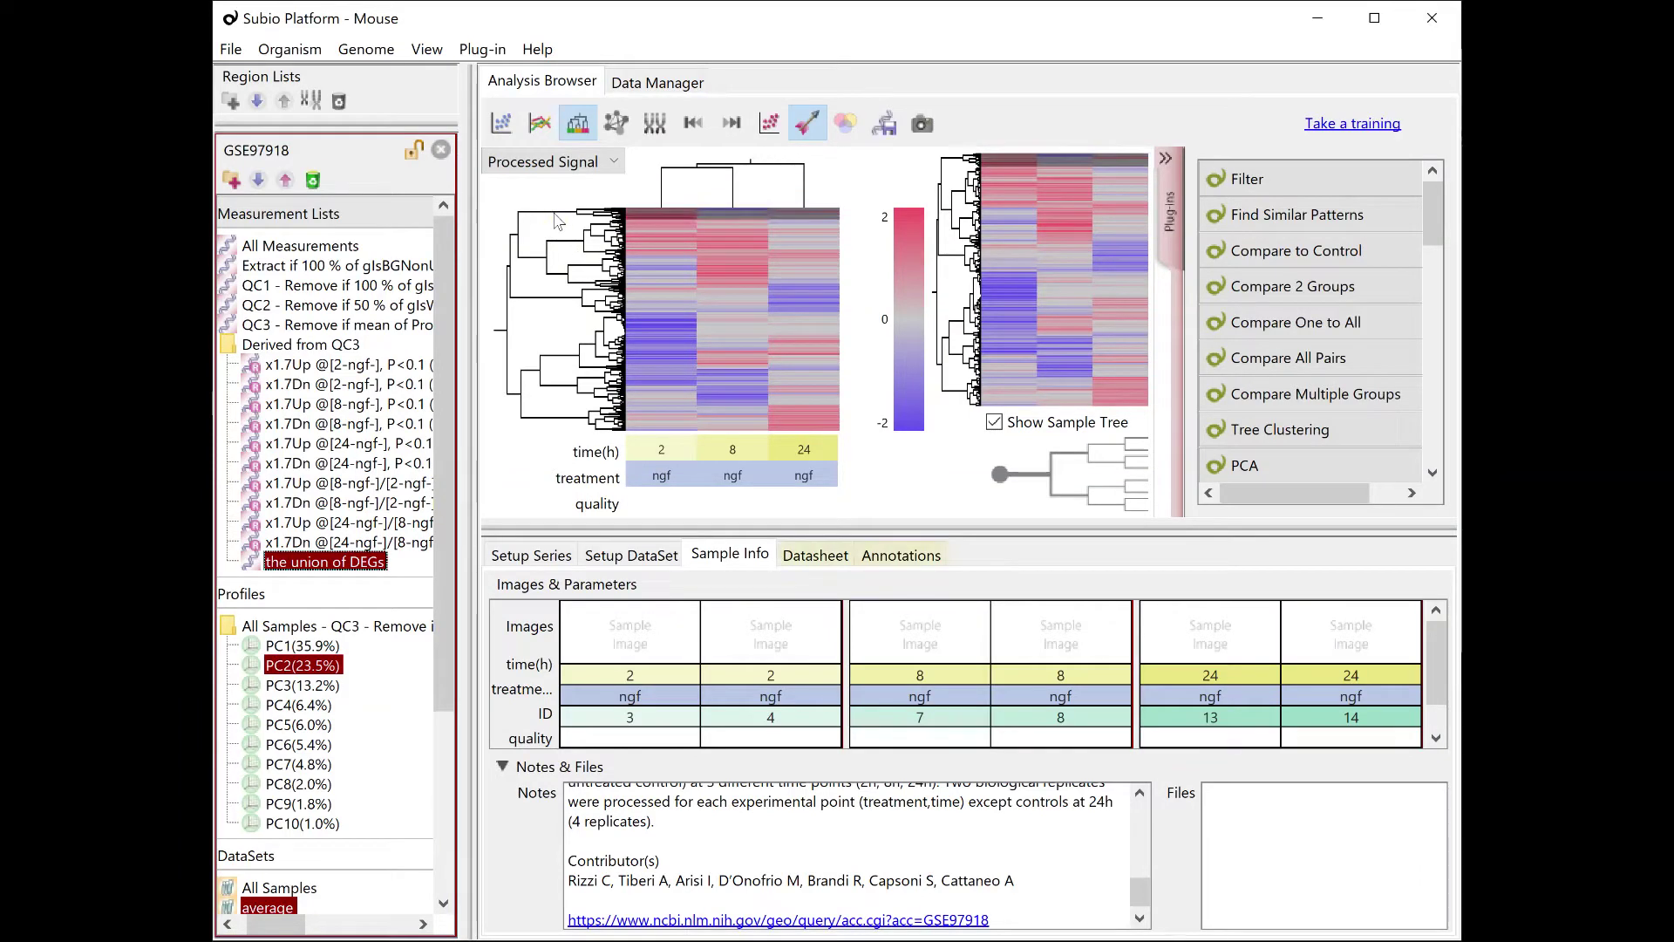
# Save the top cluster as 'cluster - Up@2h' in a new 'Derived from the union of DEGs' folder.
pyautogui.click(883, 123)
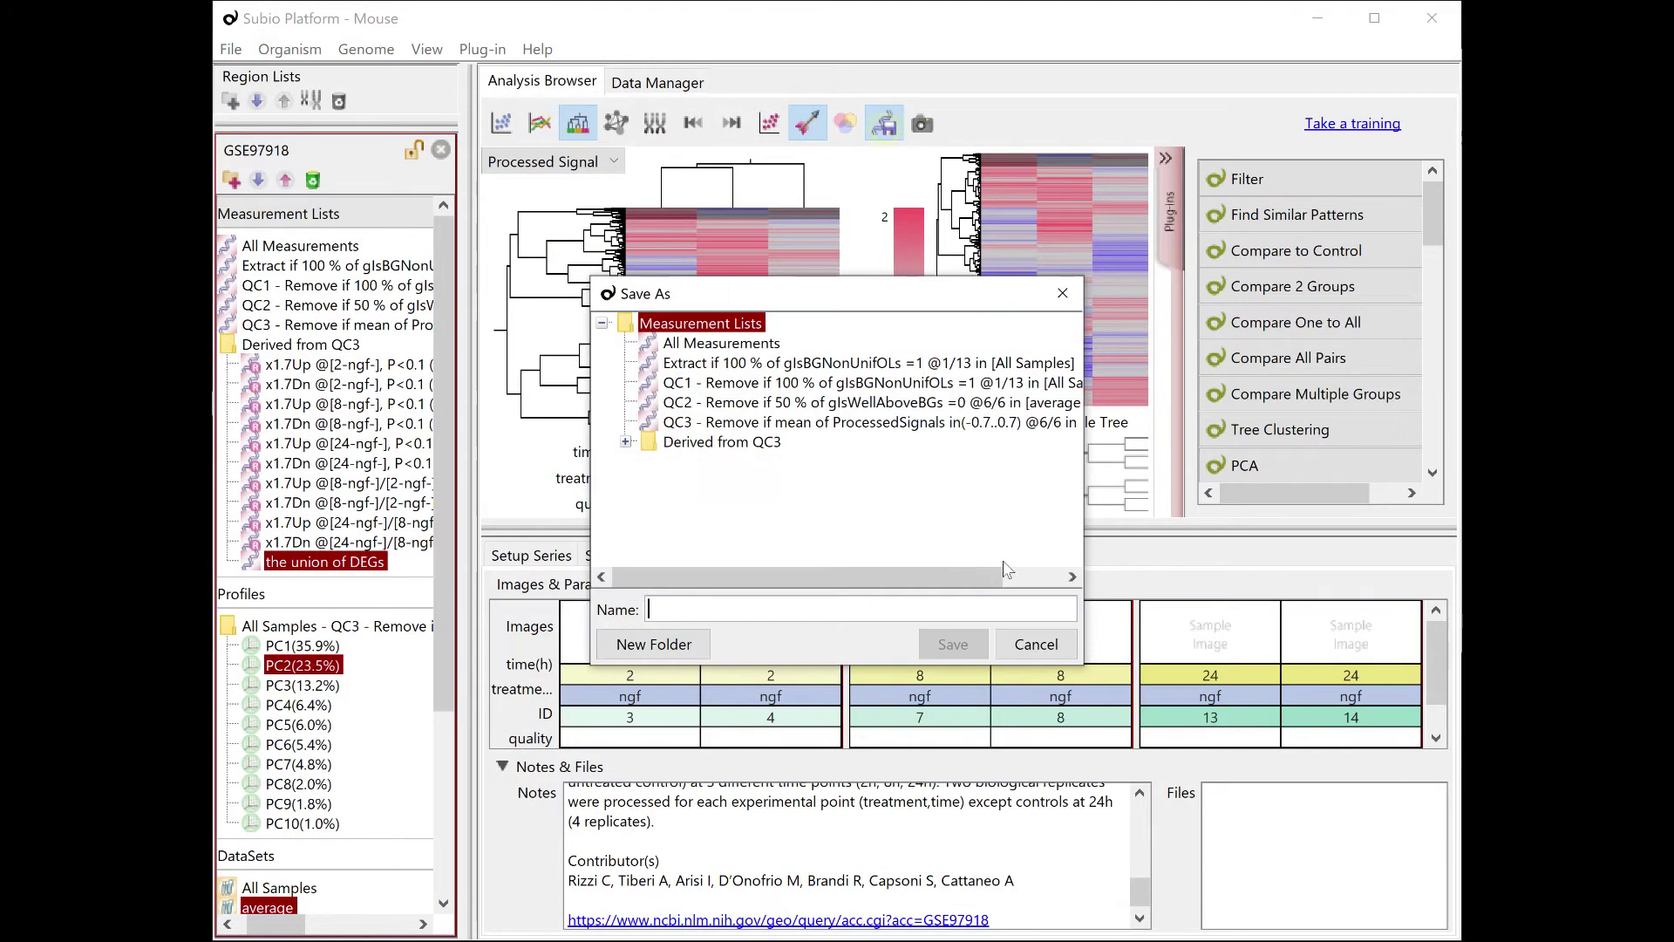
pyautogui.click(706, 454)
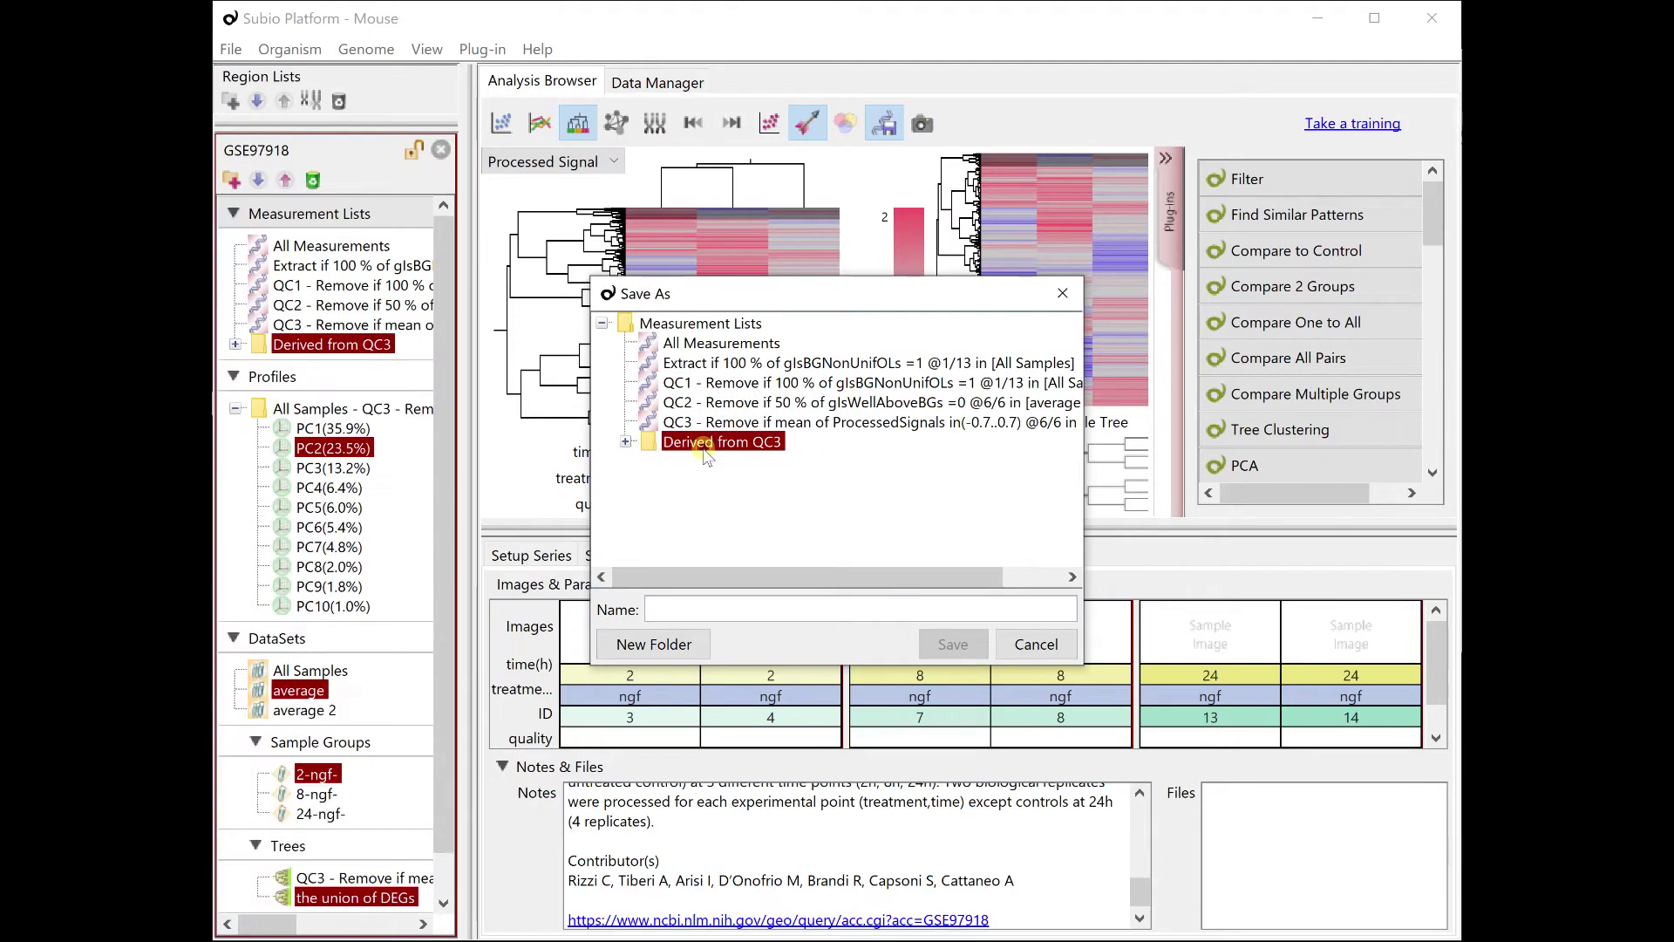
pyautogui.click(671, 645)
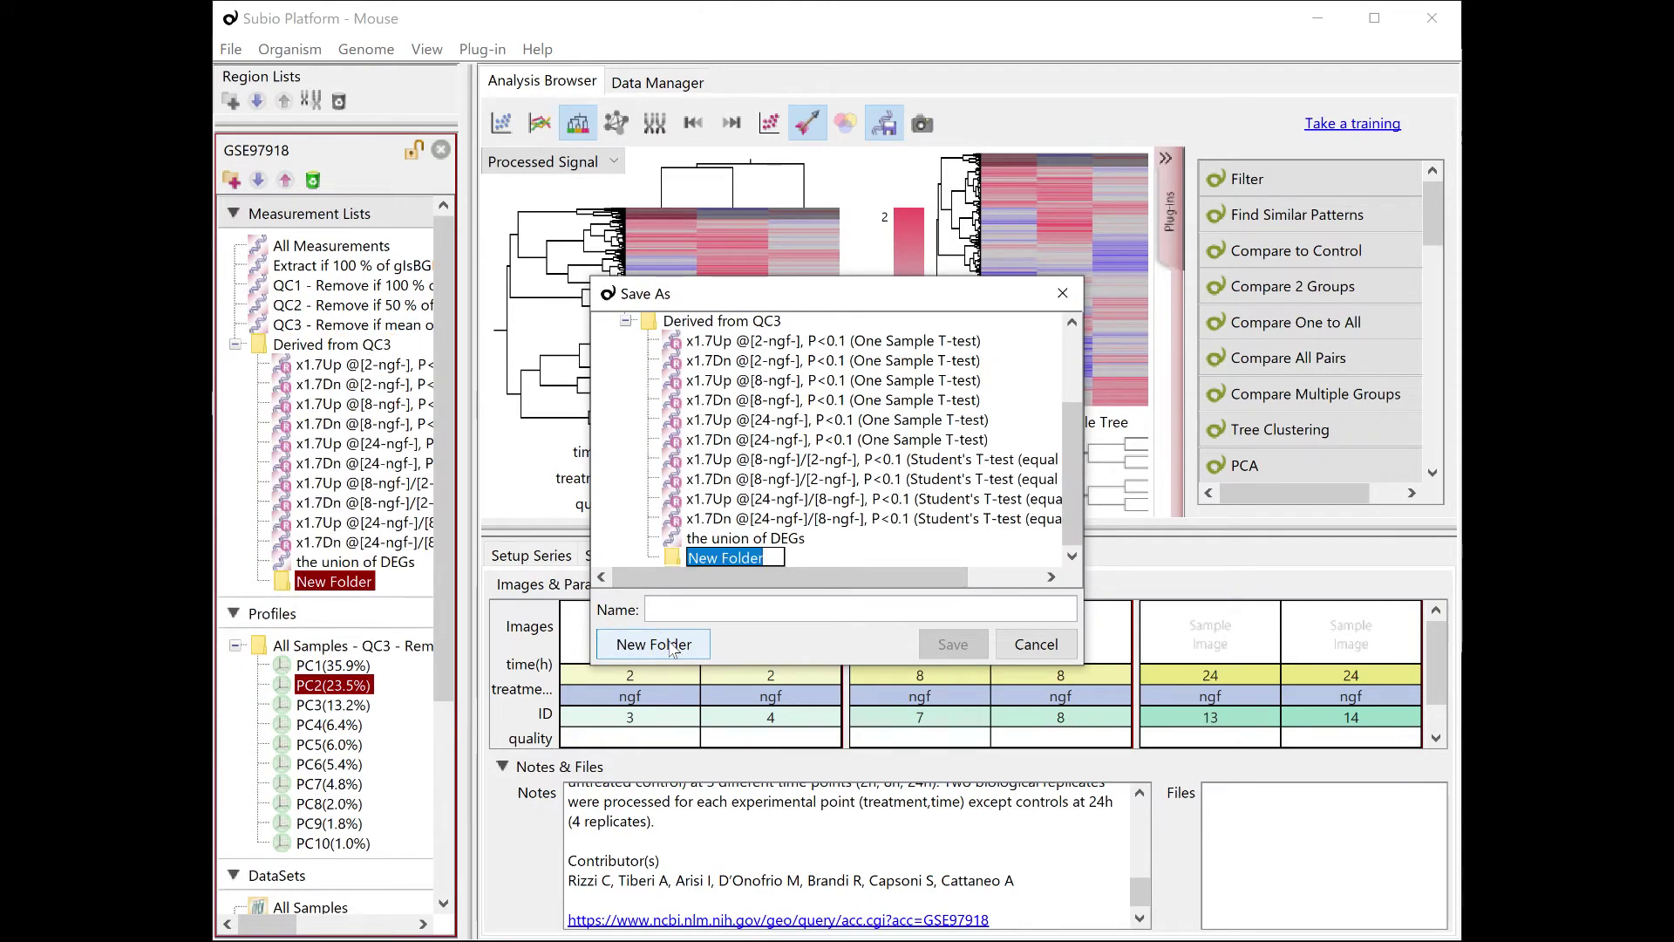
pyautogui.write('Derived fr')
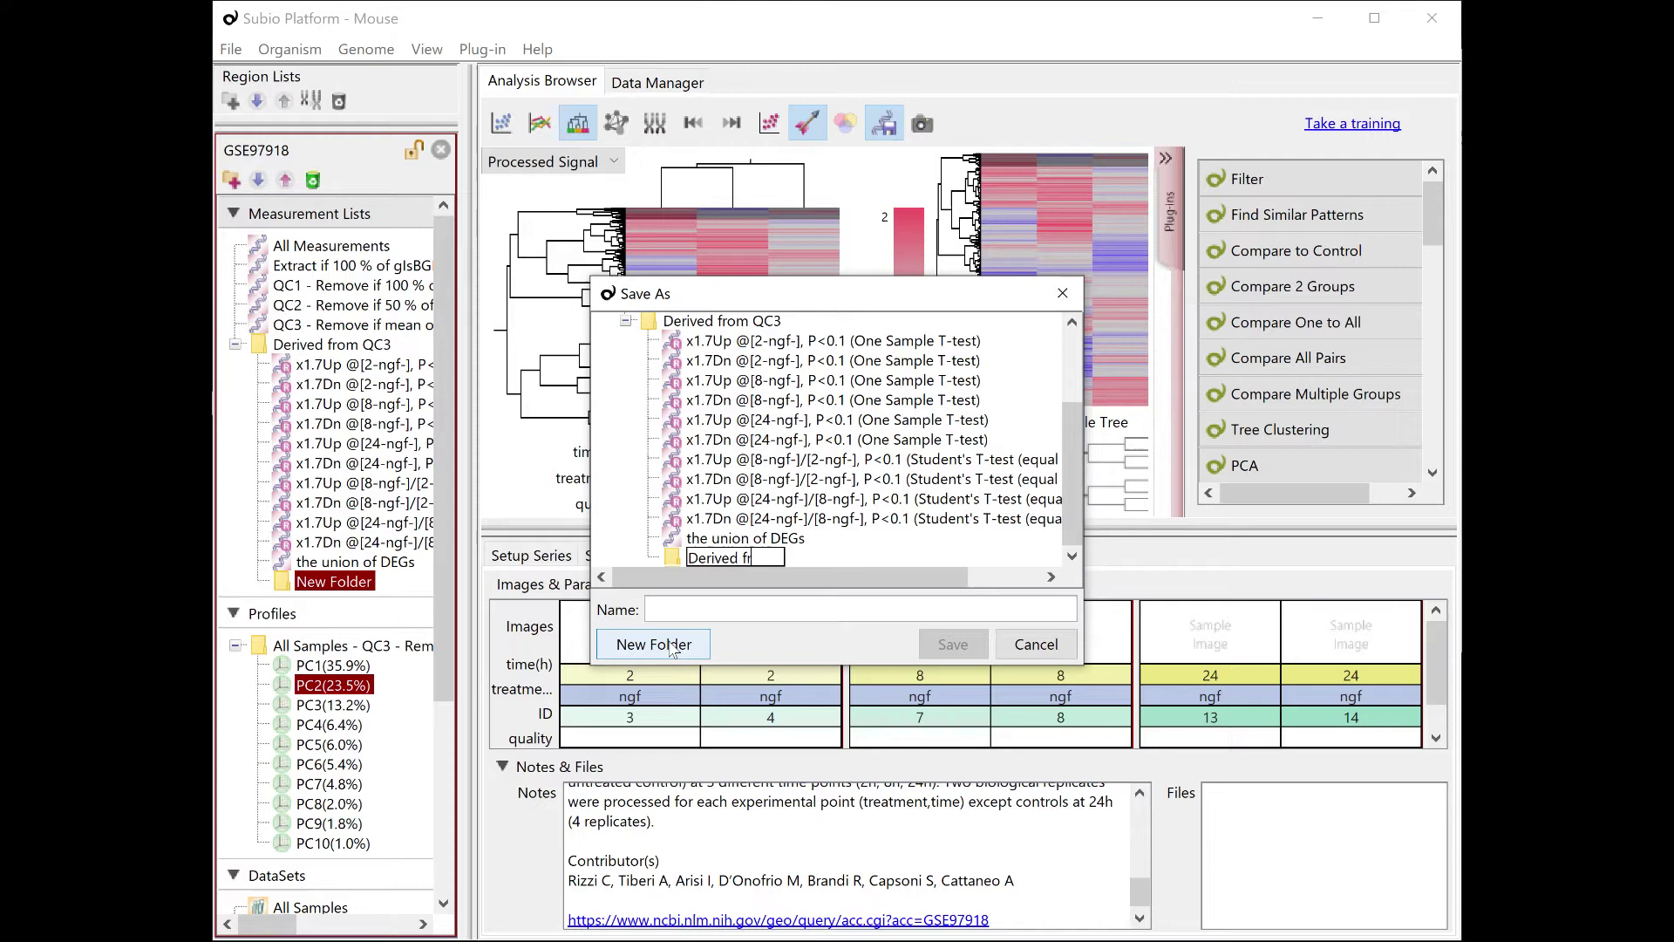
pyautogui.write('o')
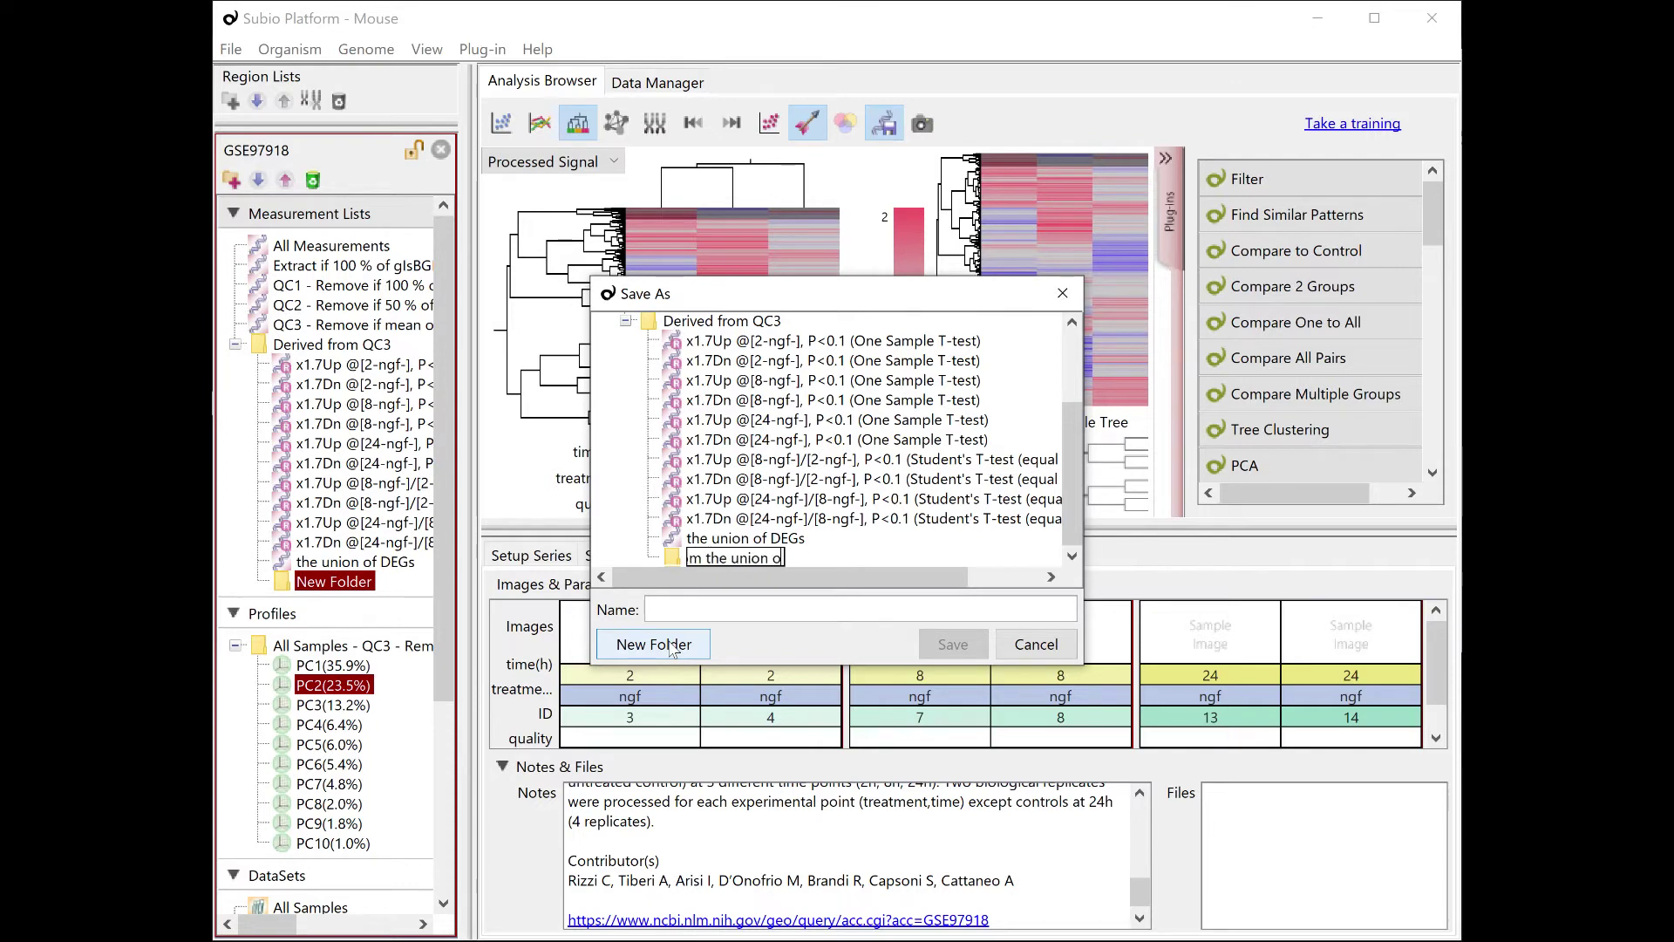
pyautogui.write('m the union of DEGs')
pyautogui.press('Return')
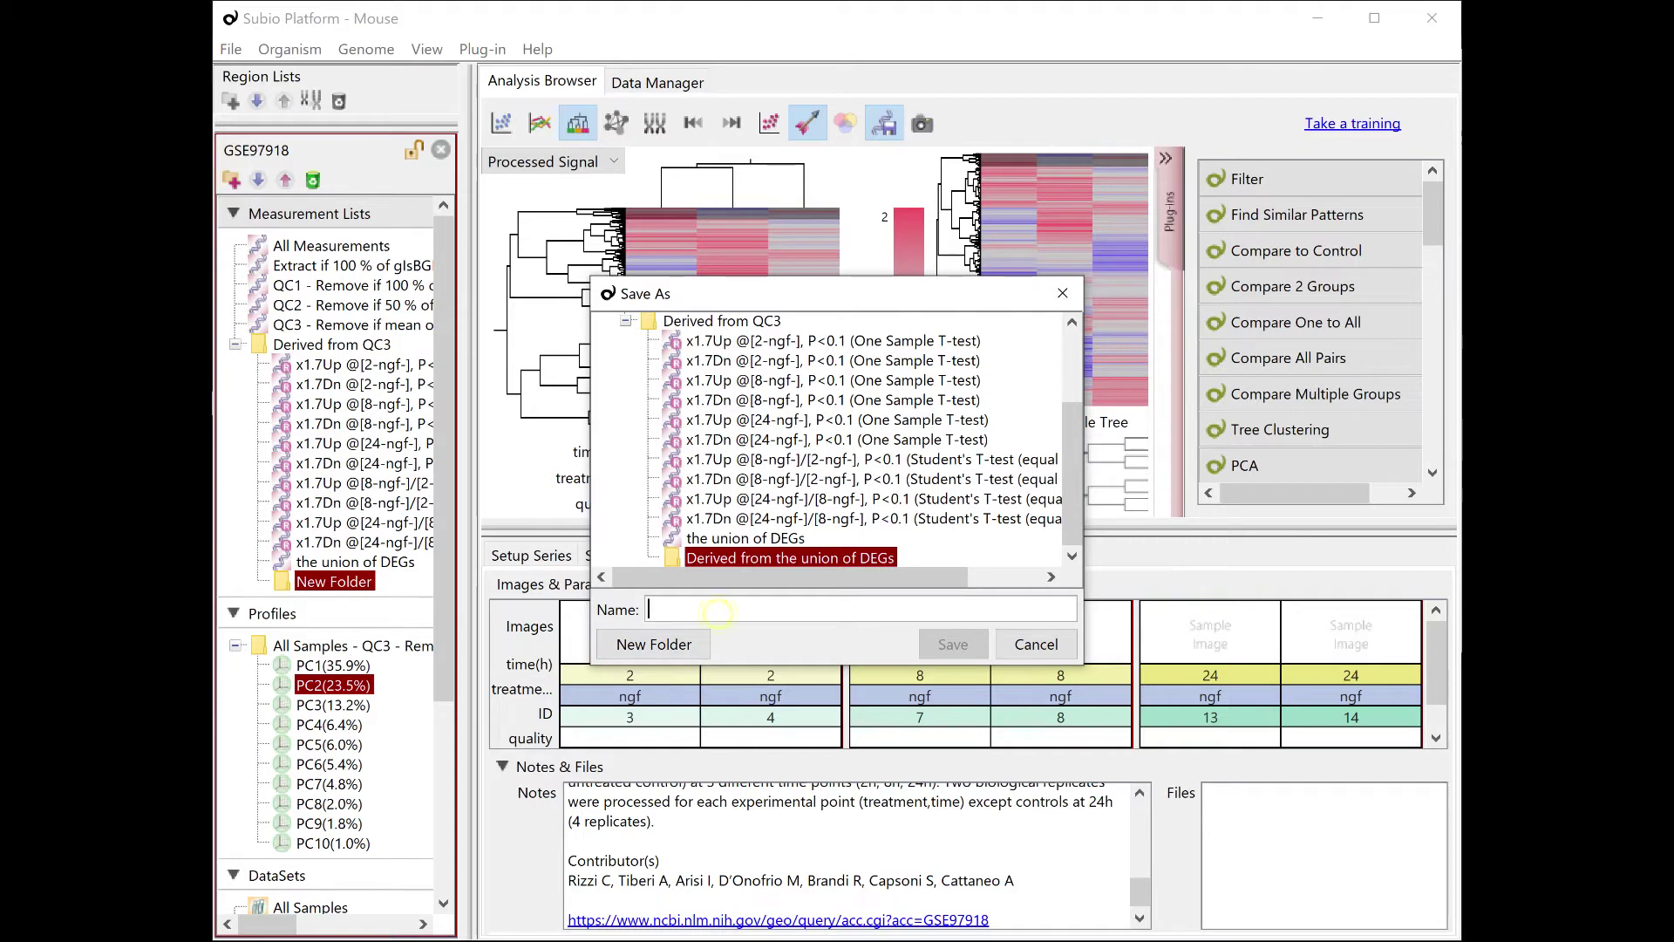
pyautogui.write('cluster - Up@2h')
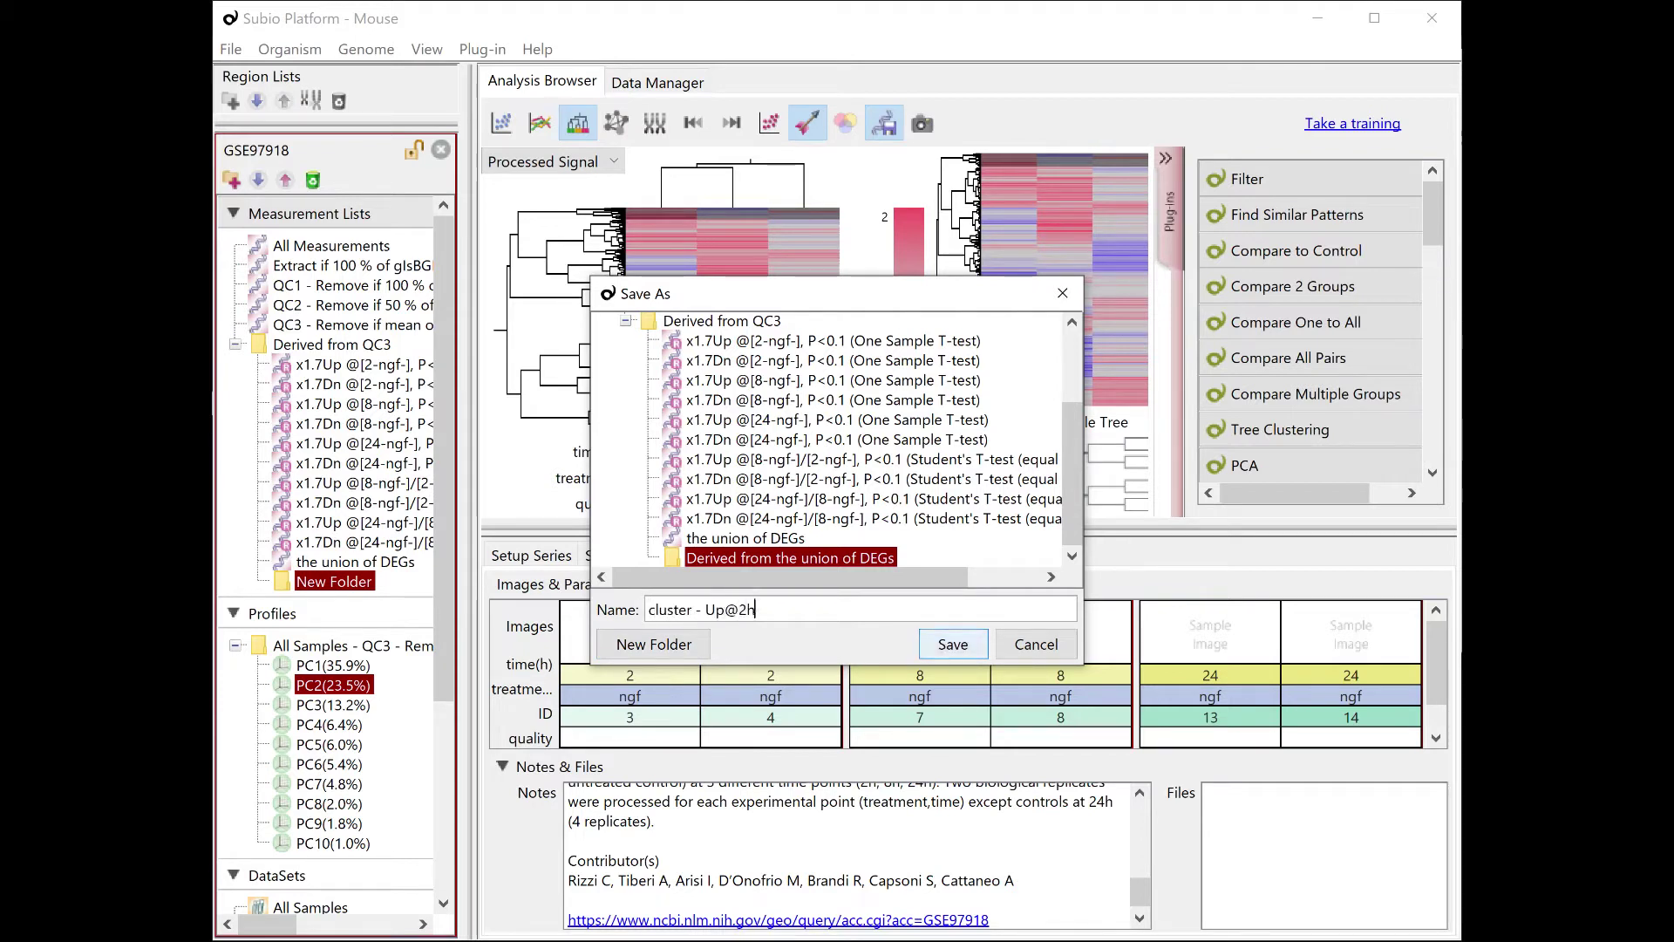
pyautogui.press('Return')
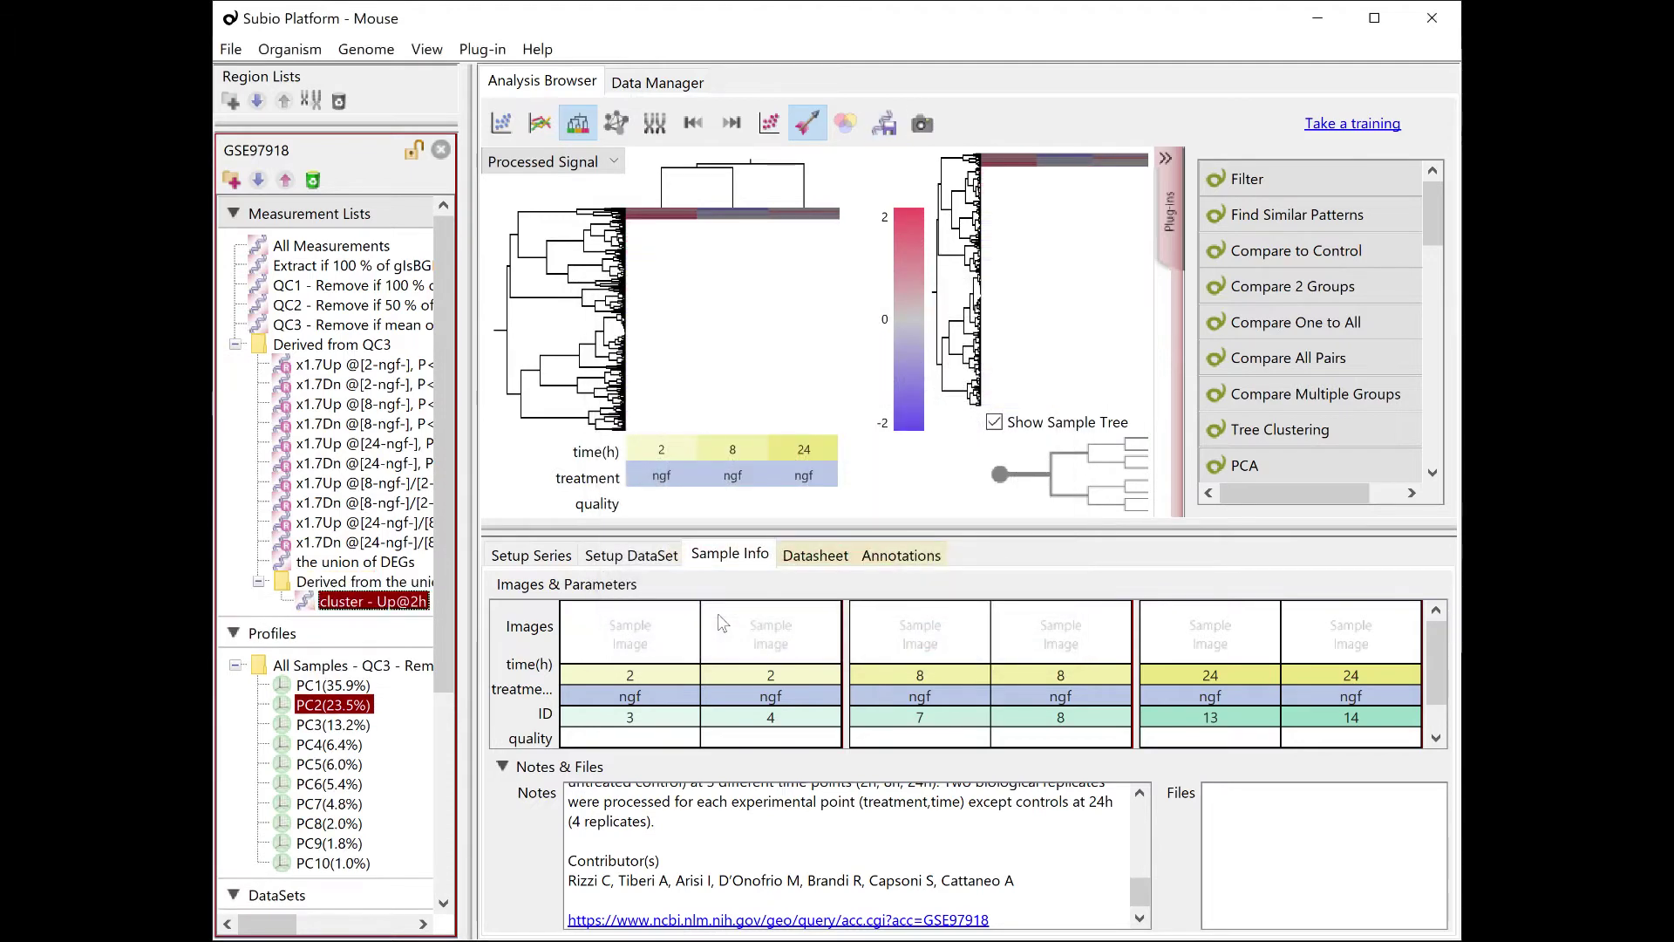
pyautogui.click(348, 563)
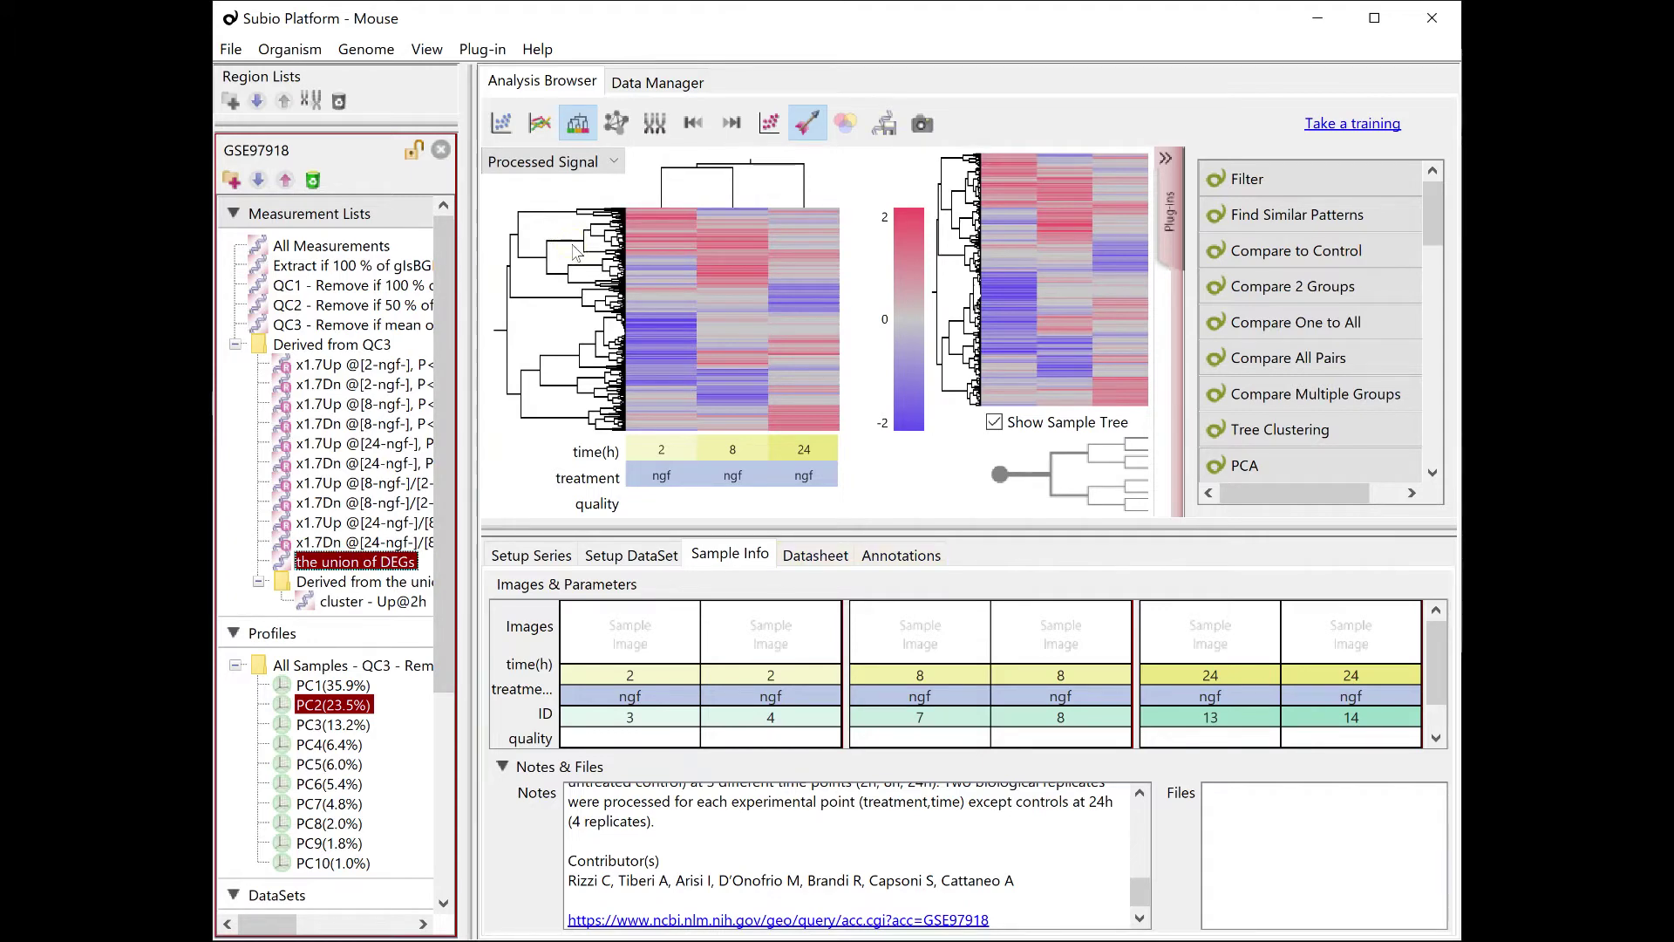
# Save the next dendrogram cluster as 'cluster - Up@2&8h' in the union of DEGs folder.
pyautogui.click(580, 247)
pyautogui.click(883, 123)
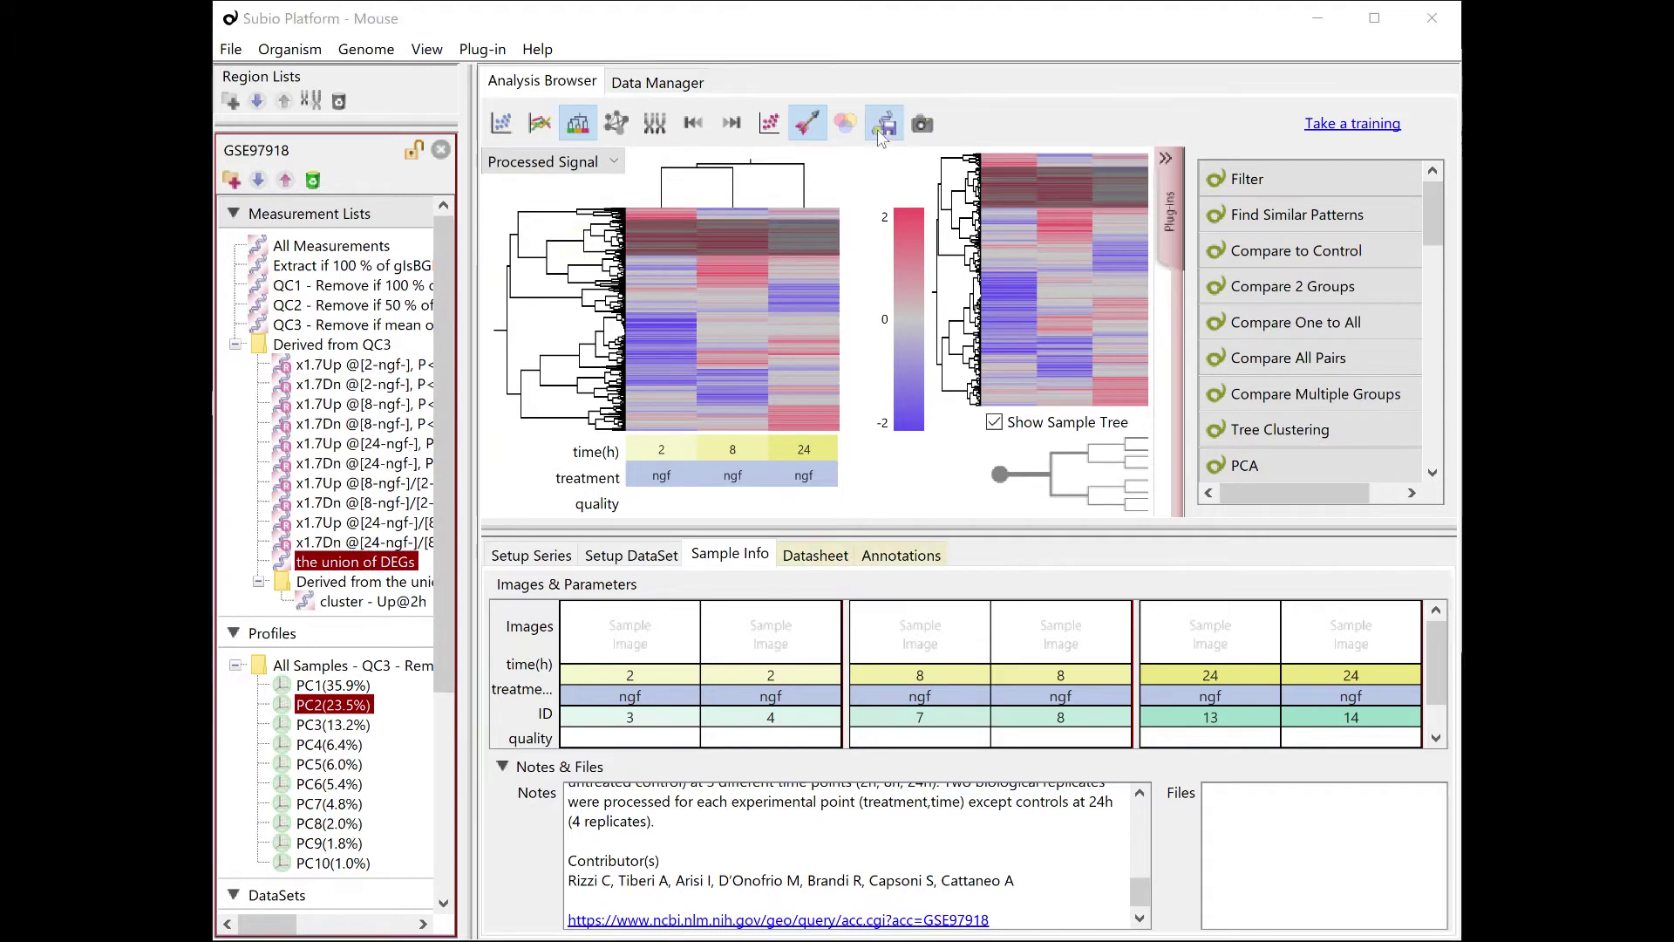
pyautogui.click(625, 442)
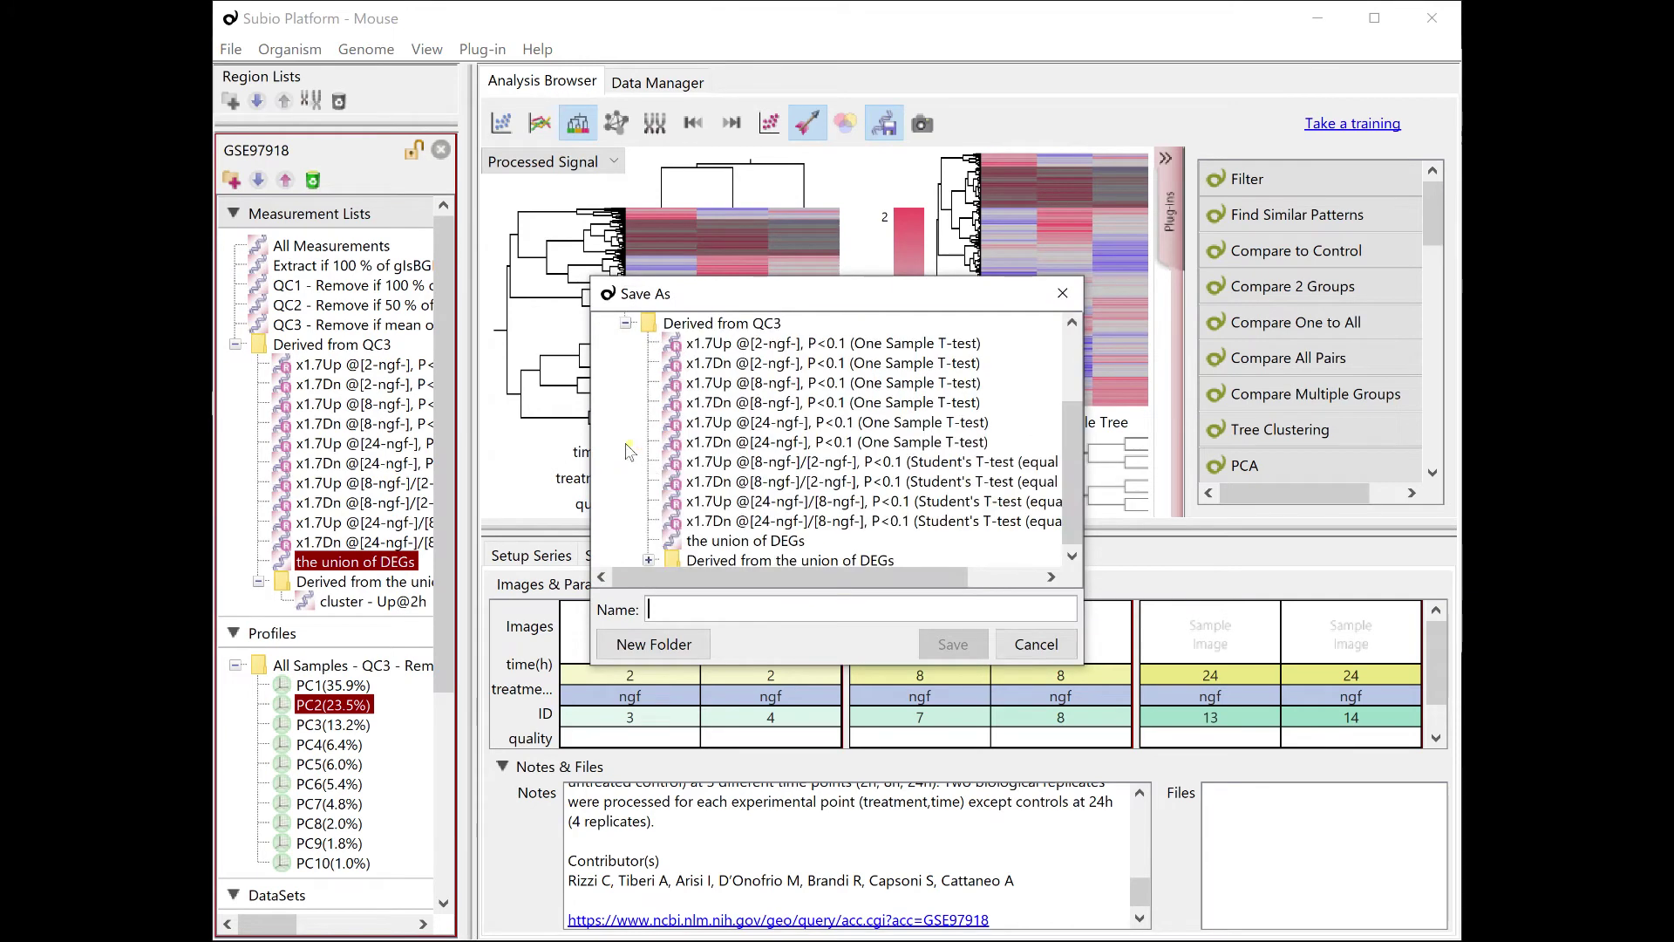
pyautogui.click(720, 572)
pyautogui.click(648, 560)
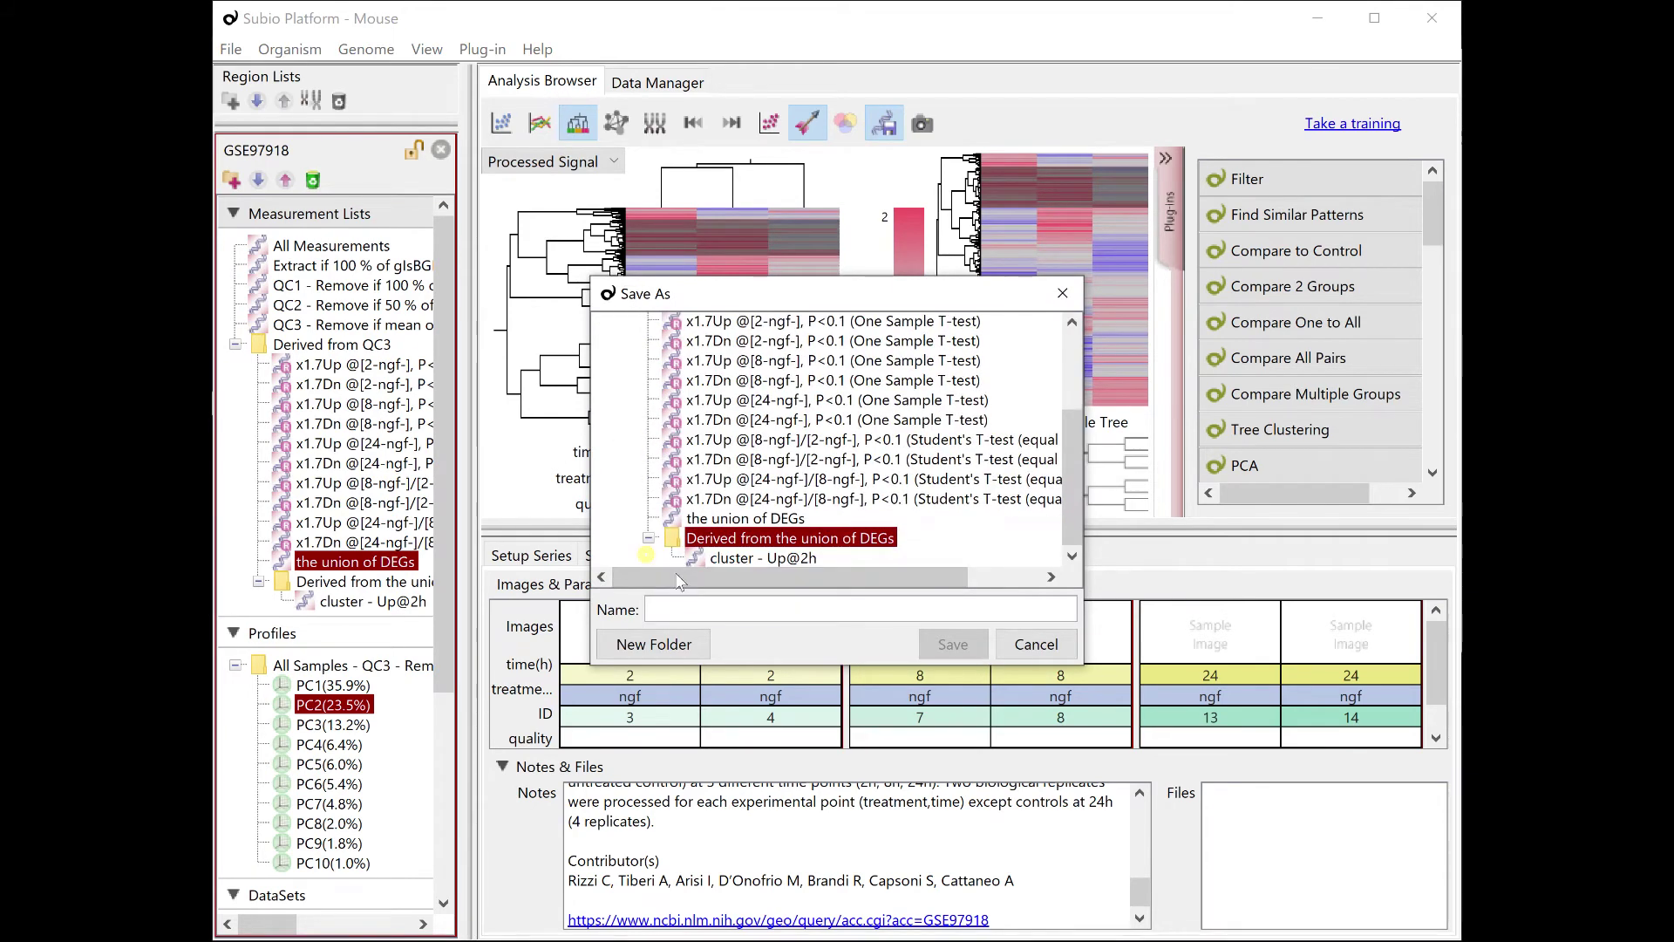
pyautogui.click(740, 557)
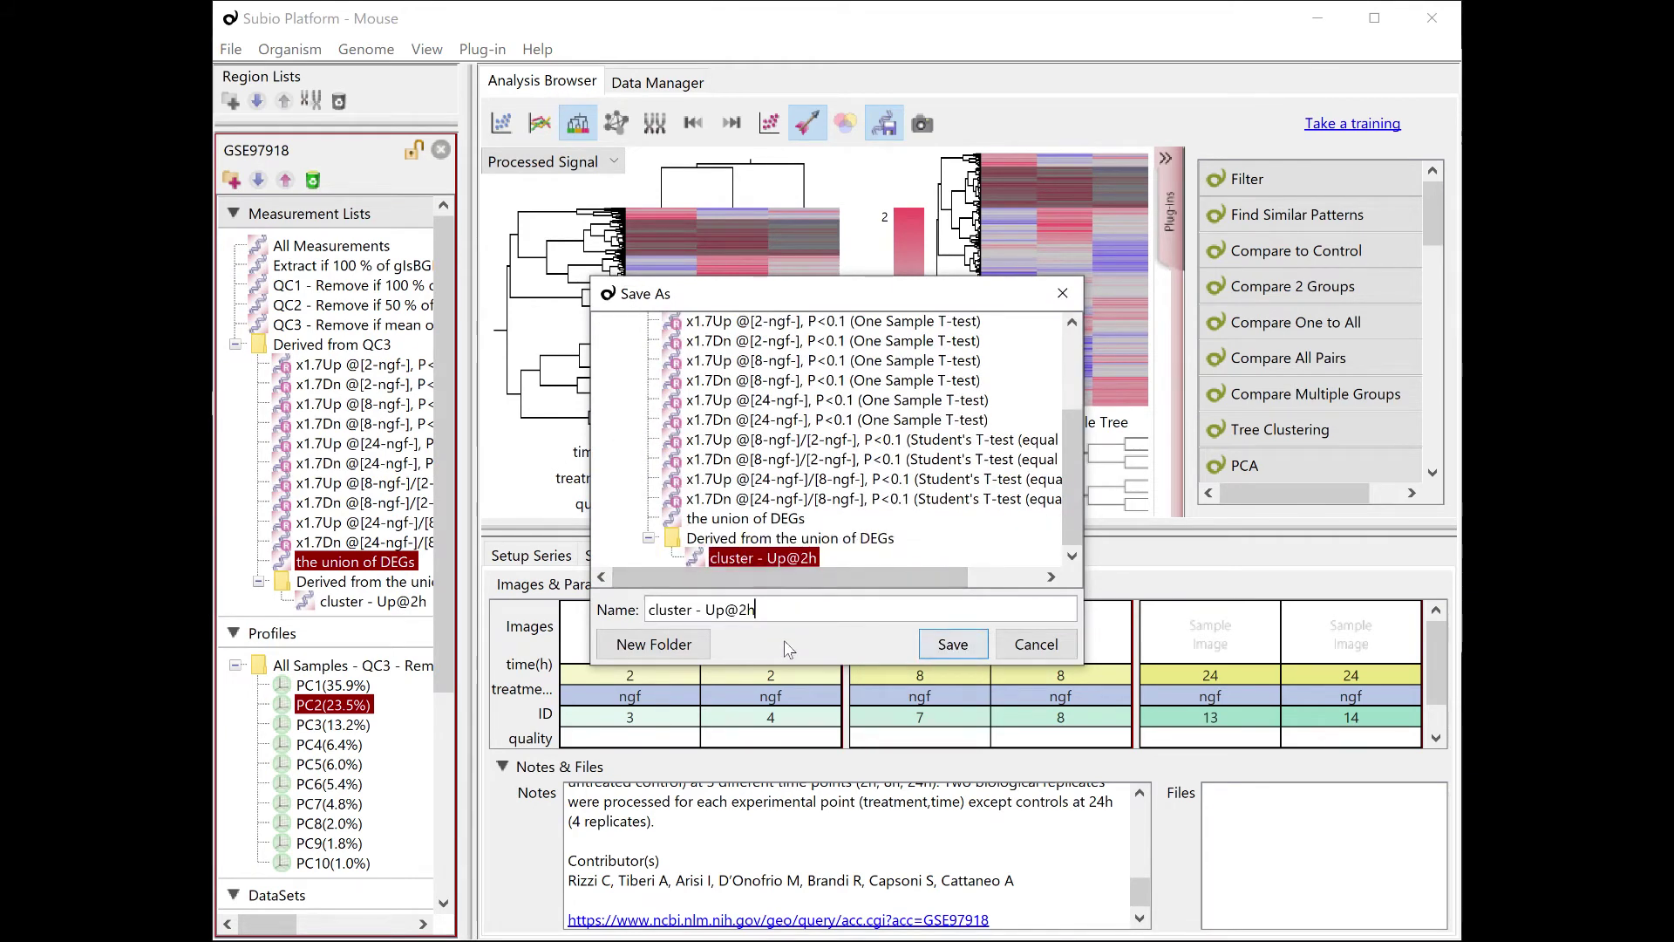
pyautogui.press('Left')
pyautogui.write('&8')
pyautogui.click(953, 643)
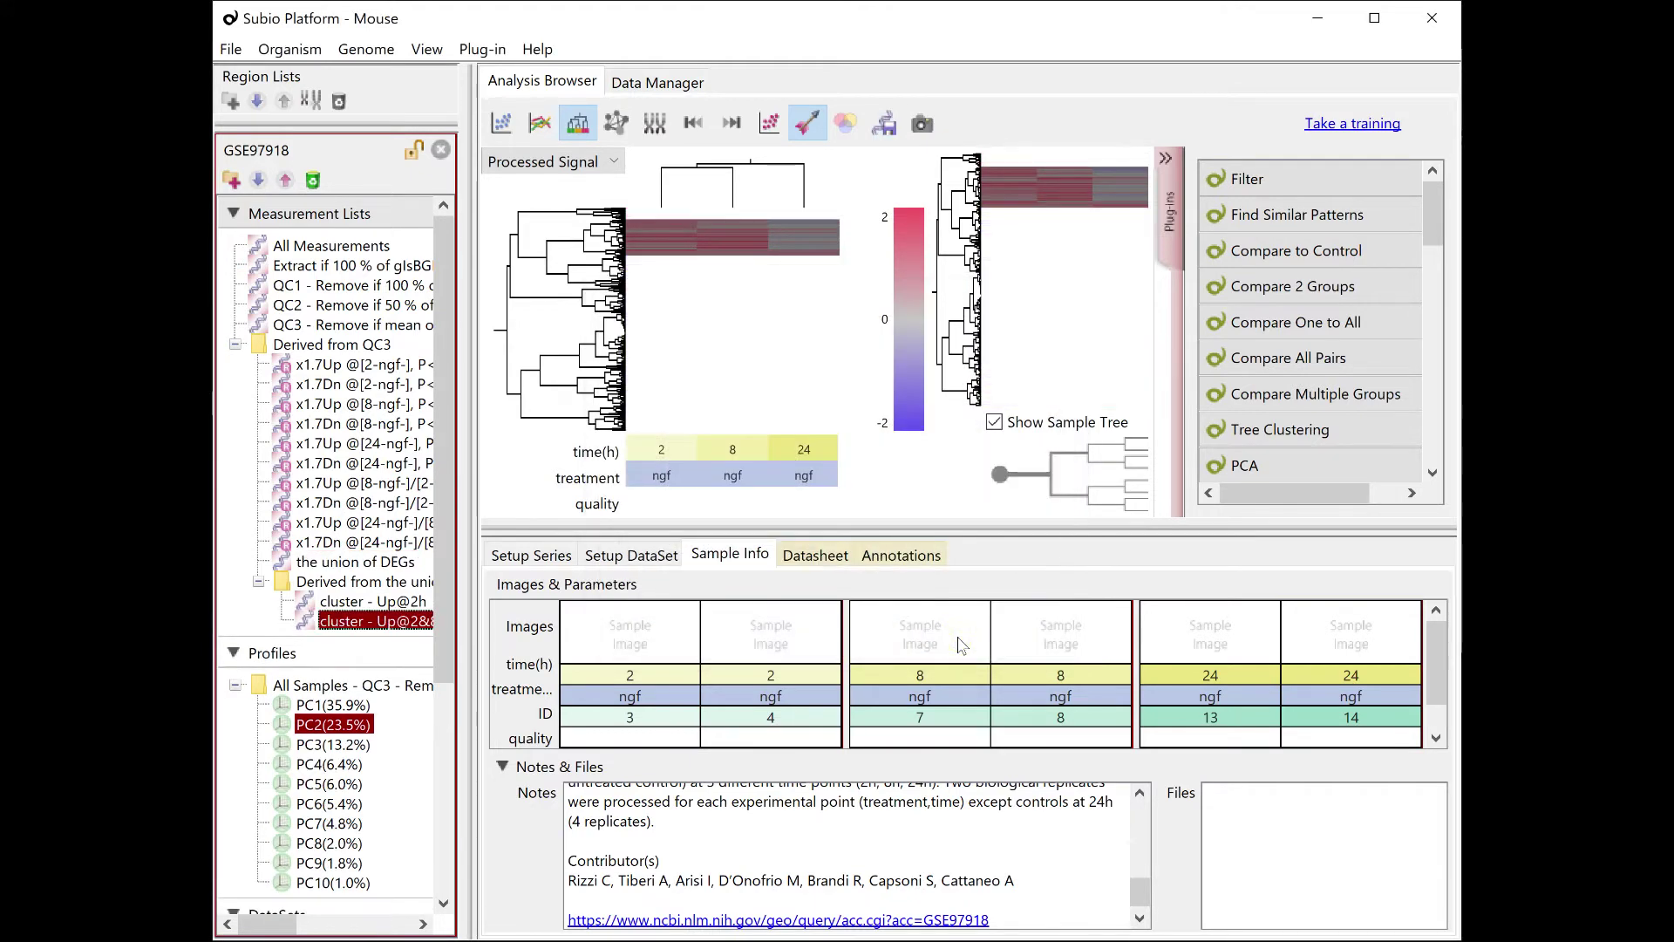
# Select another cluster from the full union of DEGs and save it as 'cluster - Up@8h'.
pyautogui.click(347, 562)
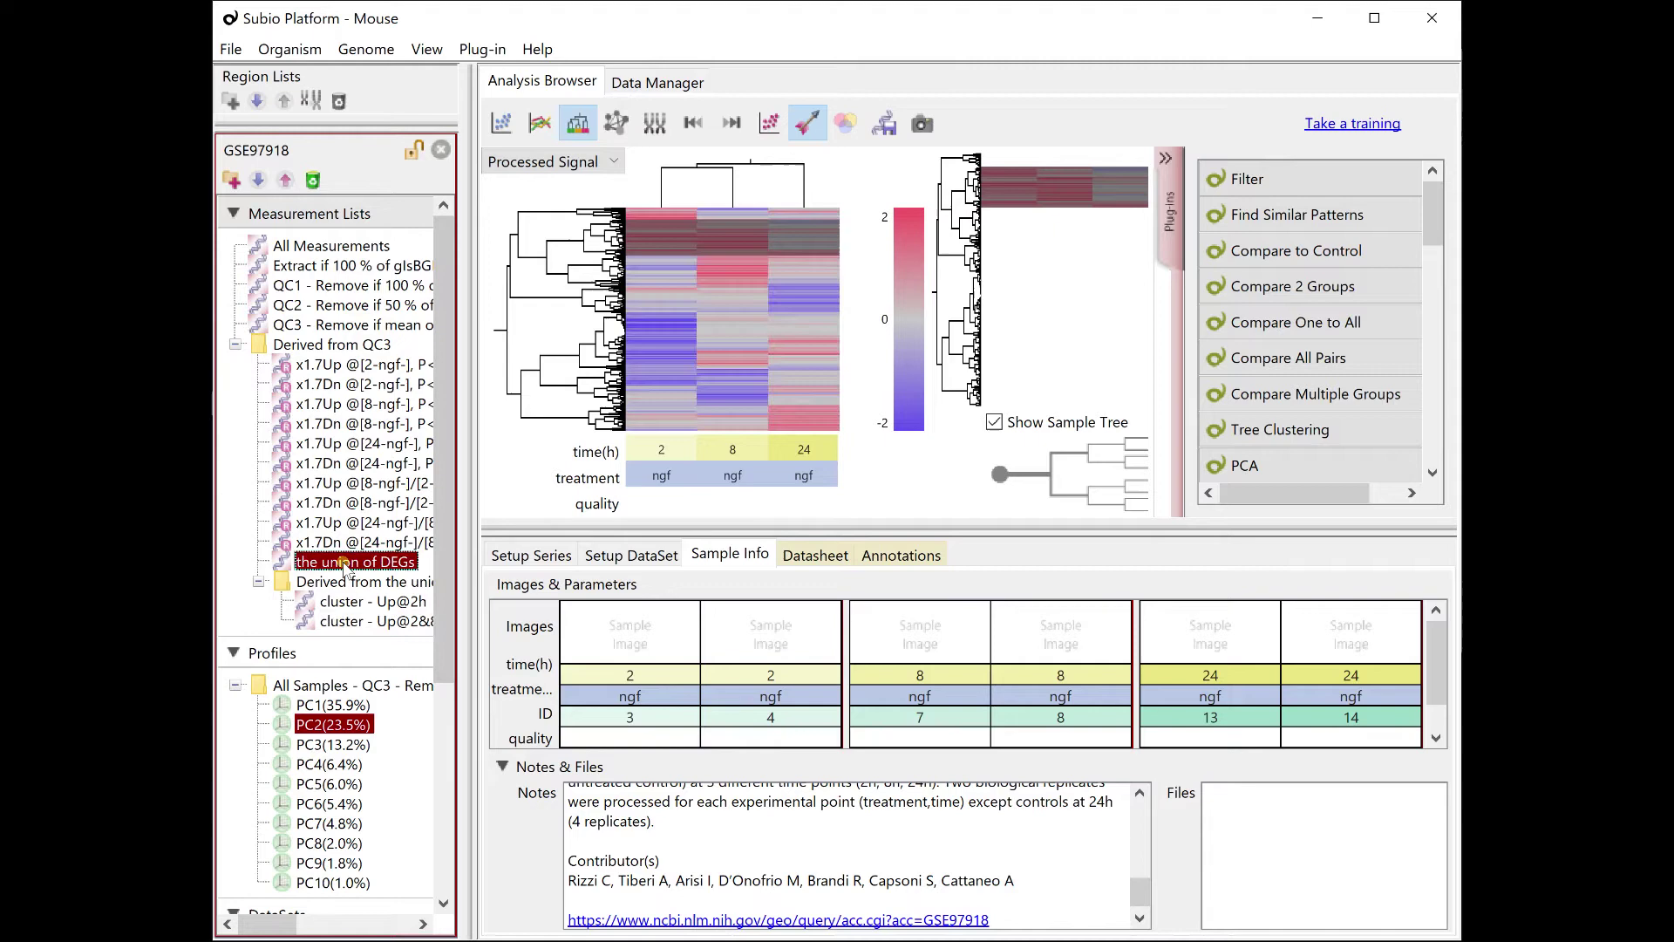
pyautogui.click(555, 274)
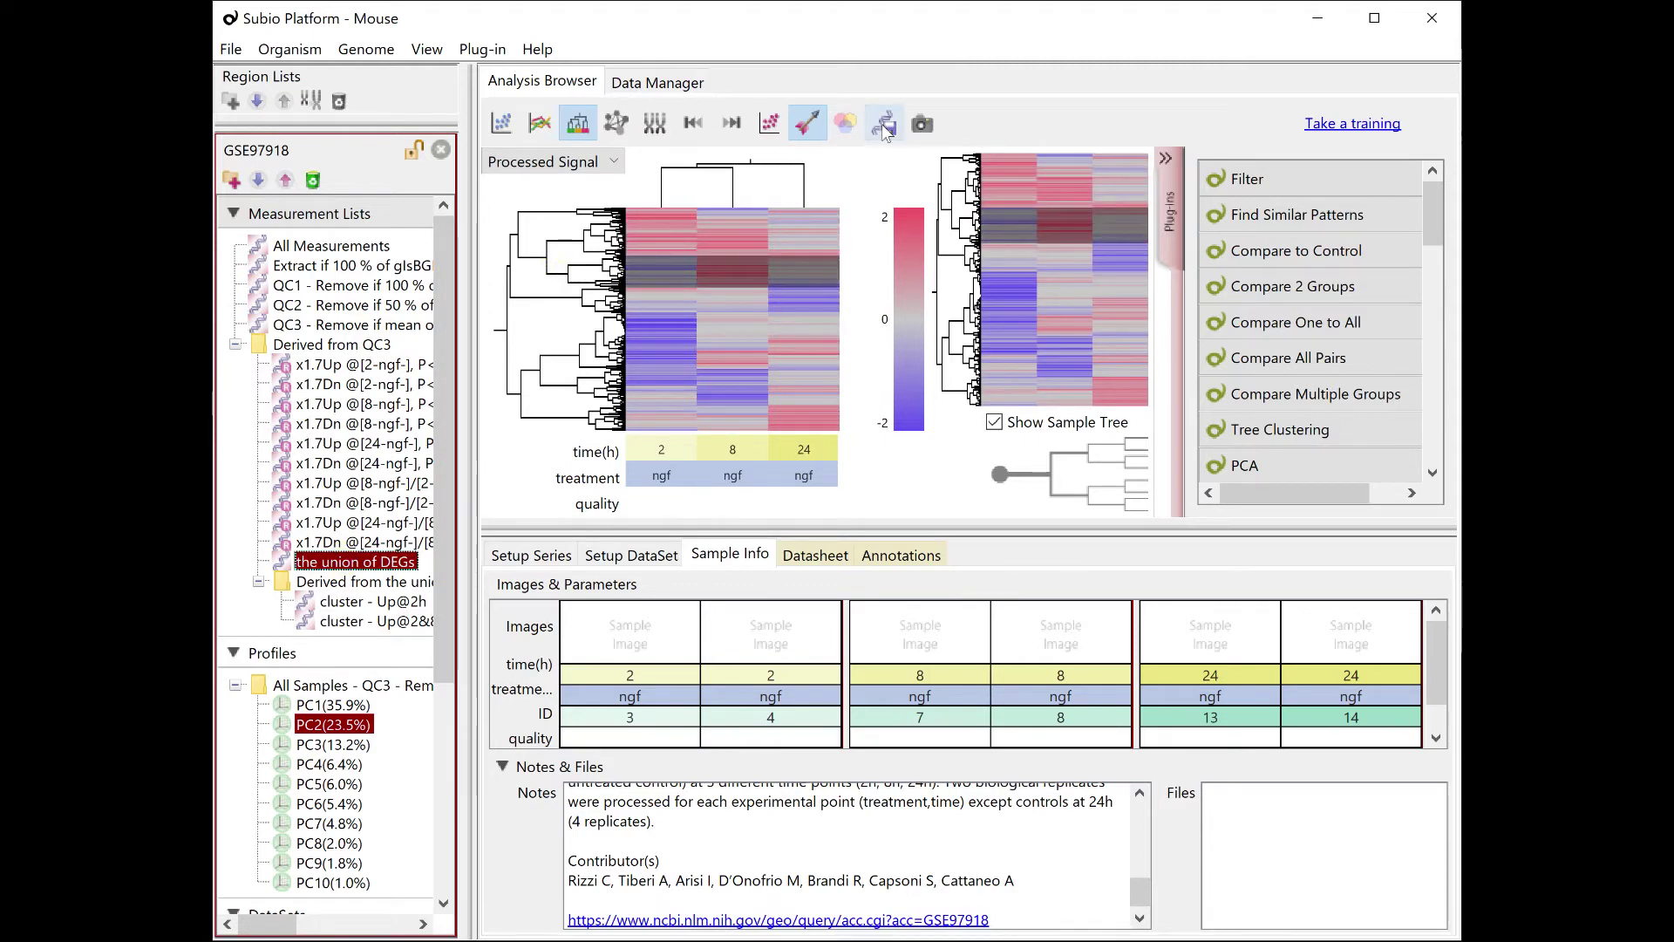
pyautogui.click(885, 128)
pyautogui.click(628, 445)
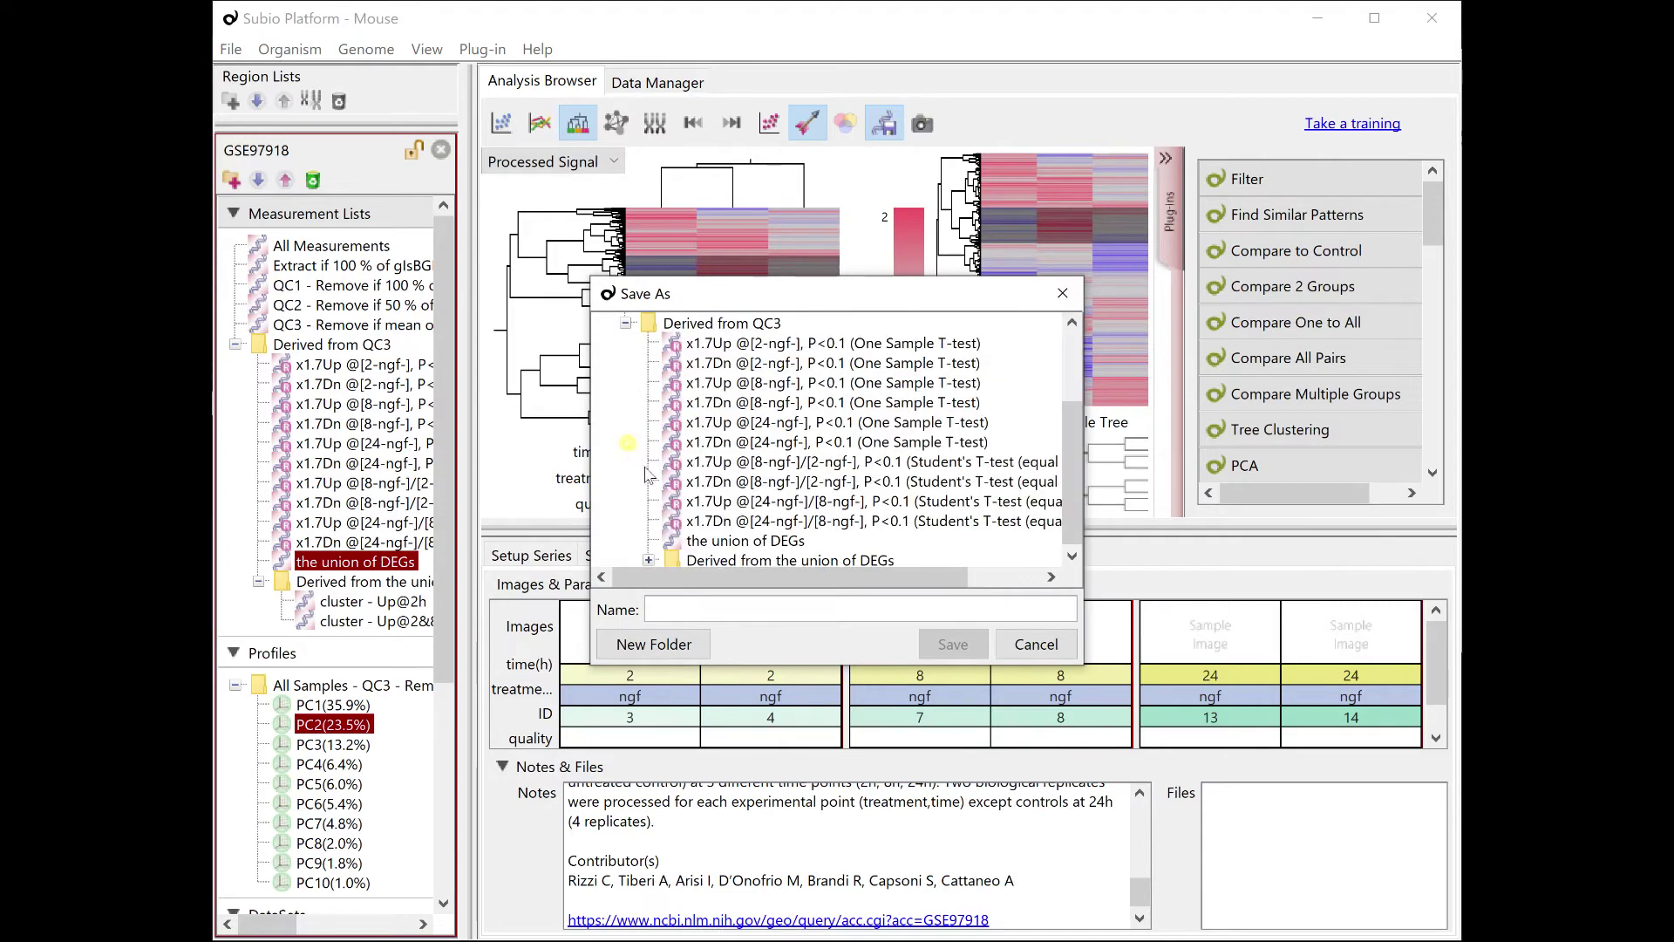
pyautogui.click(648, 560)
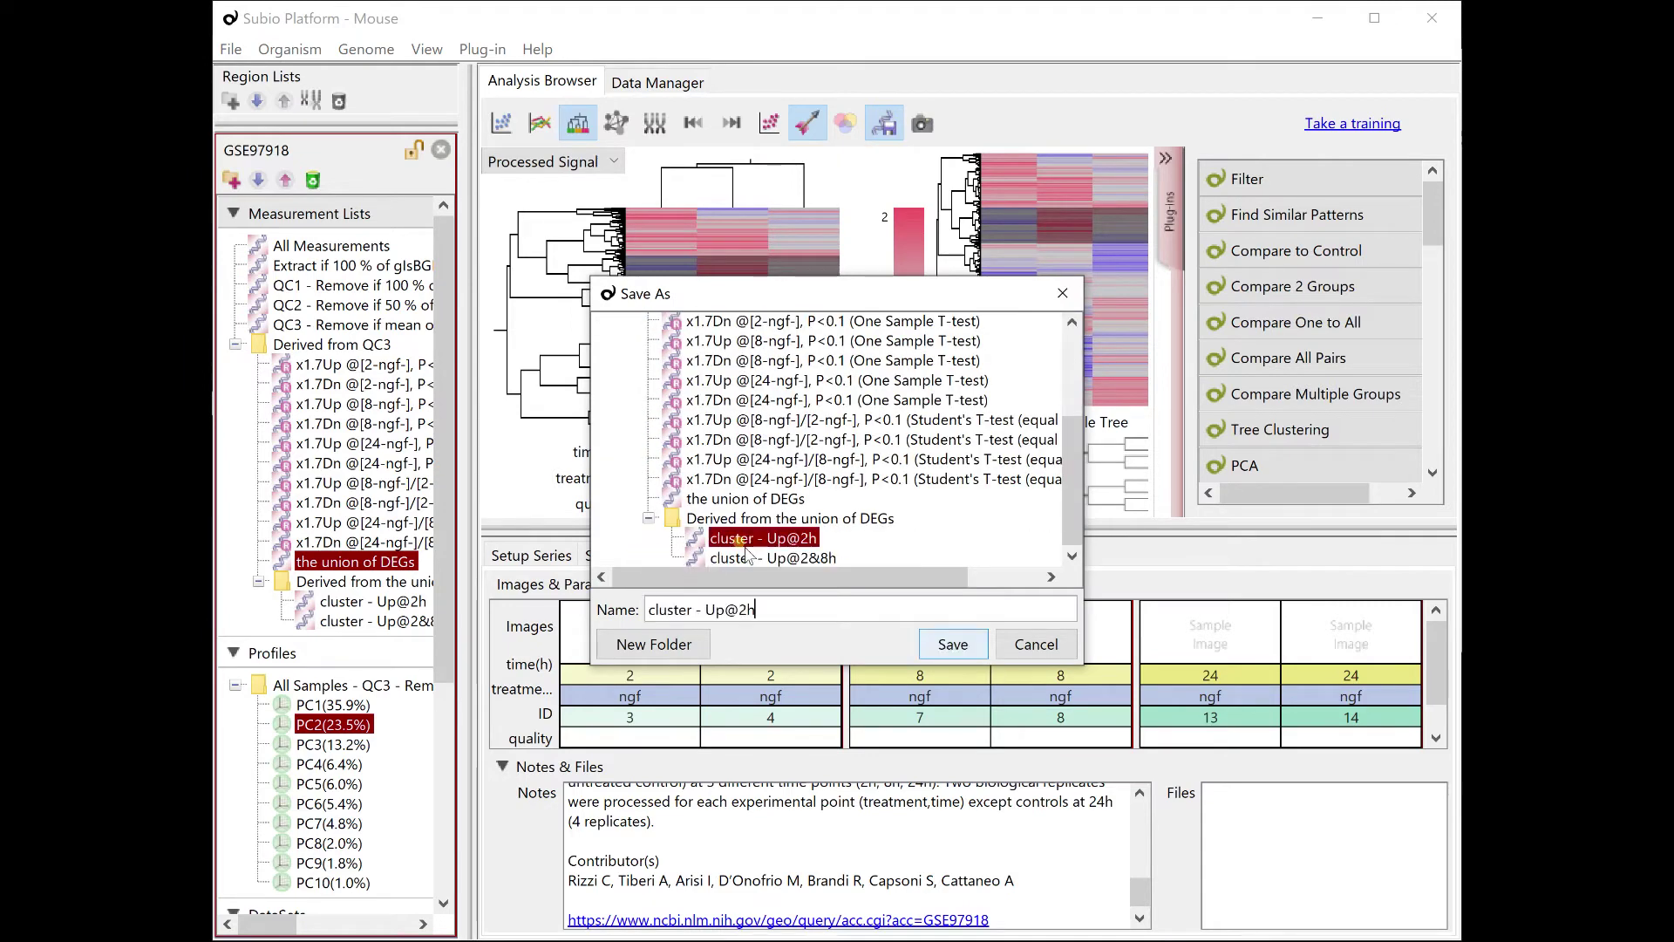
pyautogui.click(747, 609)
pyautogui.press('BackSpace')
pyautogui.write('8')
pyautogui.click(957, 652)
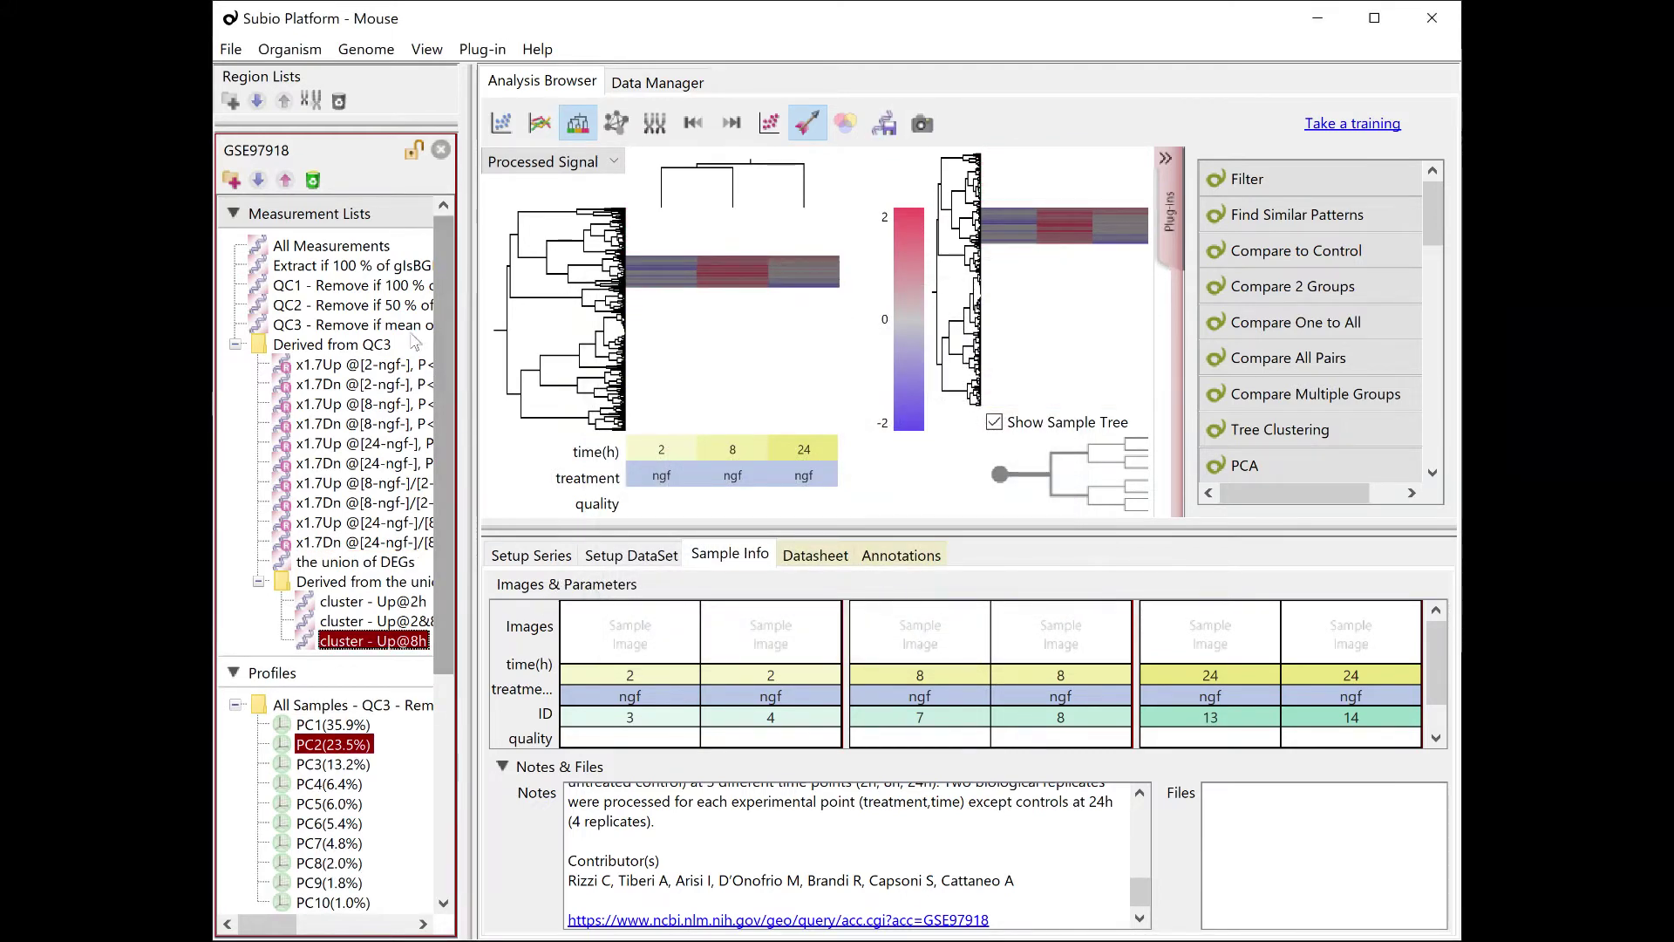
# Save the bottom dendrogram cluster as 'cluster - Up@24h' in the same folder.
pyautogui.click(336, 326)
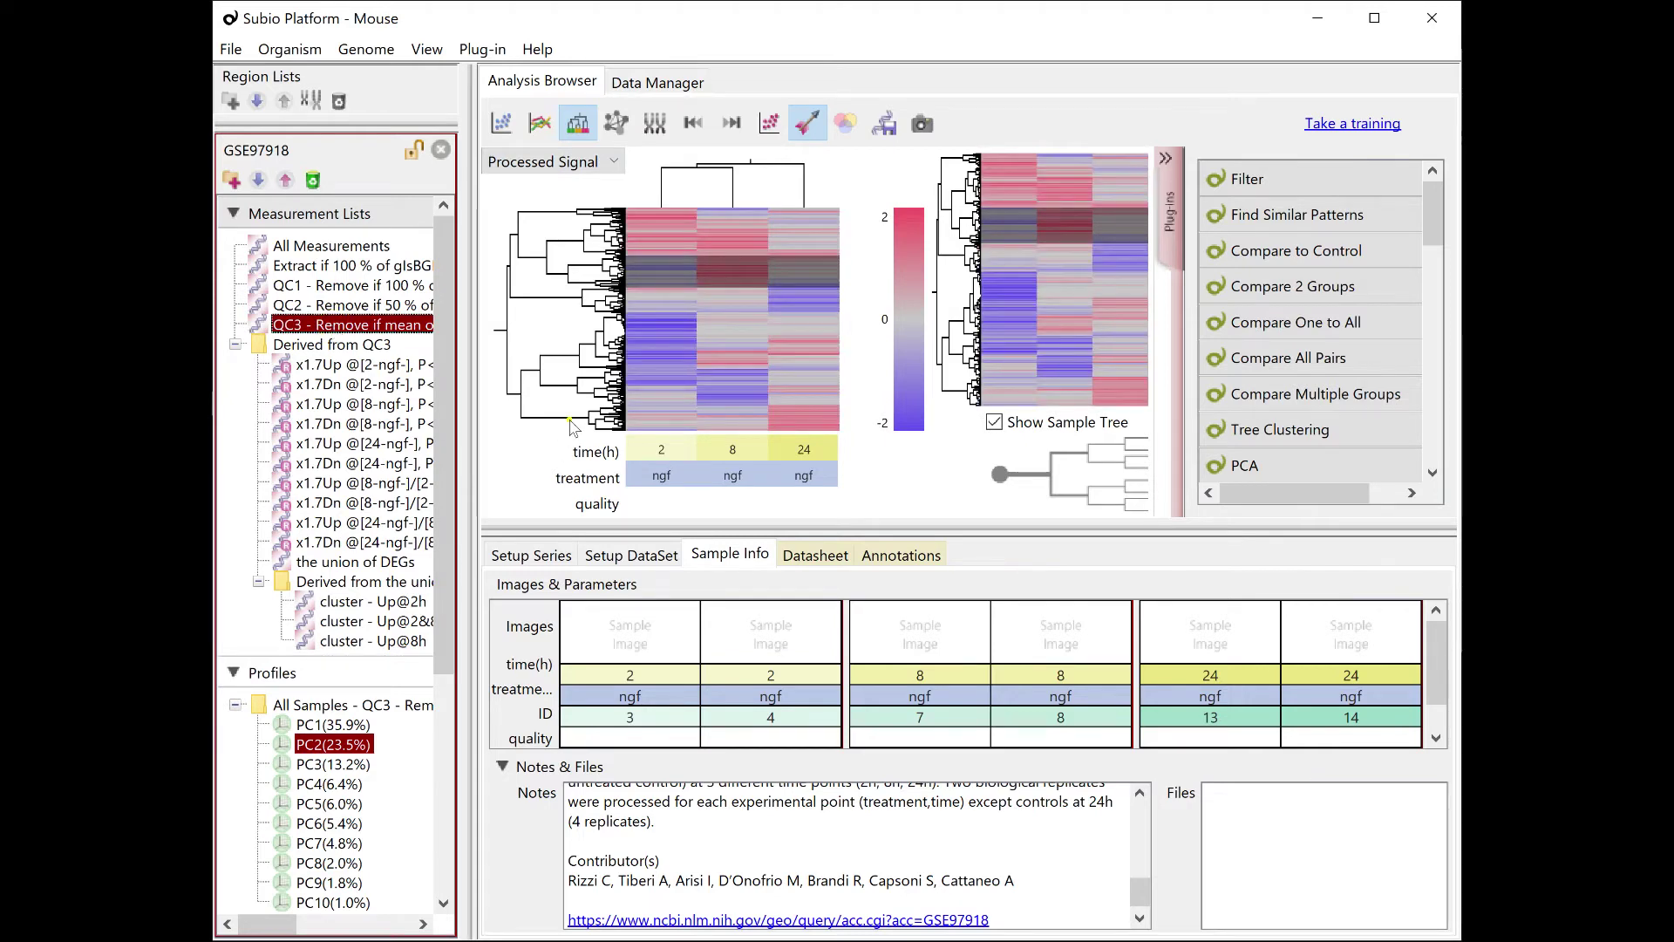
pyautogui.click(570, 421)
pyautogui.click(883, 122)
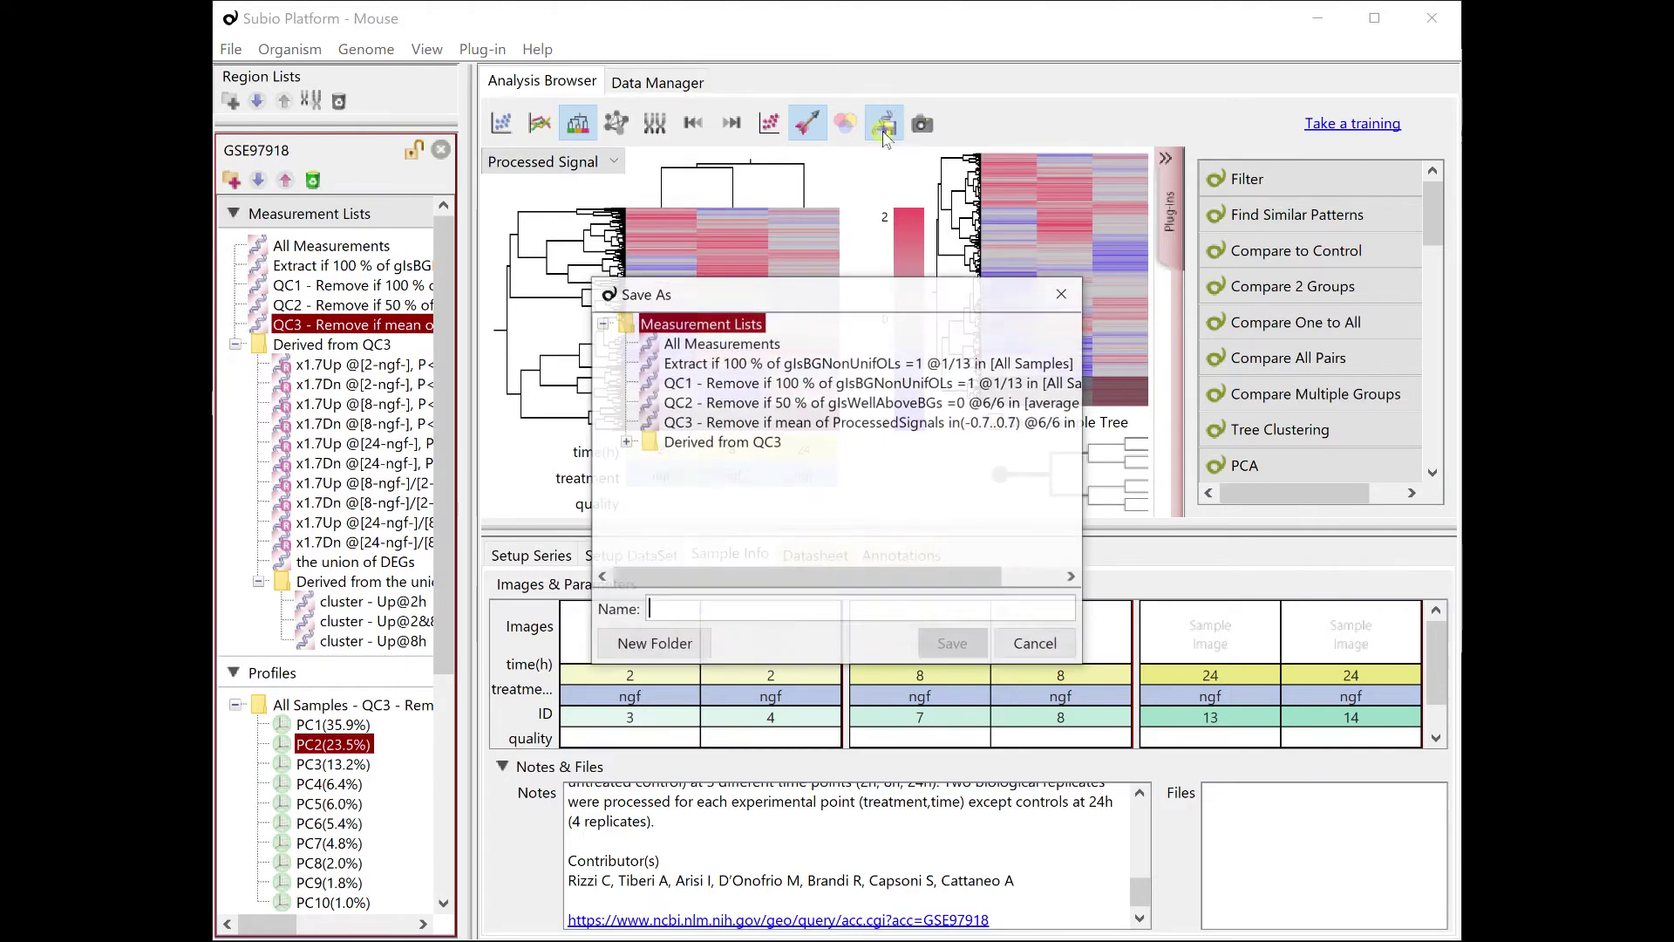
pyautogui.click(625, 442)
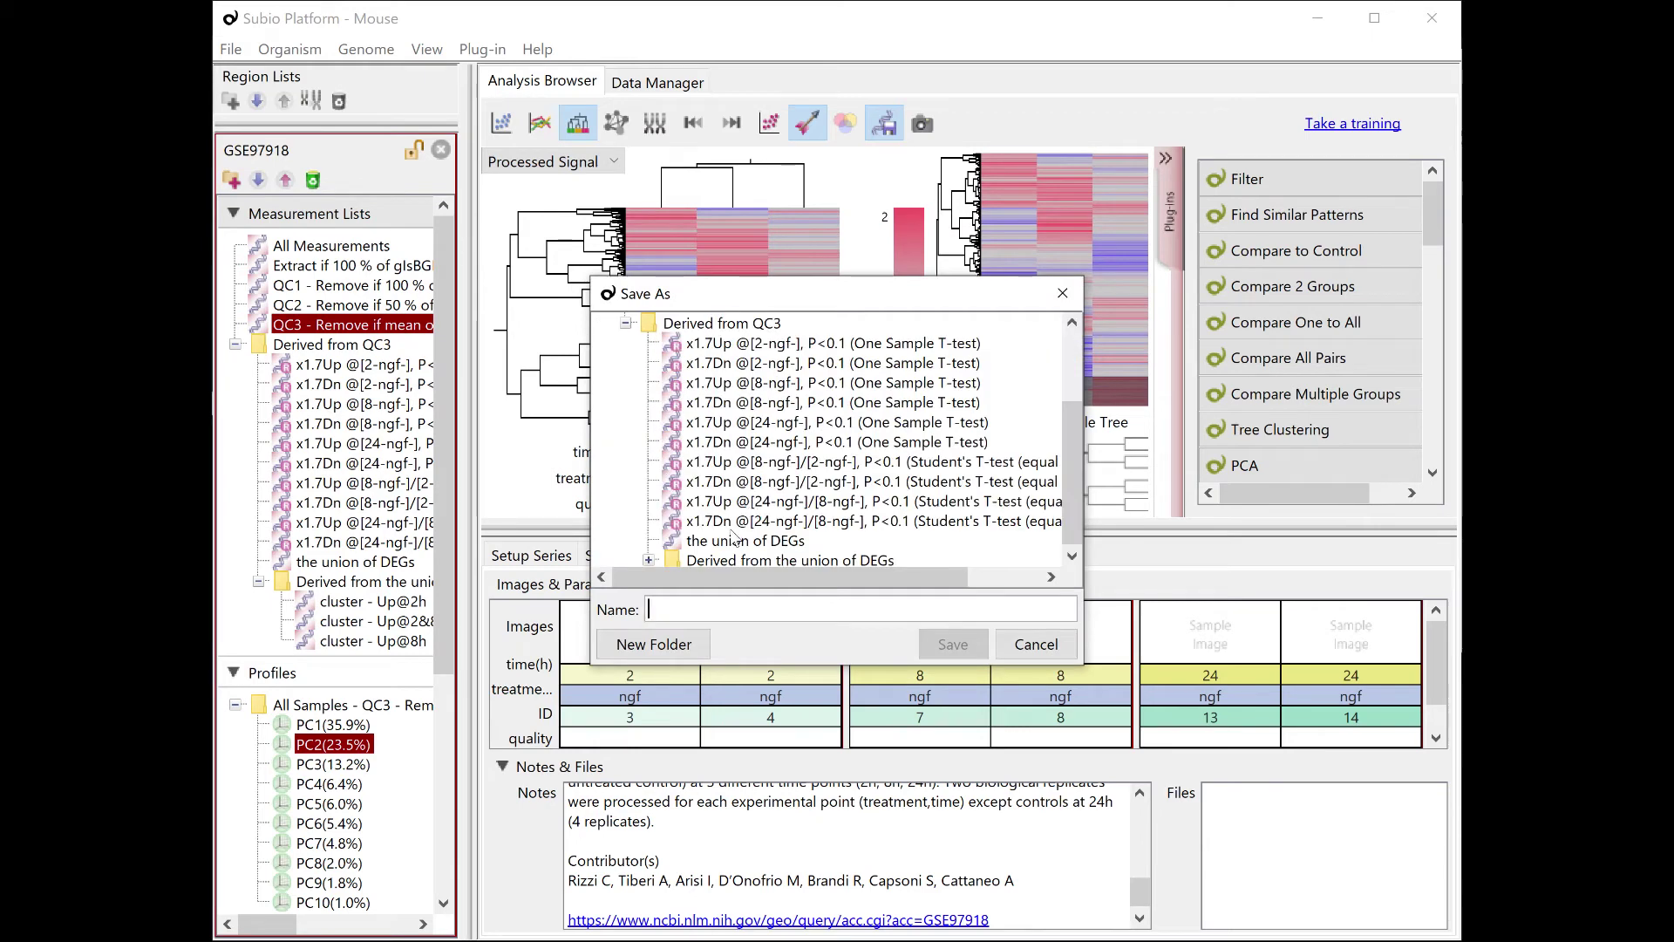
pyautogui.click(648, 560)
pyautogui.click(741, 558)
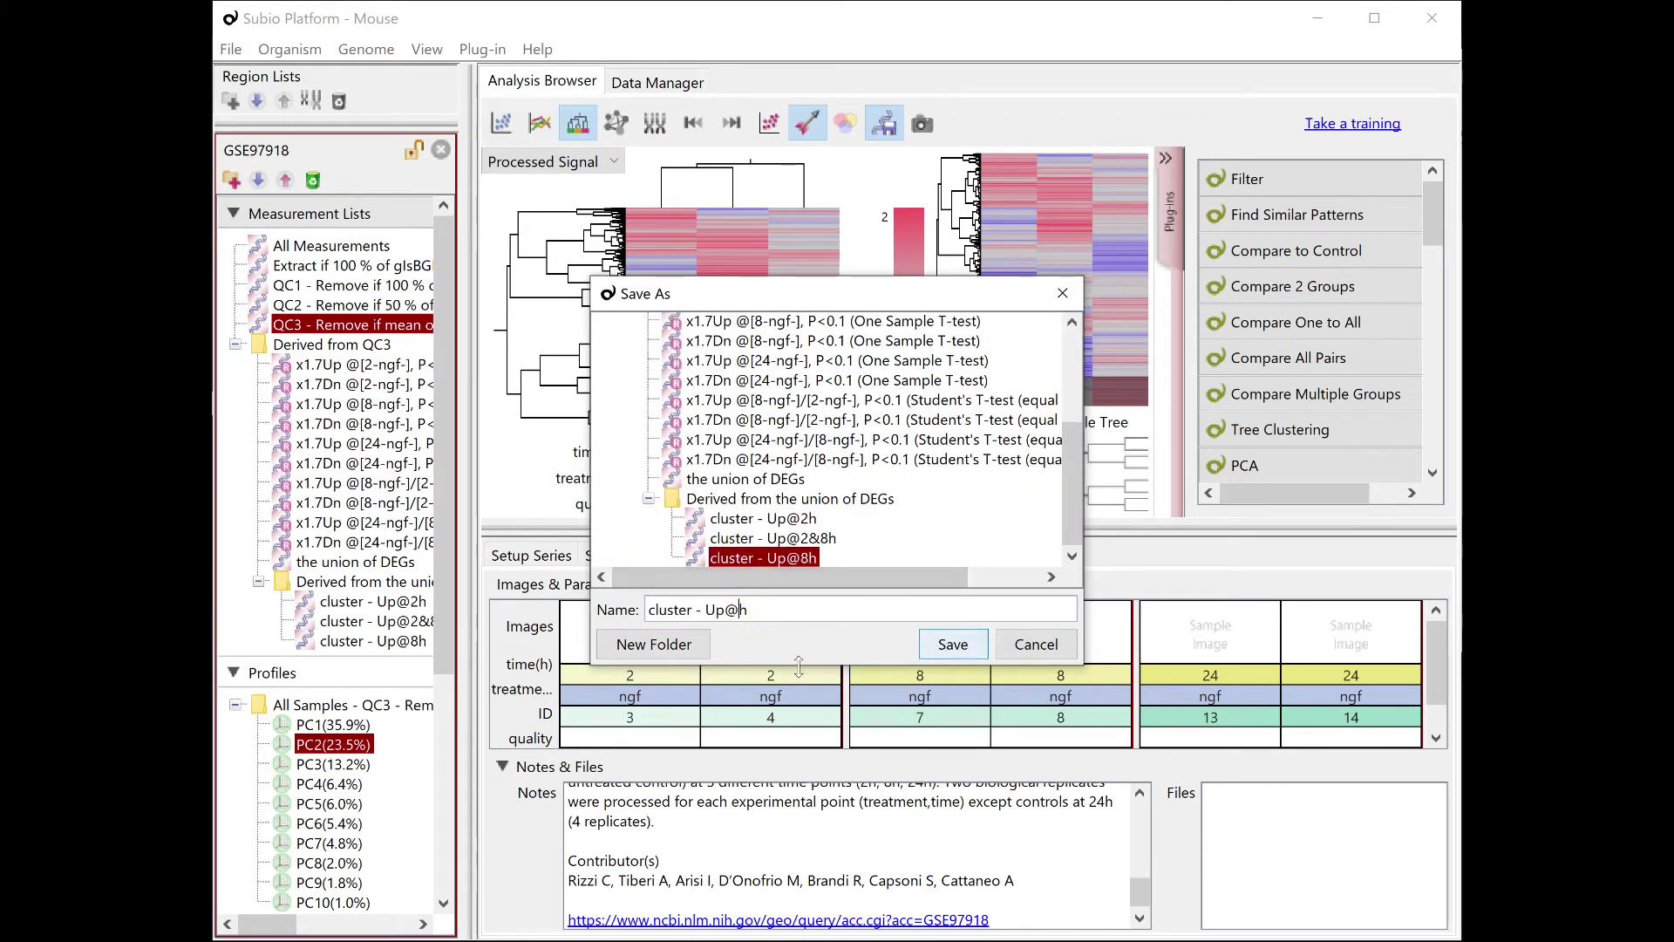
pyautogui.press('Return')
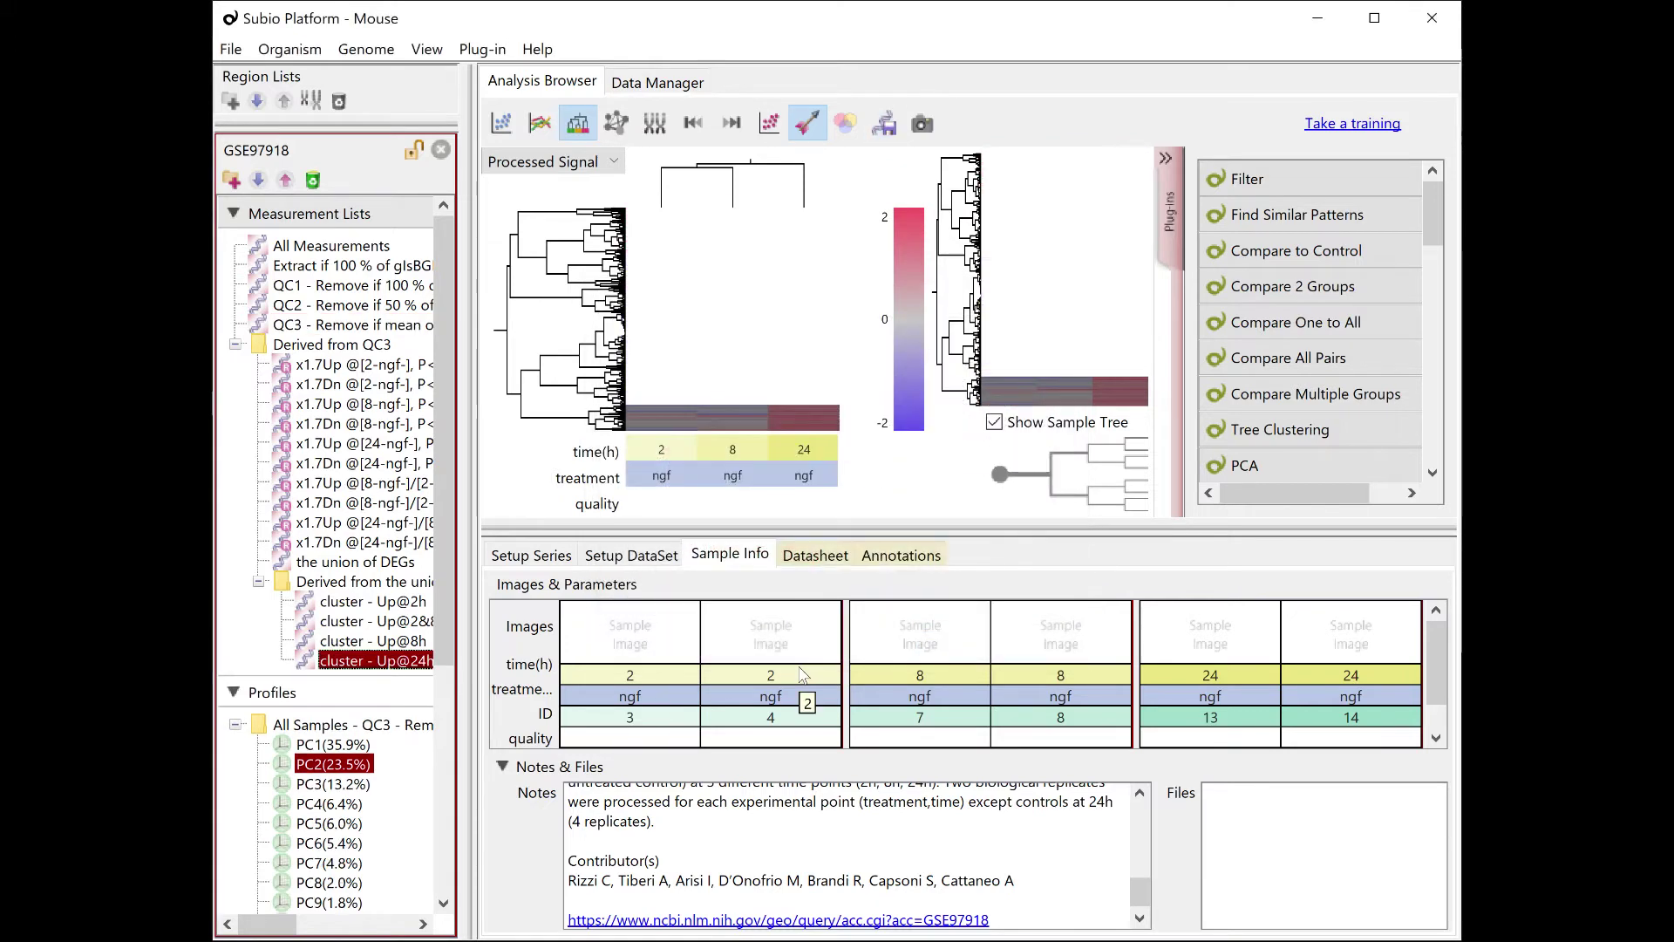
# View line graphs for Up@2h, Up@2&8h, Up@8h and Up@24h, then open the gene annotation table.
pyautogui.click(540, 128)
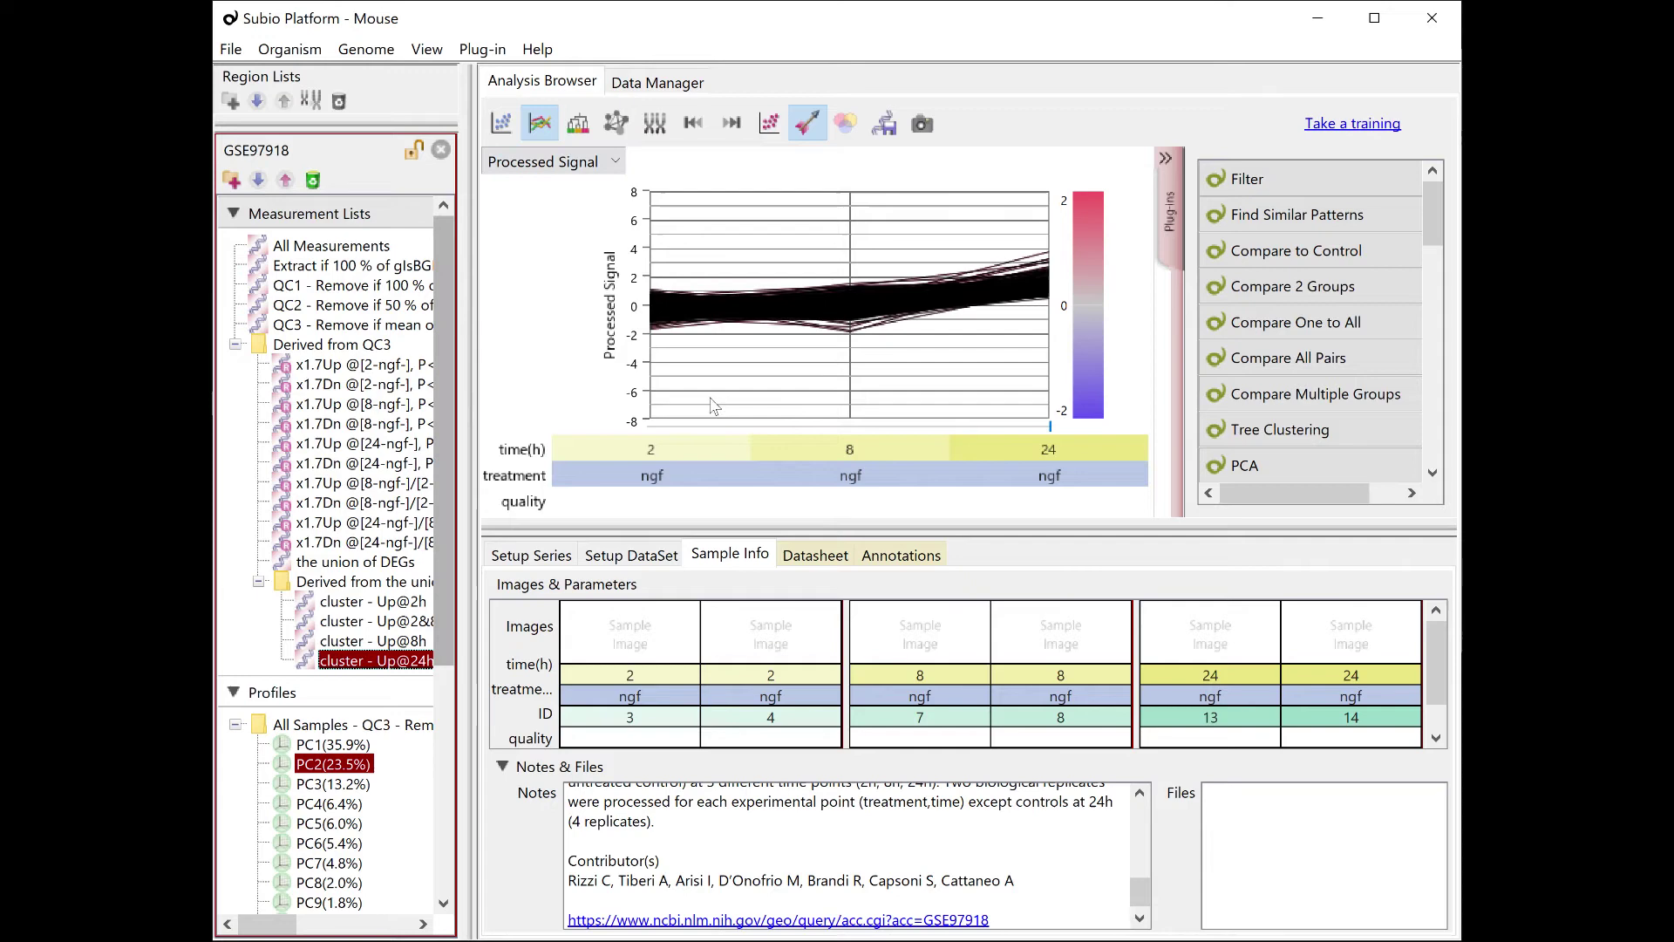
pyautogui.click(373, 601)
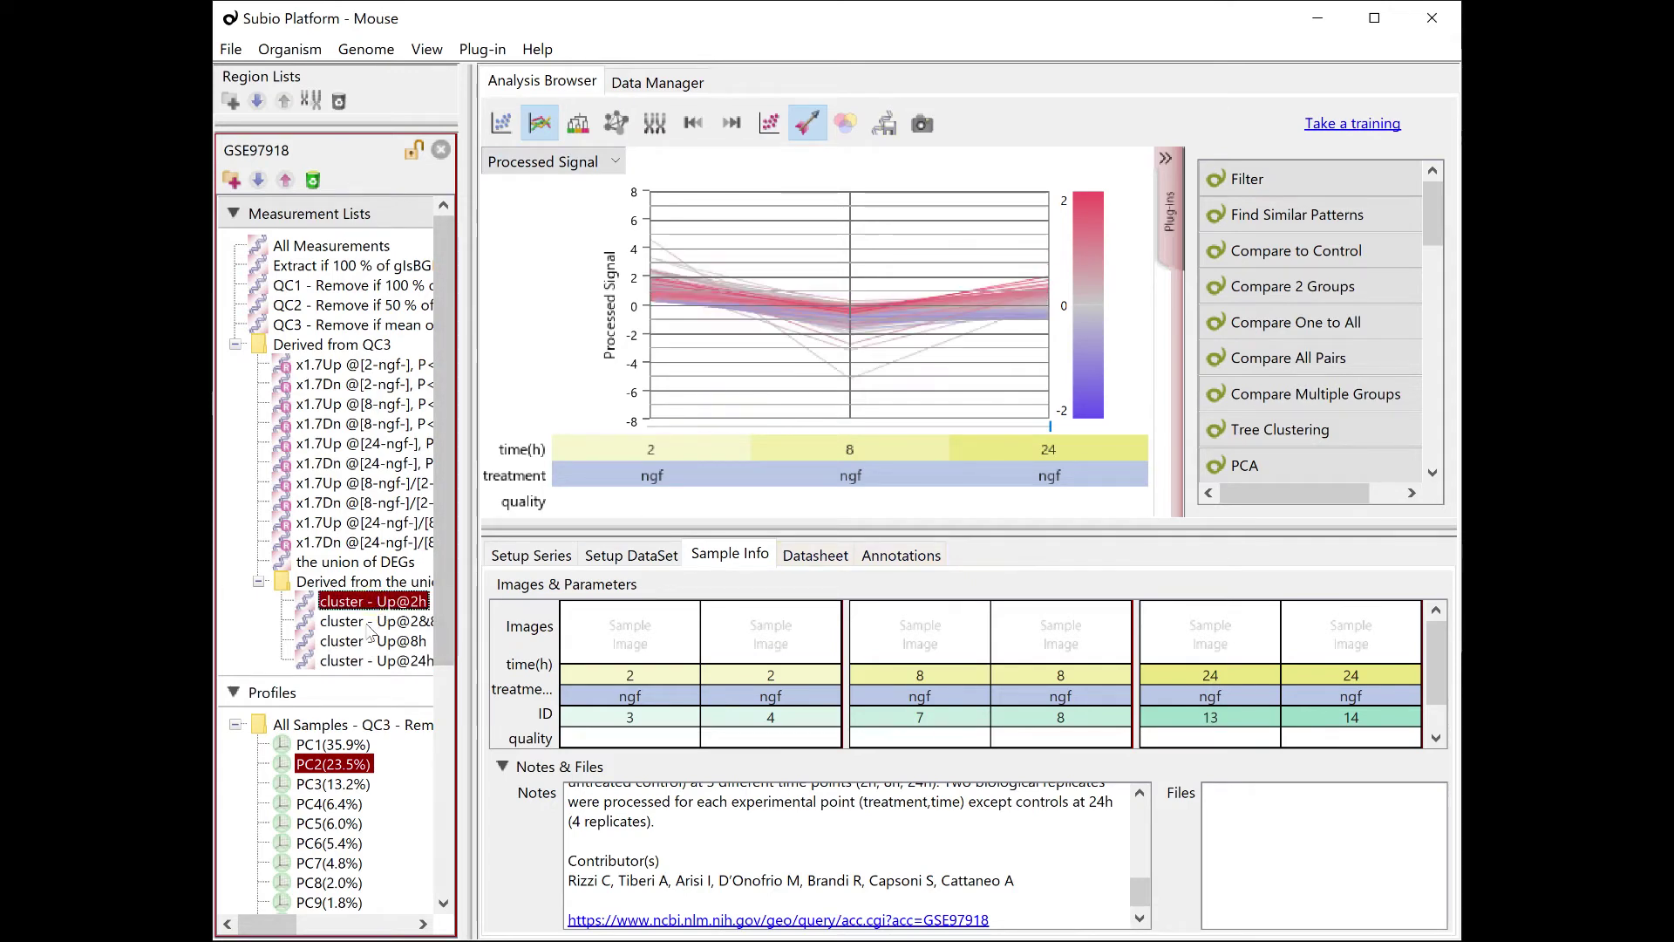
pyautogui.click(366, 622)
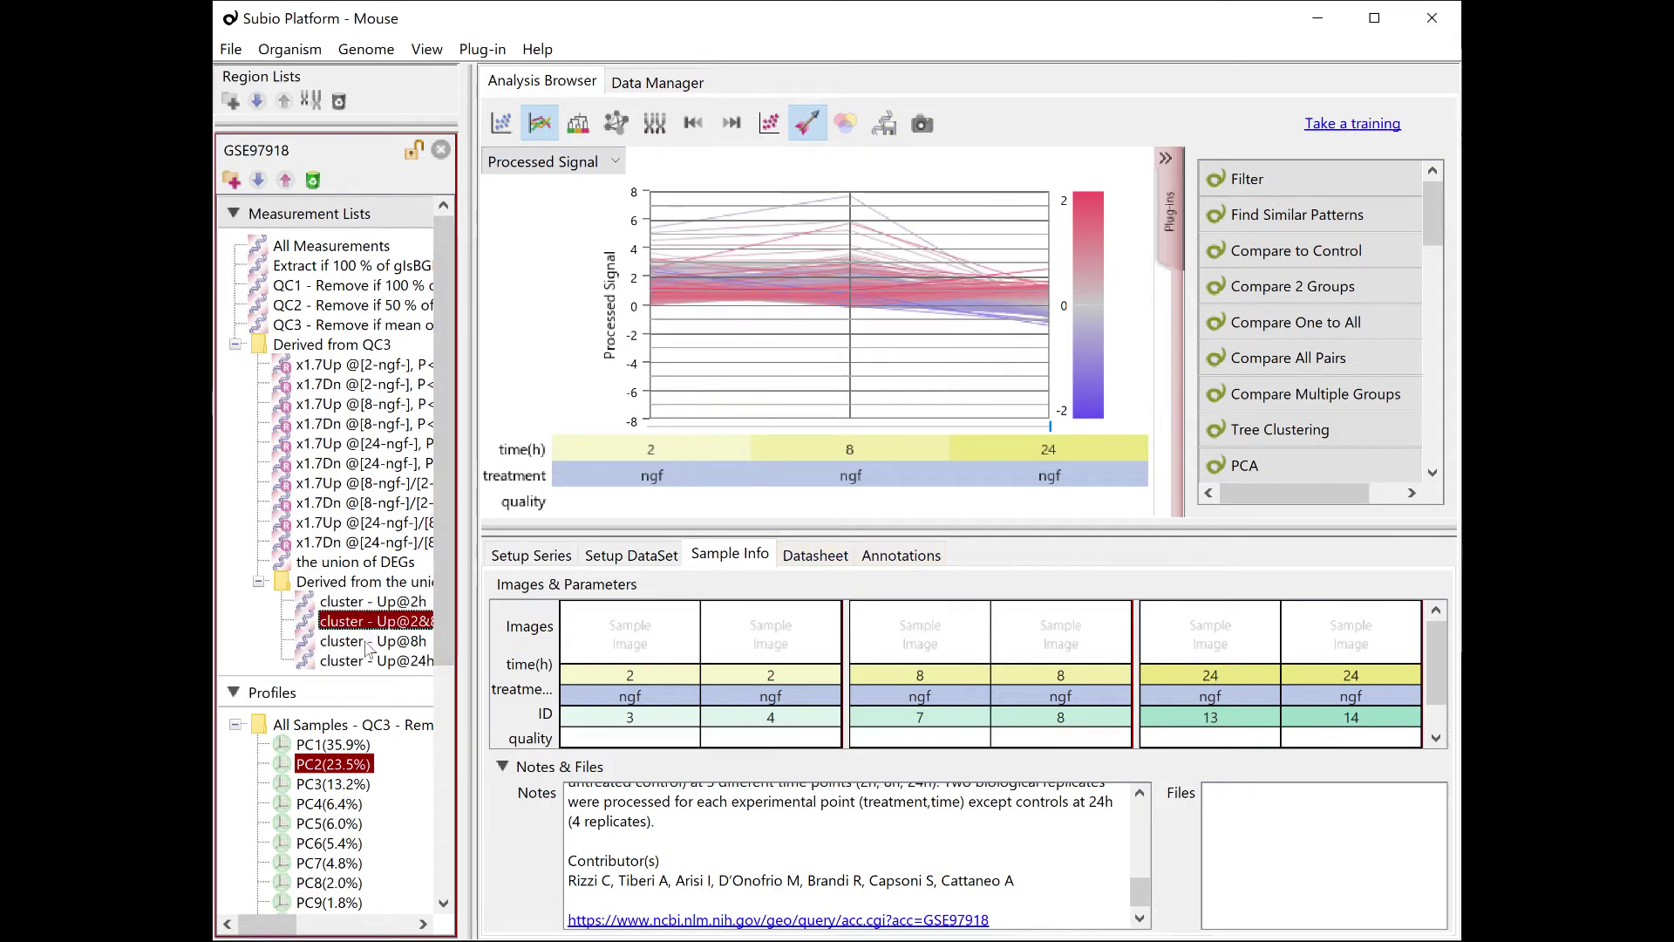
pyautogui.click(367, 643)
pyautogui.click(367, 661)
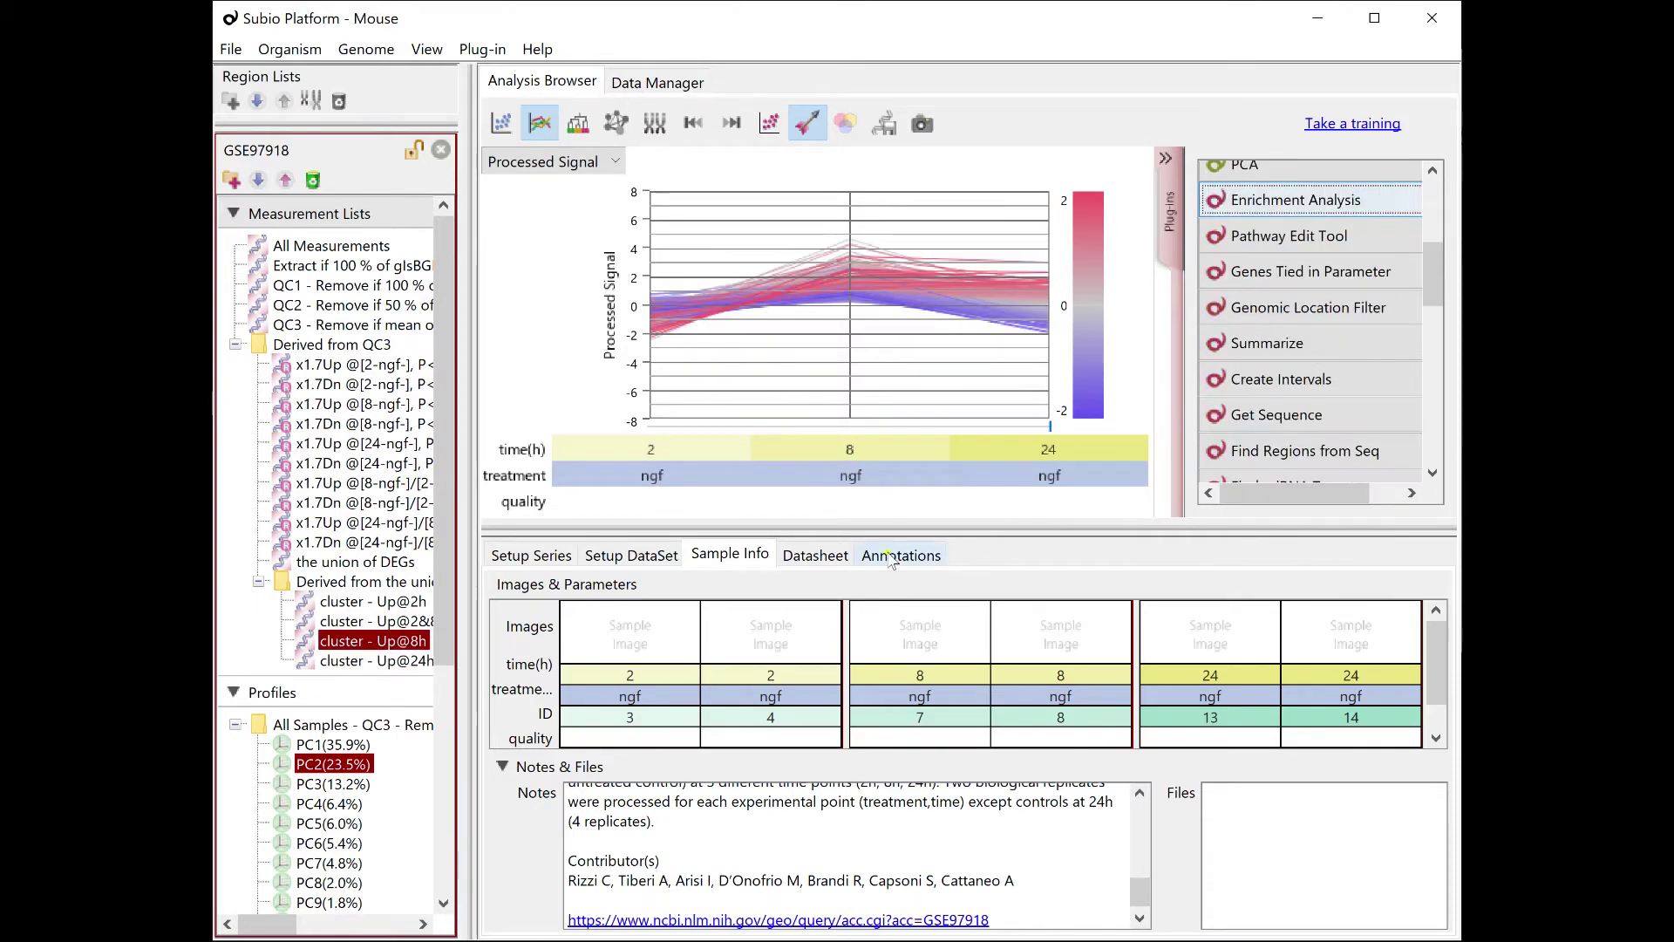
pyautogui.click(891, 557)
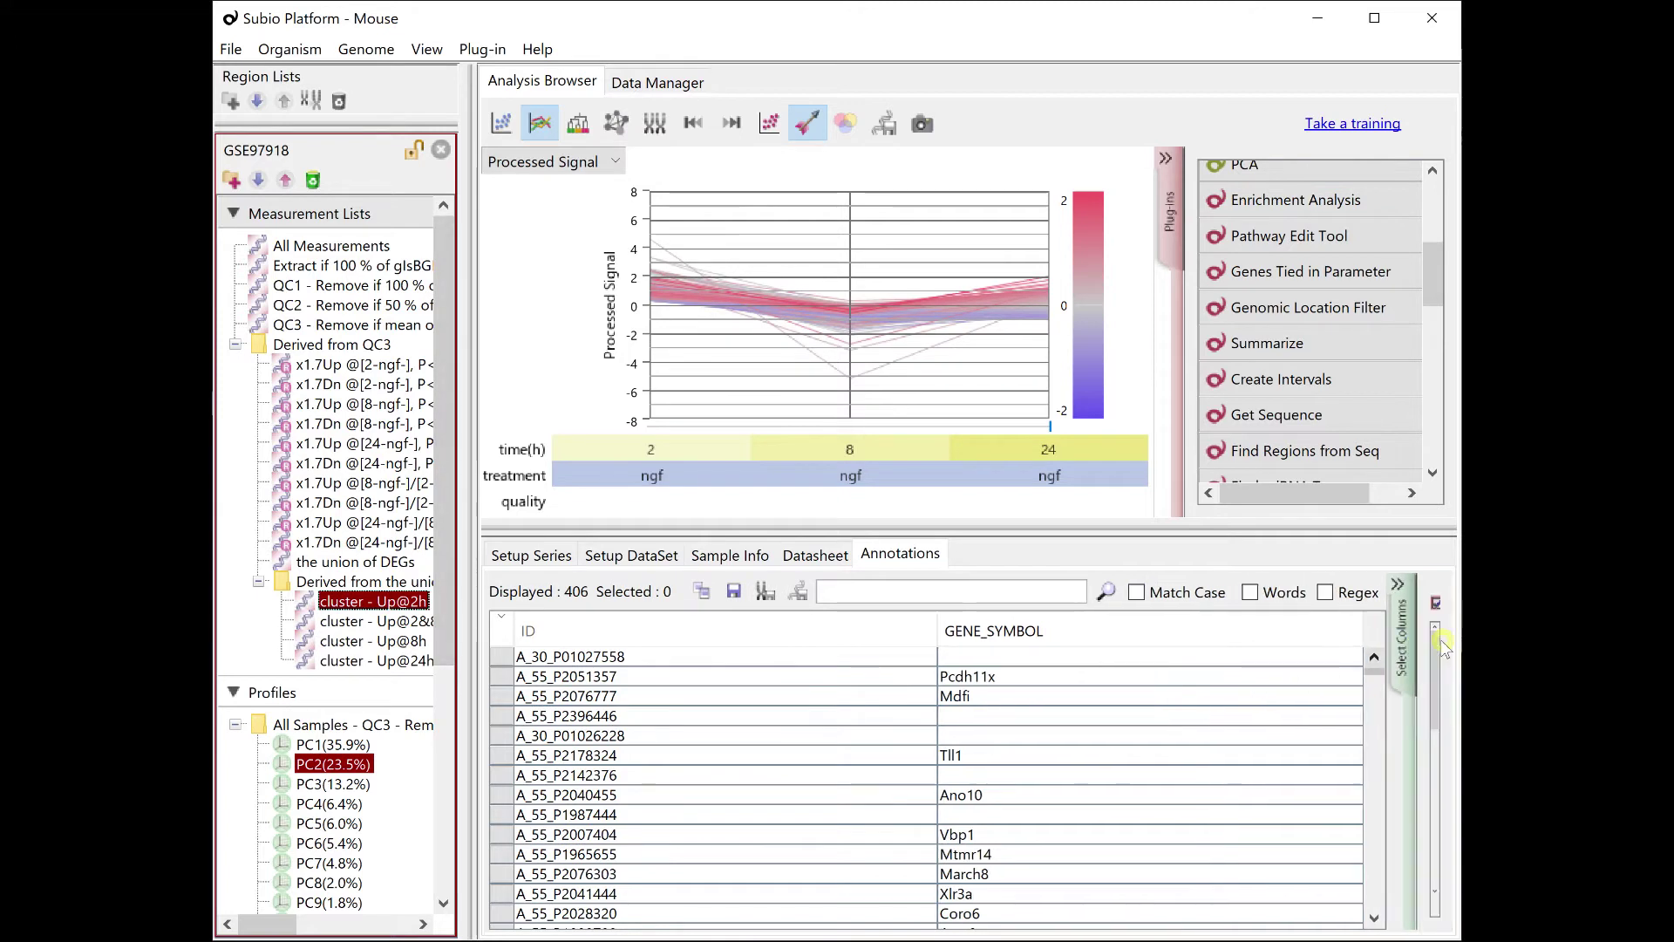
# Add a GO_ID column beside the gene symbols for the 406 cluster - Up@2h genes and widen it.
pyautogui.click(1439, 640)
pyautogui.moveTo(1421, 688); pyautogui.dragTo(1430, 828)
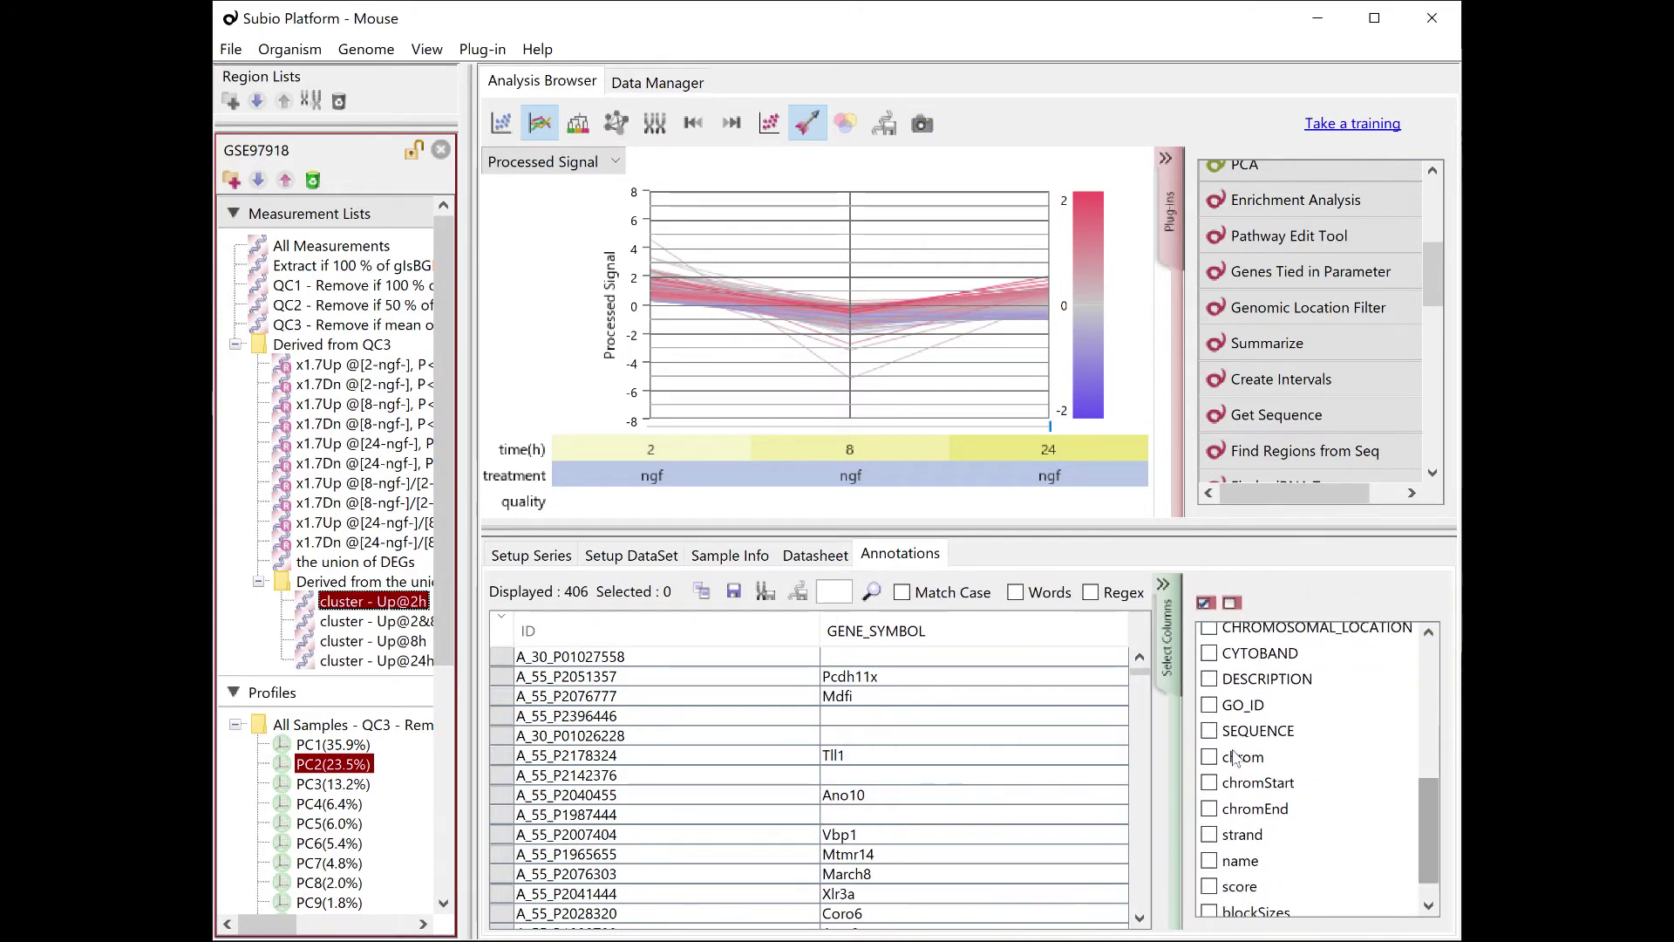
pyautogui.click(1209, 707)
pyautogui.click(1164, 584)
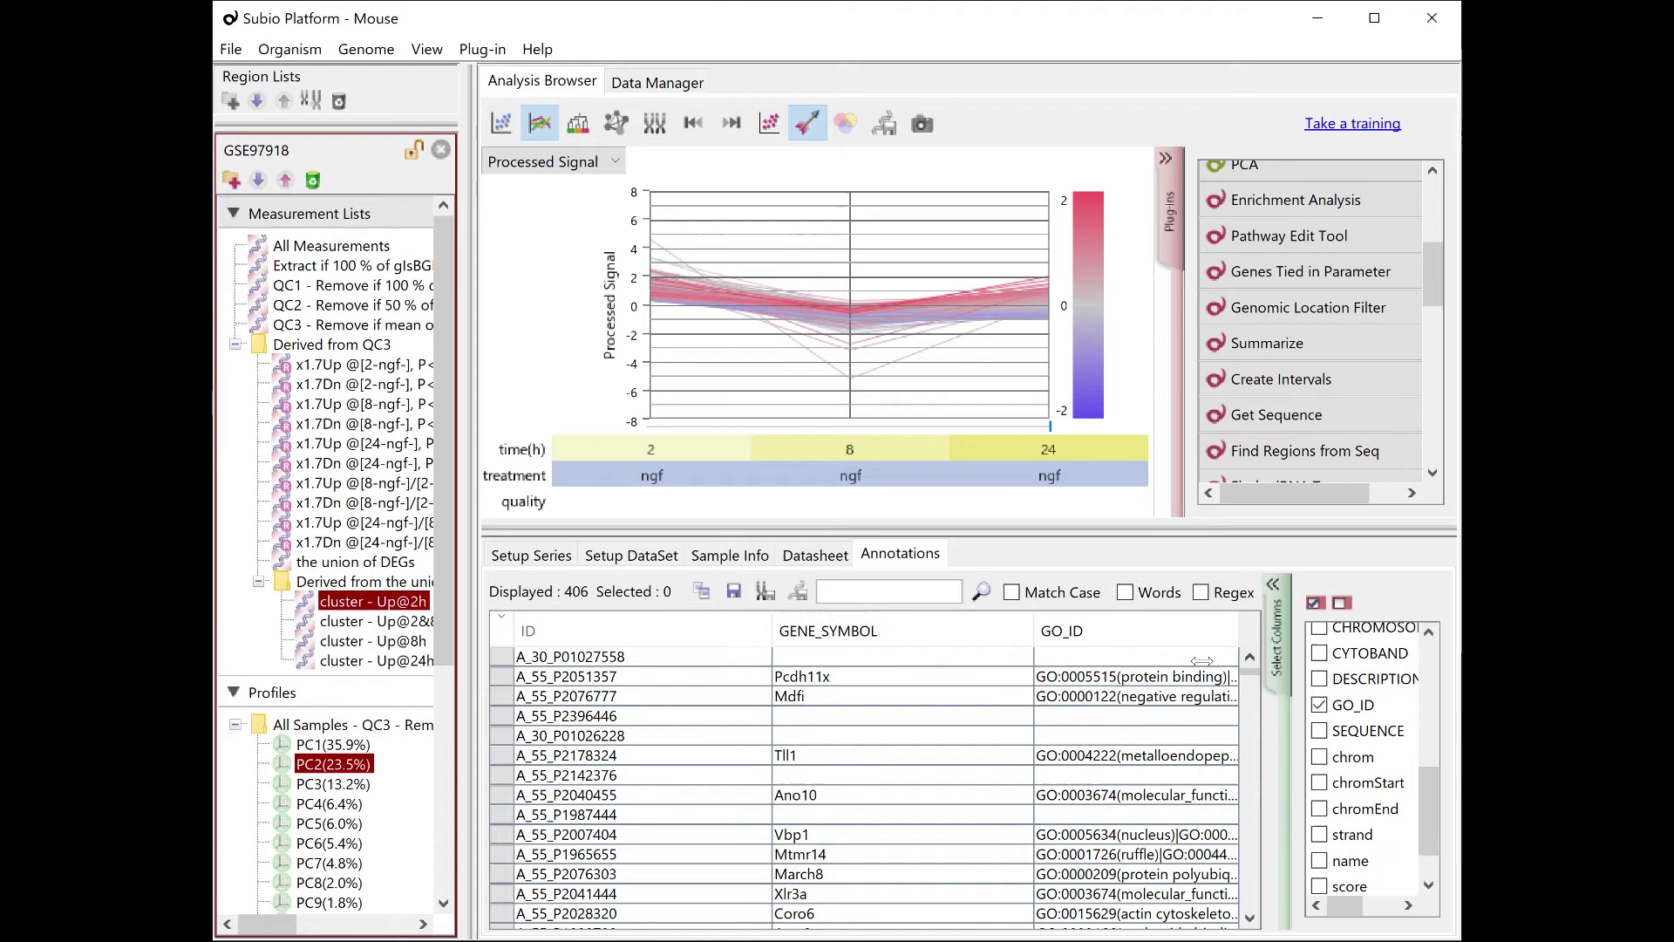
pyautogui.moveTo(1140, 630); pyautogui.dragTo(943, 630)
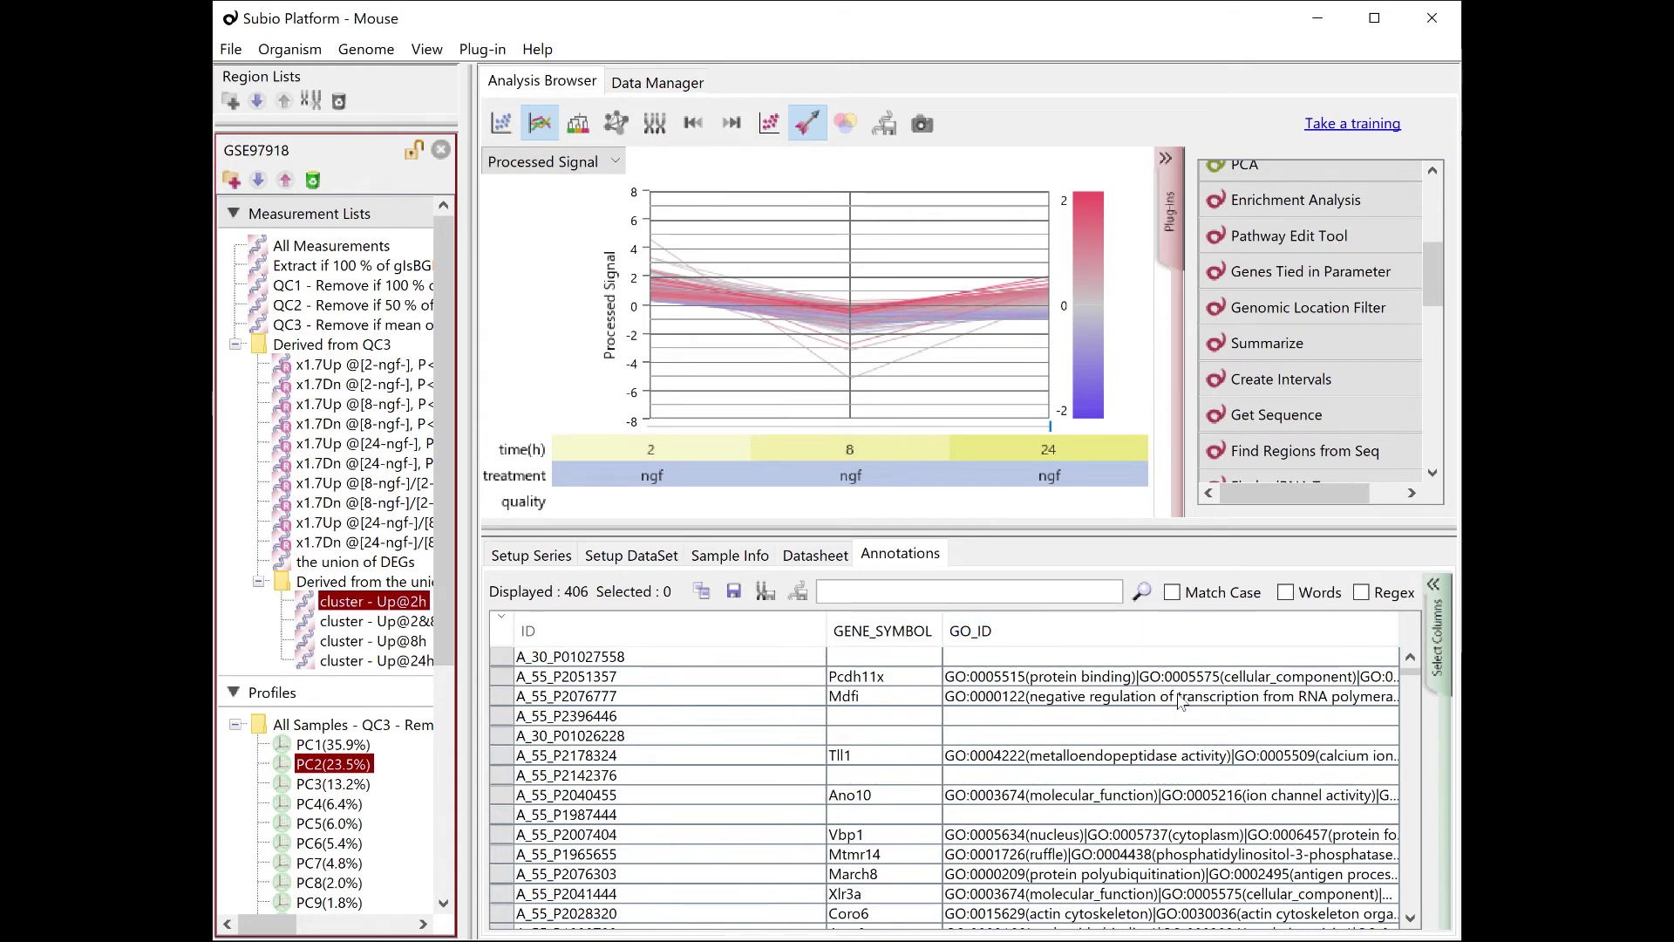
# Set up Enrichment Analysis on cluster - Up@2h, searching GO_ID, with the /// separator replaced by |.
pyautogui.doubleClick(1285, 200)
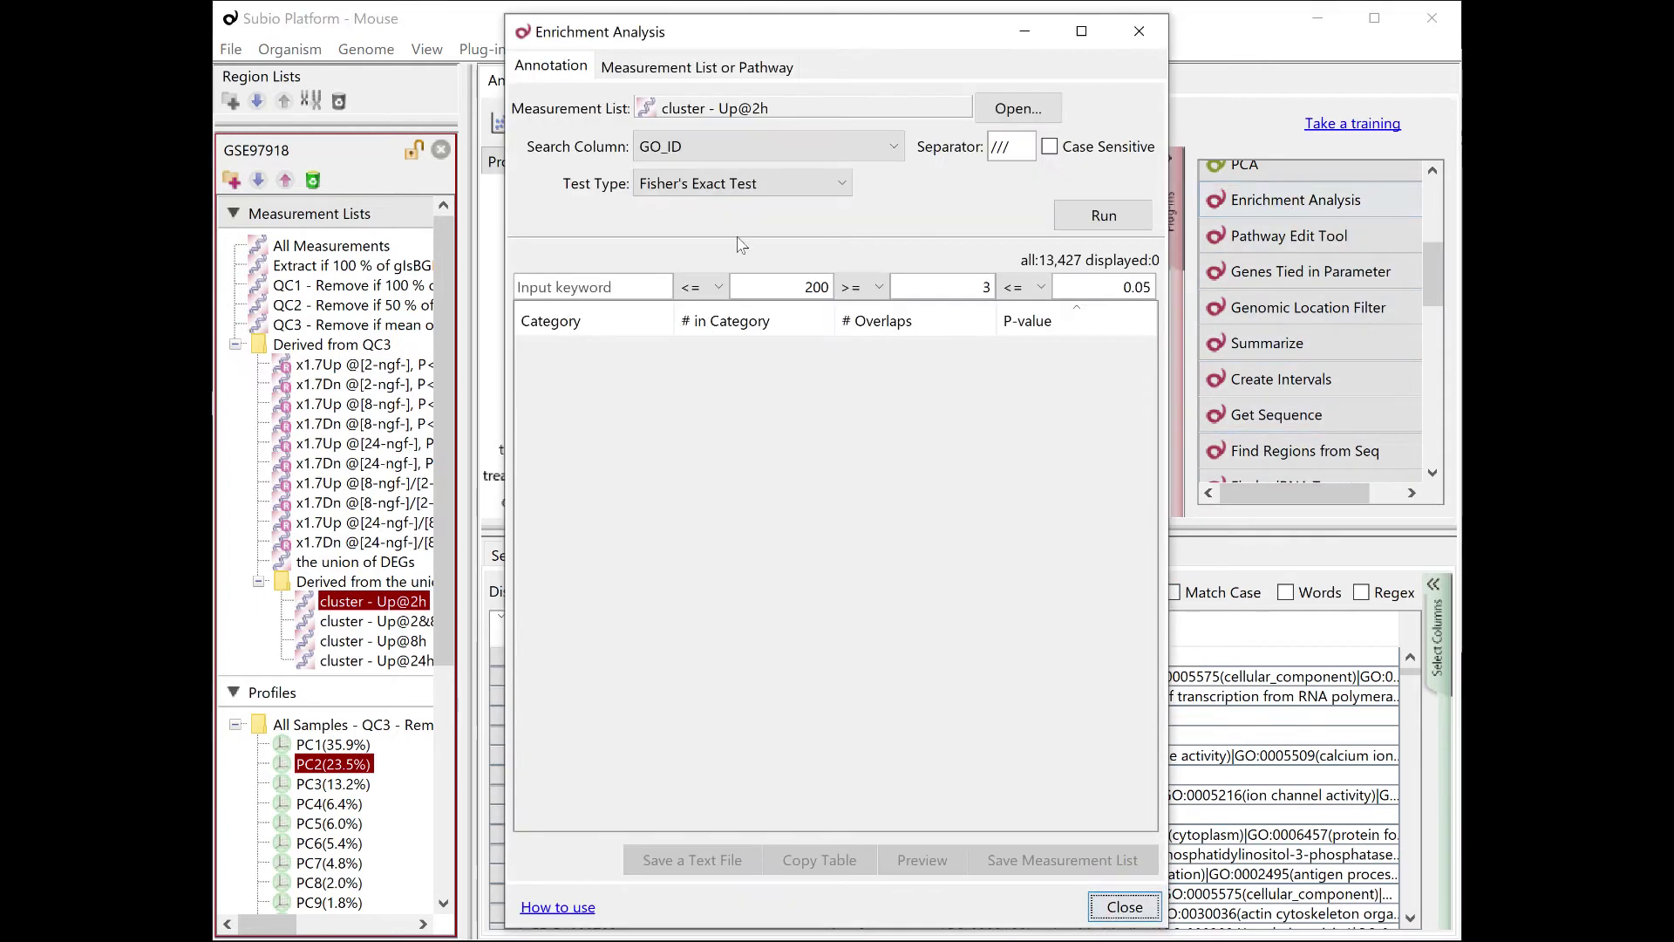
pyautogui.moveTo(328, 600); pyautogui.dragTo(804, 122)
pyautogui.click(782, 146)
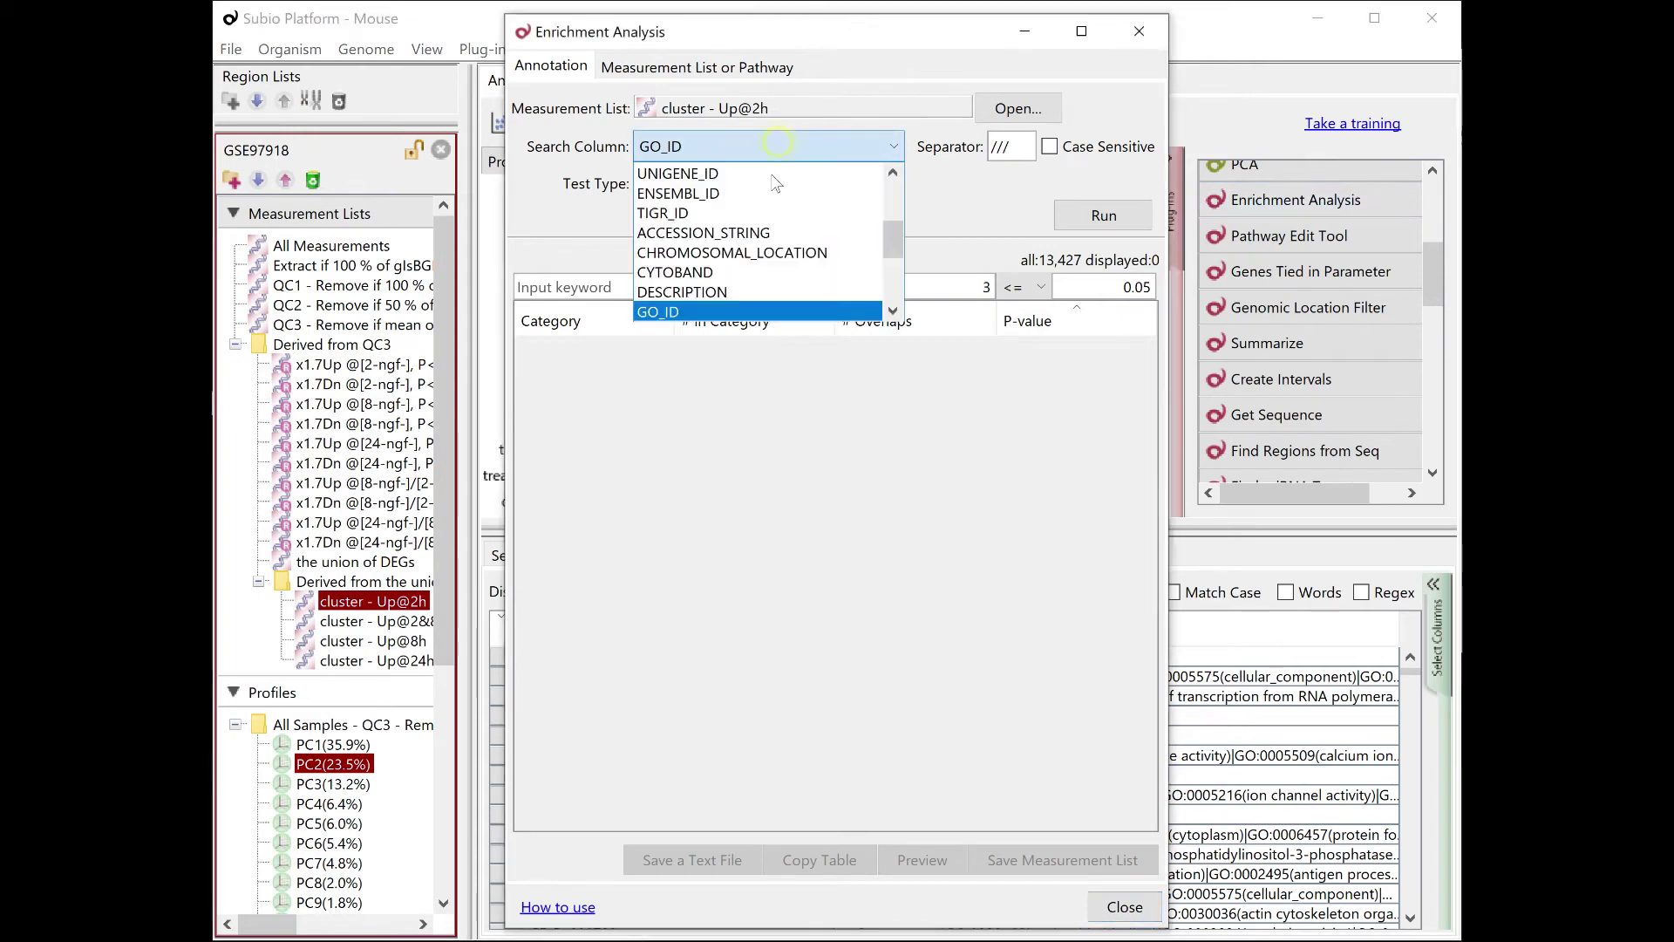
pyautogui.click(763, 312)
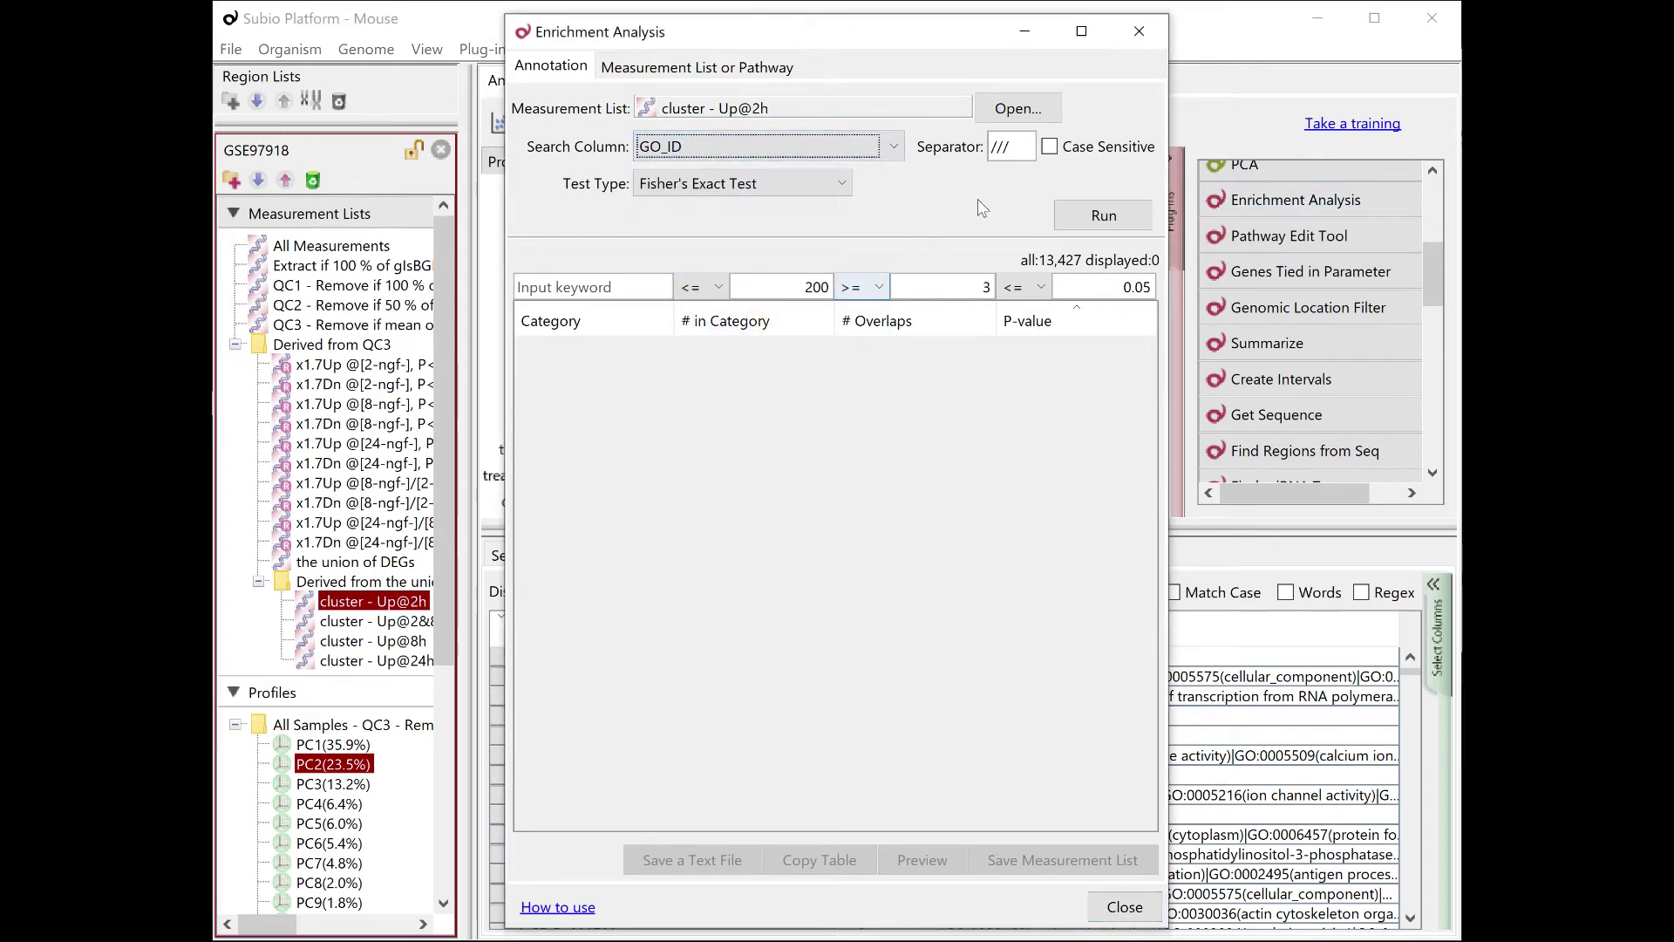
pyautogui.moveTo(1005, 146); pyautogui.dragTo(960, 154)
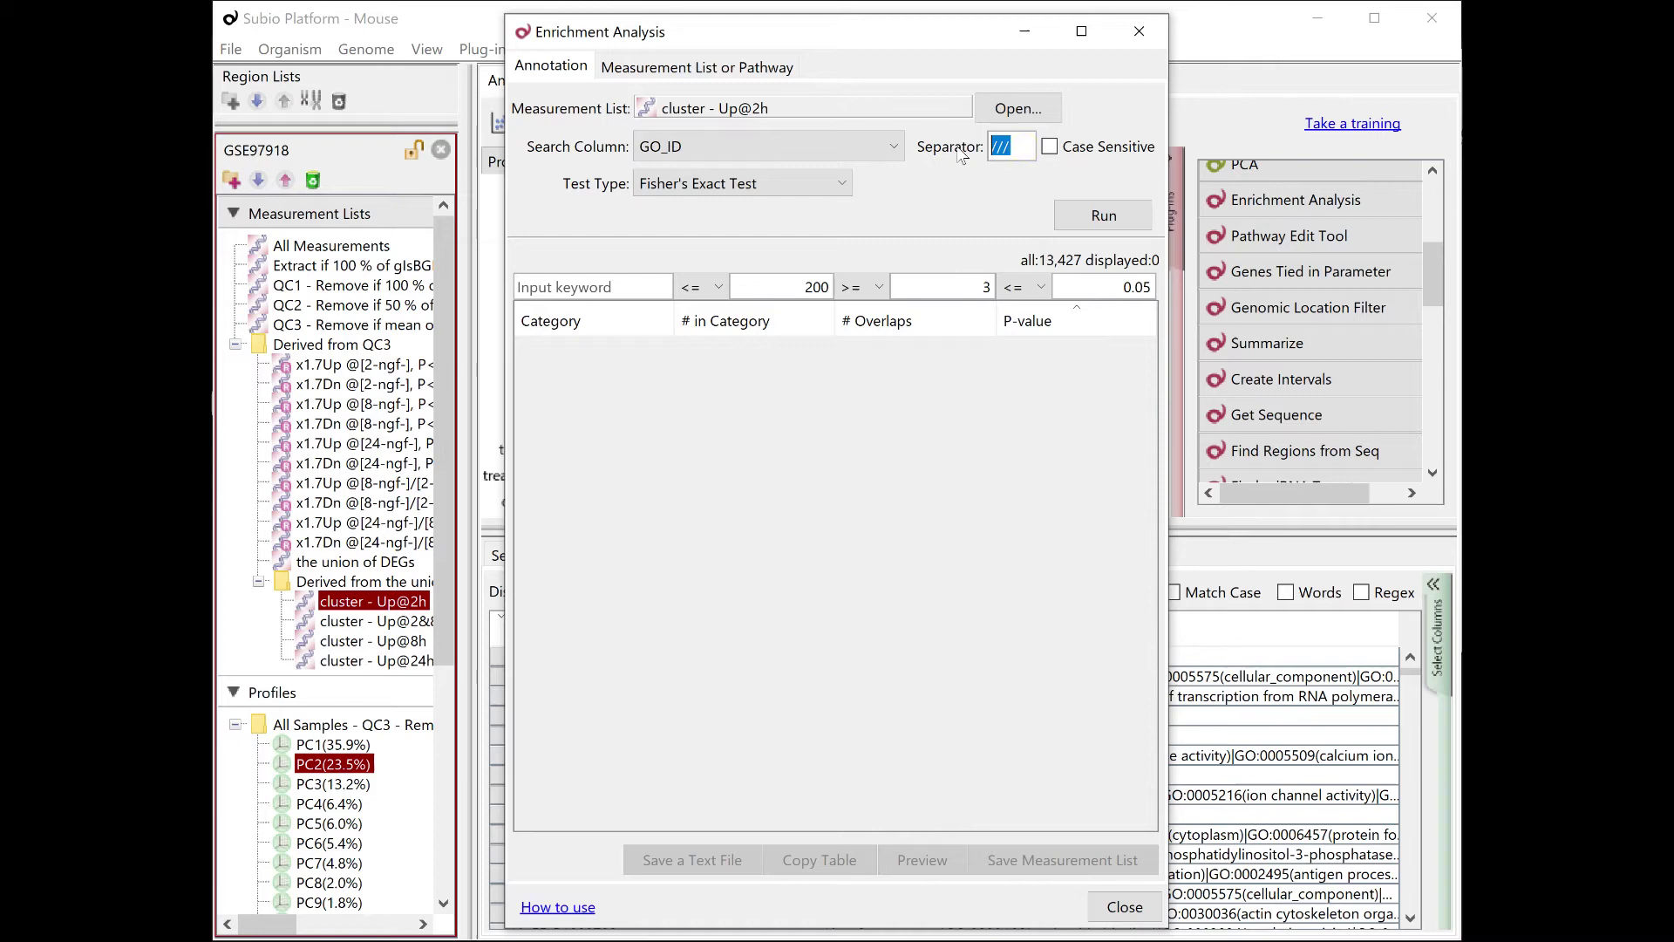
# Run the enrichment and widen Category to read 19 GO terms, led by lipid storage (P 0.0005).
pyautogui.click(1106, 215)
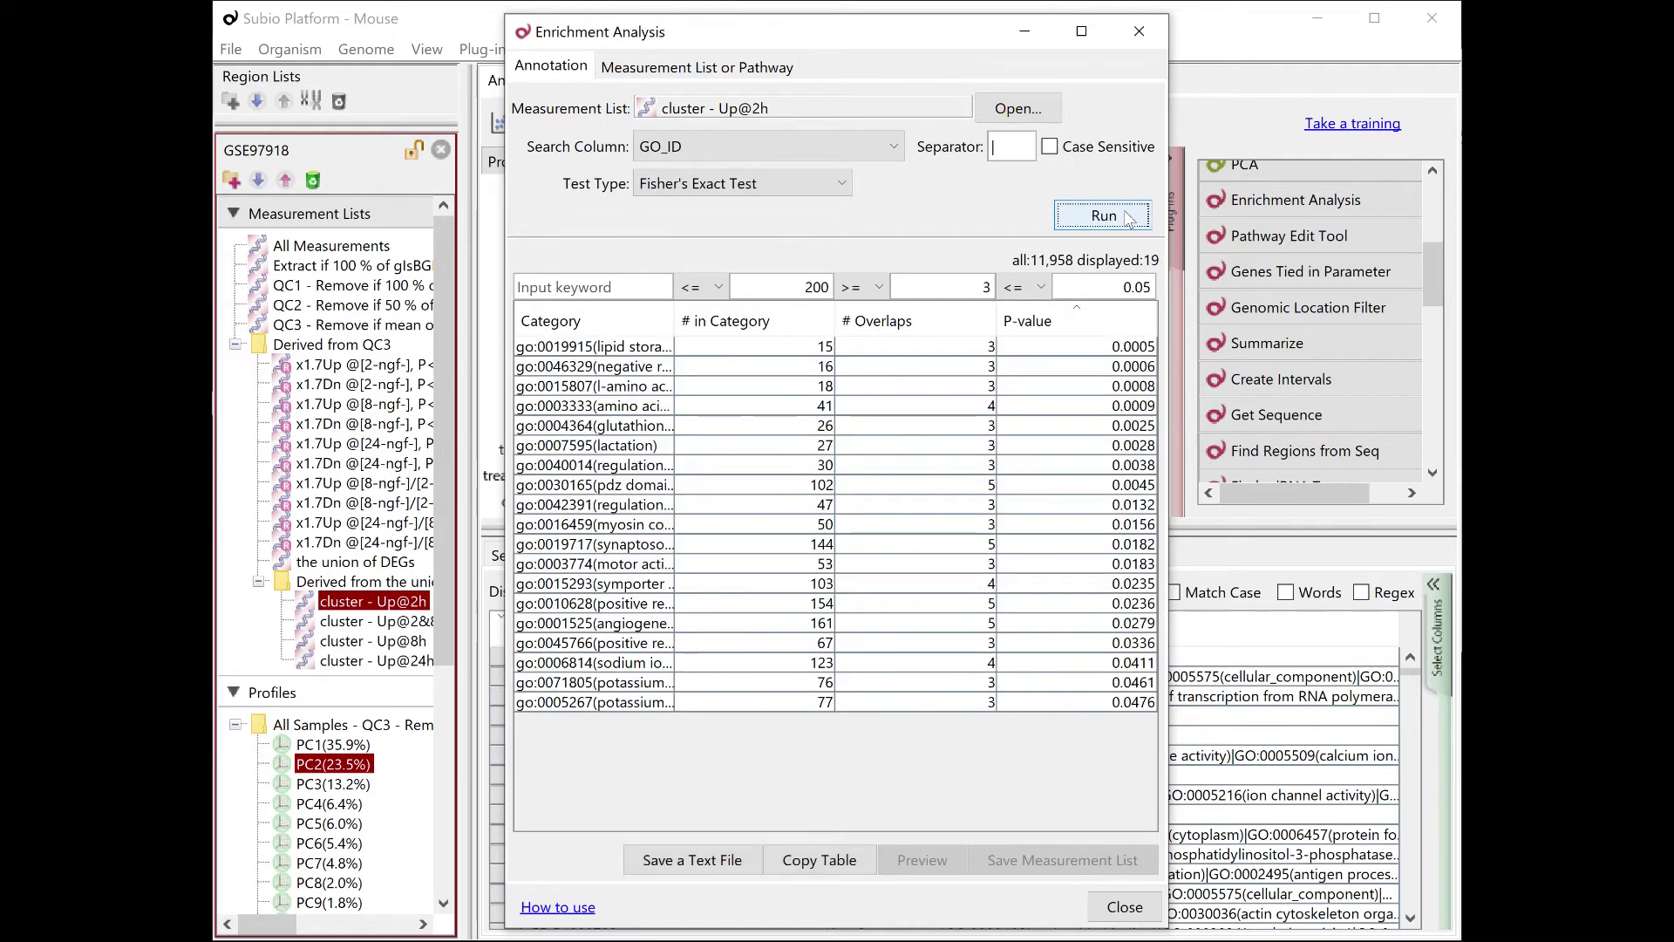
pyautogui.moveTo(674, 321); pyautogui.dragTo(837, 321)
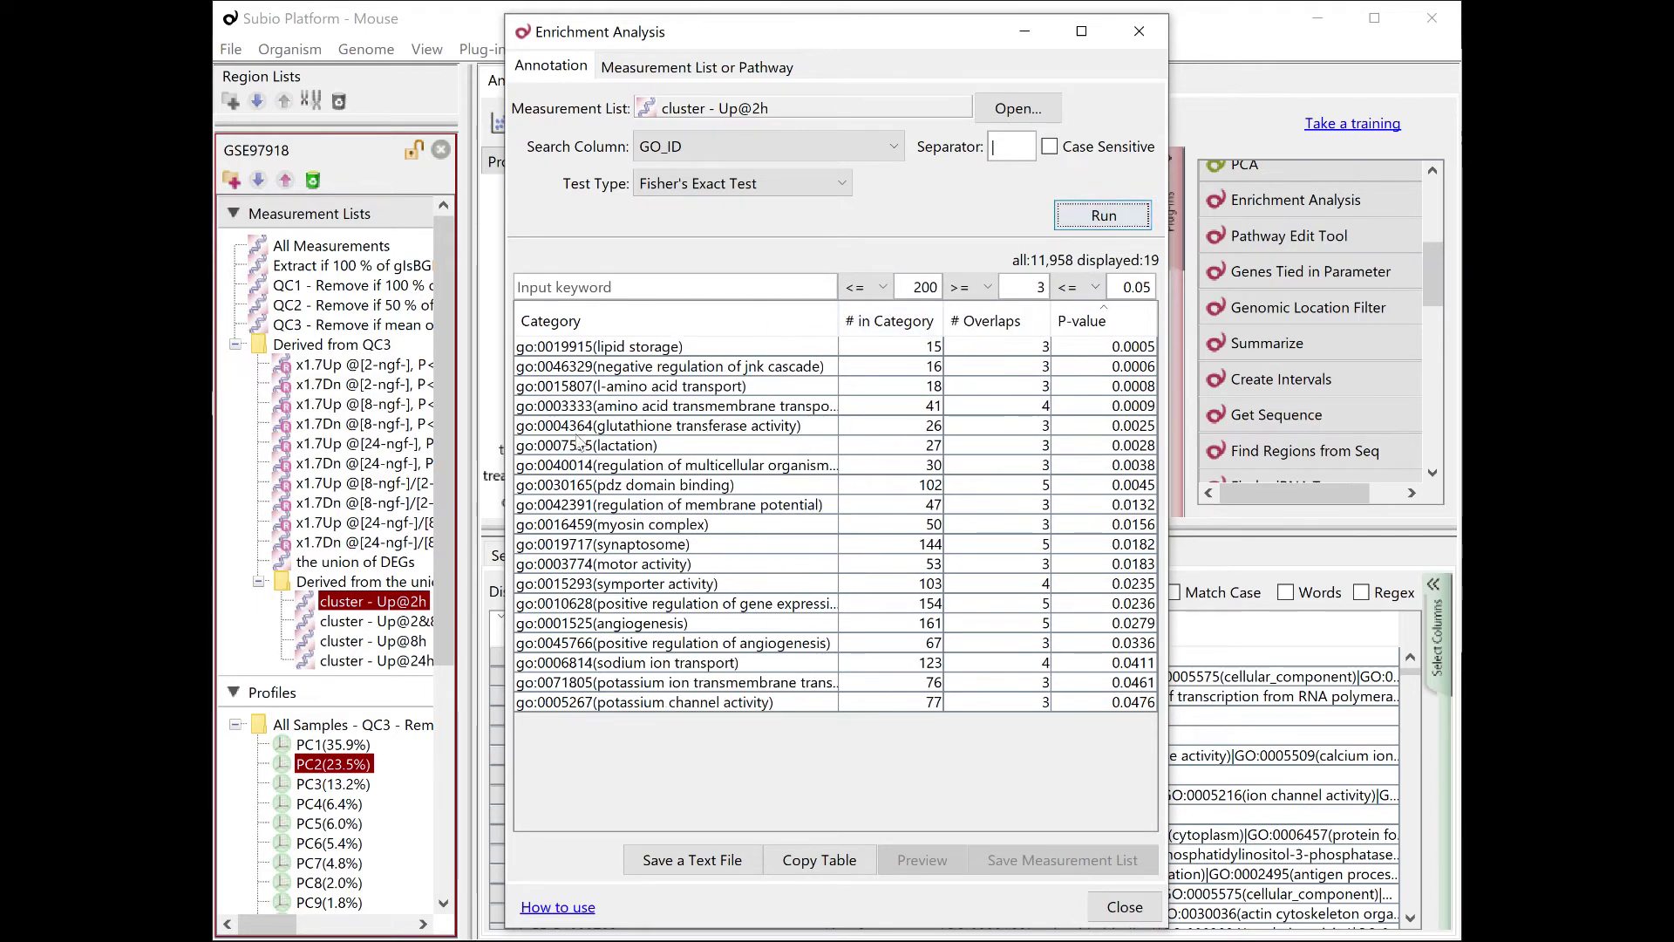
# Run enrichment on cluster - Up@2&8h and read its 62 GO categories, led by regulation of S phase.
pyautogui.click(392, 622)
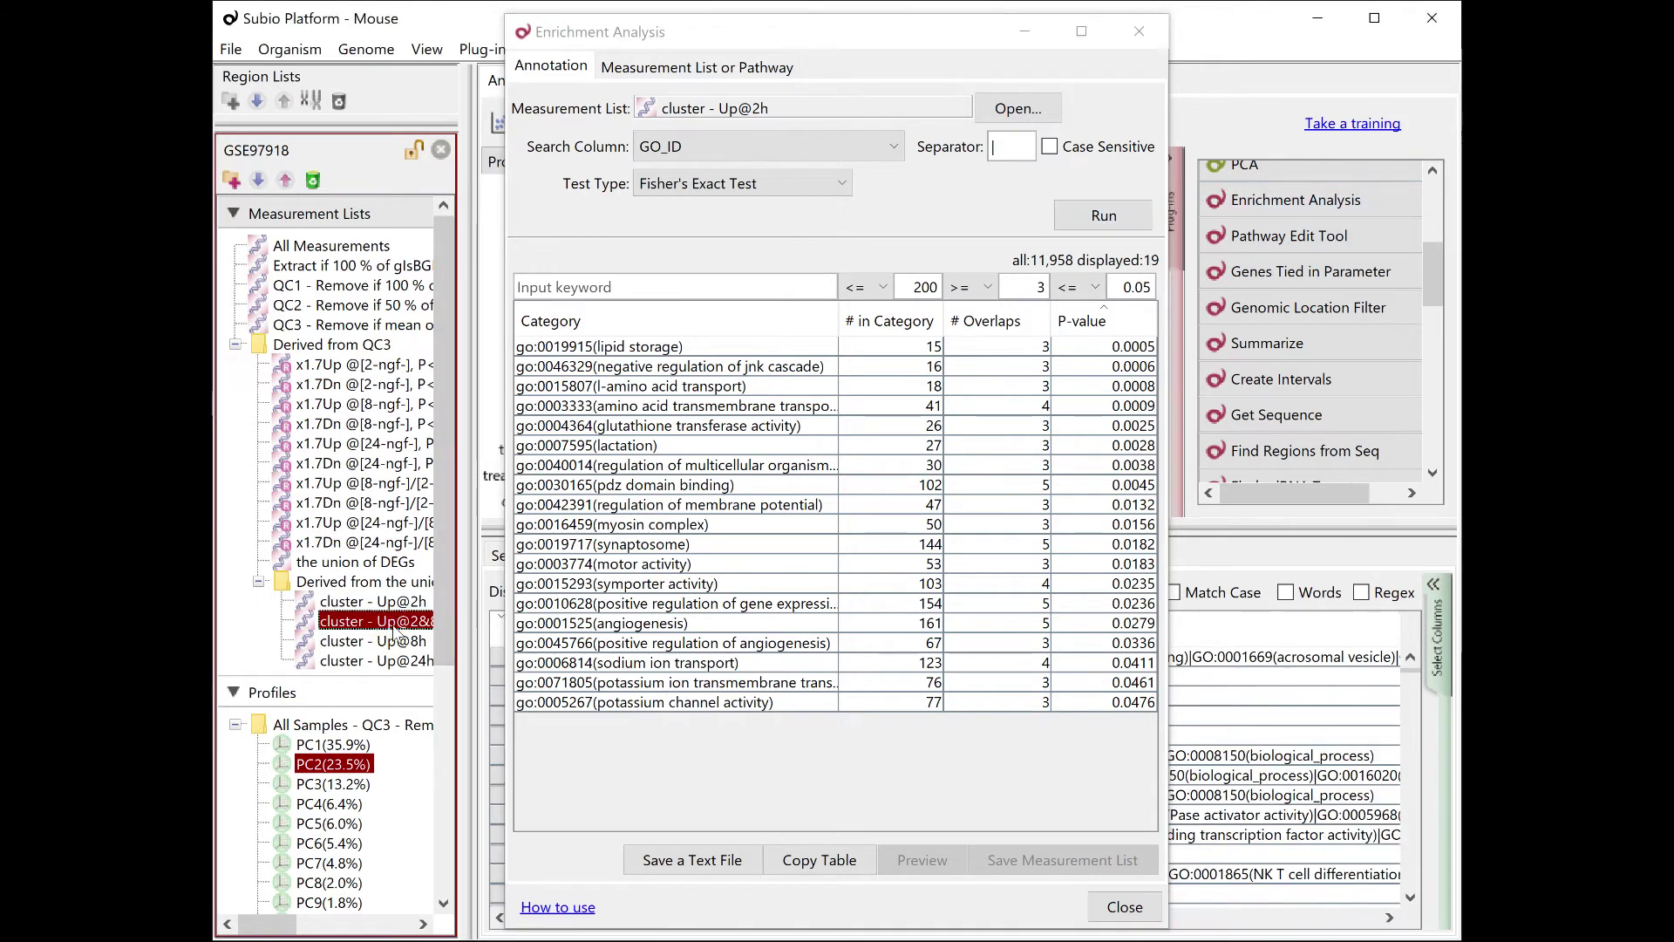
pyautogui.moveTo(392, 630); pyautogui.dragTo(797, 113)
pyautogui.click(1103, 218)
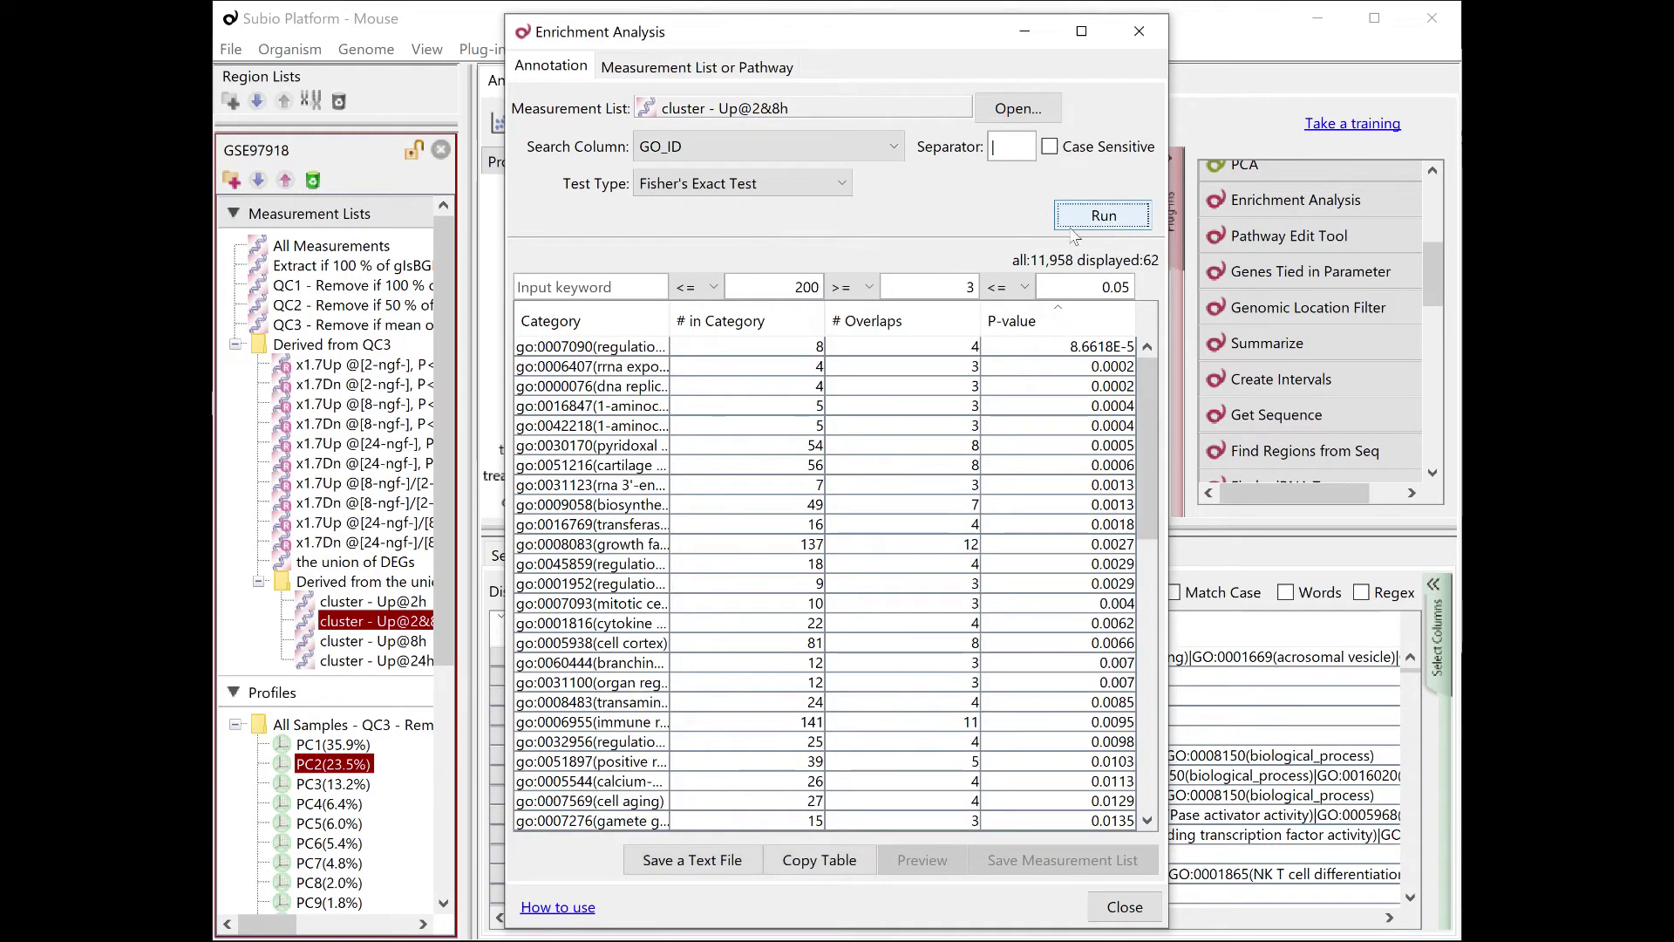
pyautogui.moveTo(671, 321); pyautogui.dragTo(889, 335)
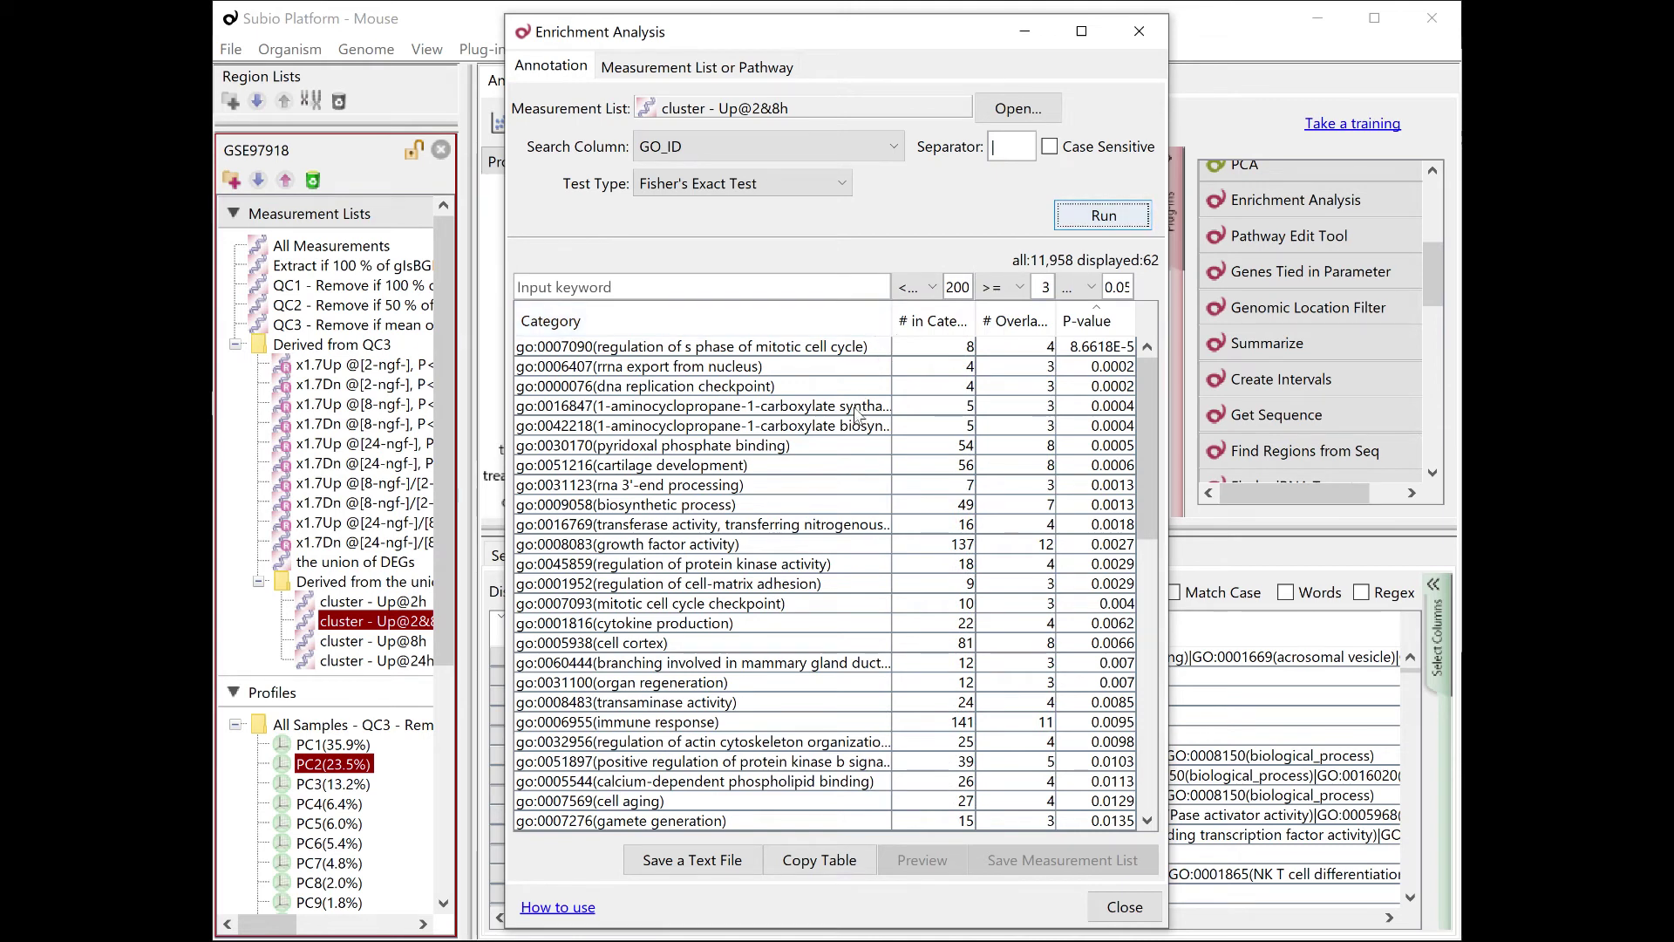
# Enrich cluster - Up@8h (41 categories, led by melanocyte differentiation), then load cluster - Up@24h.
pyautogui.click(373, 640)
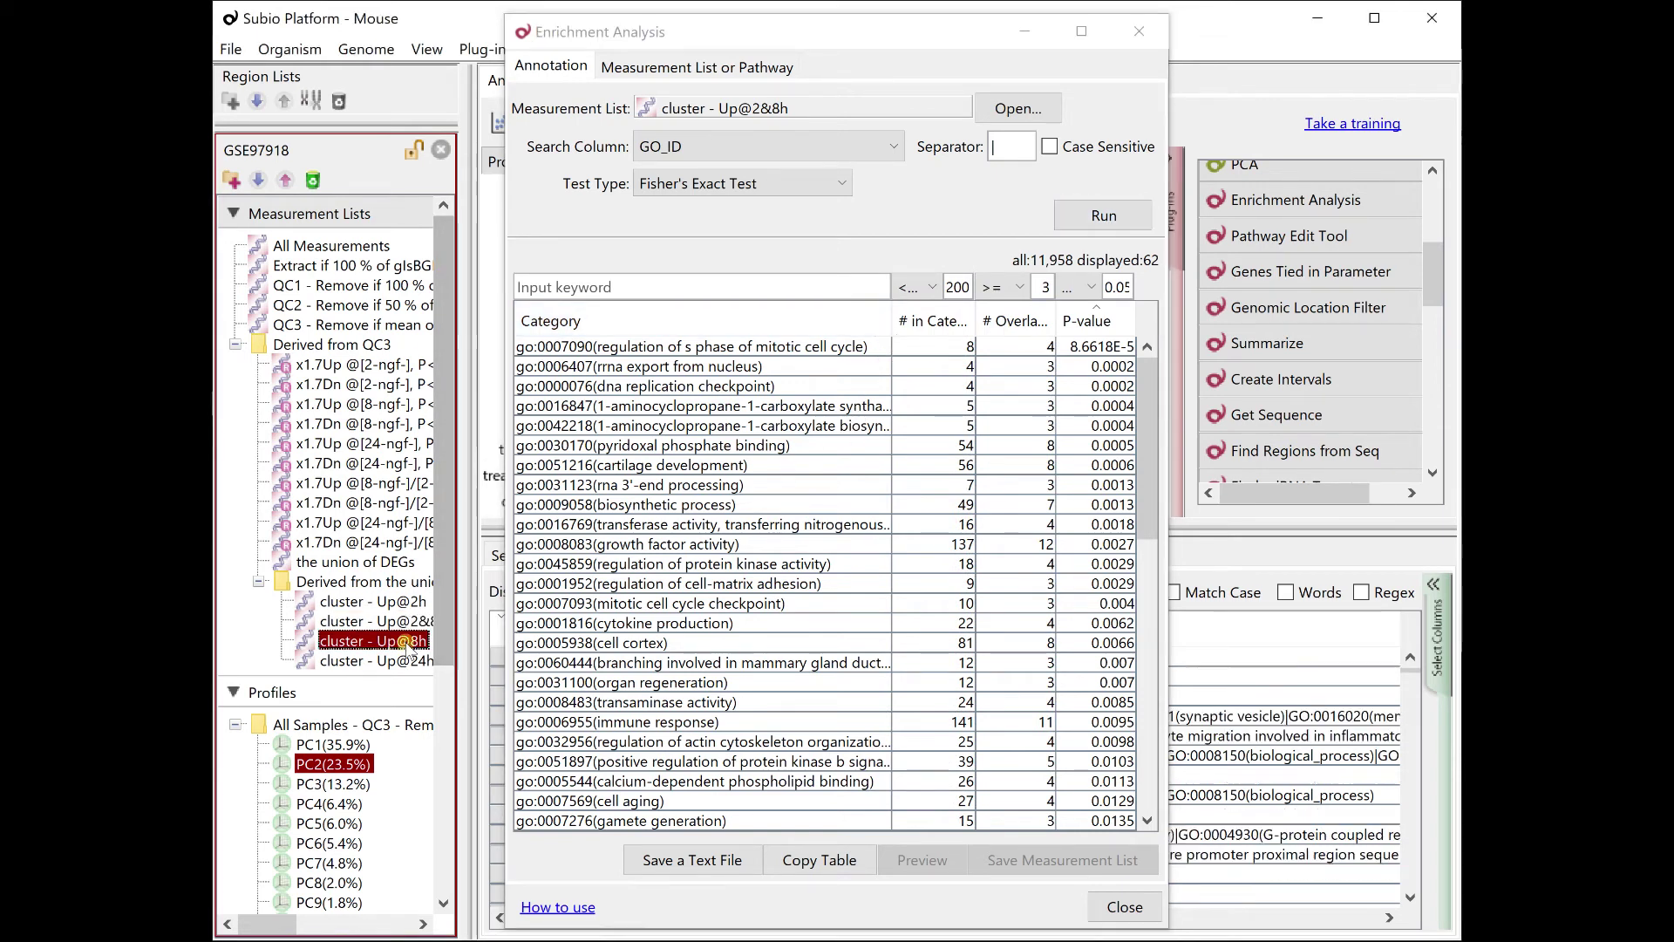
pyautogui.moveTo(582, 515); pyautogui.dragTo(811, 111)
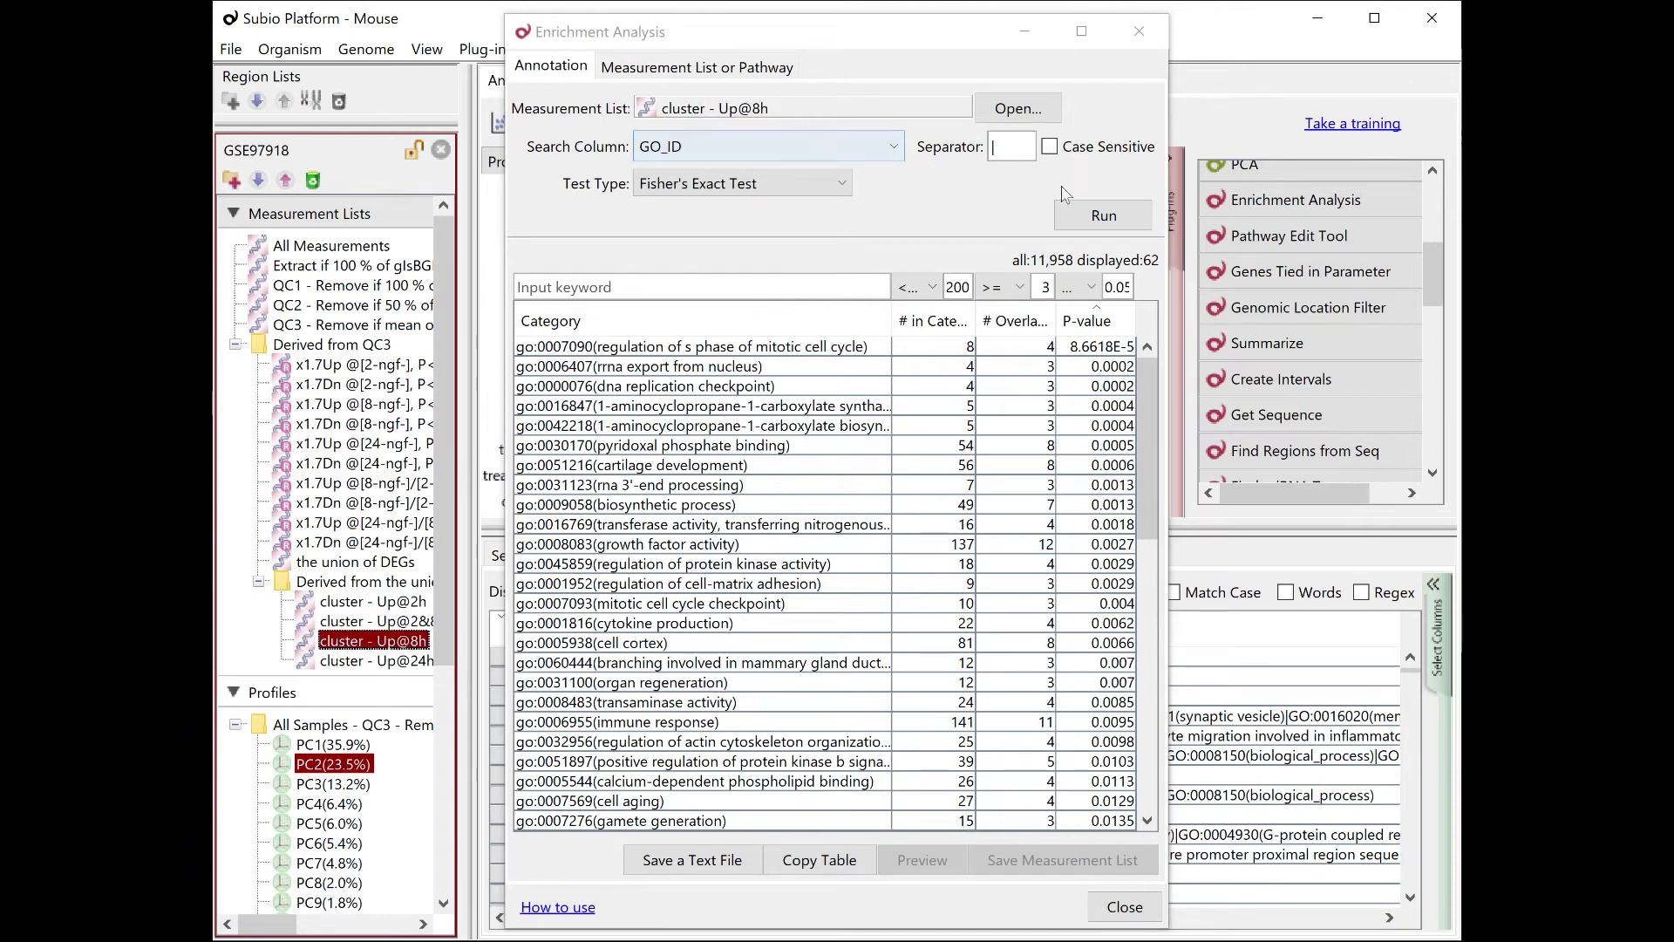
pyautogui.click(1102, 216)
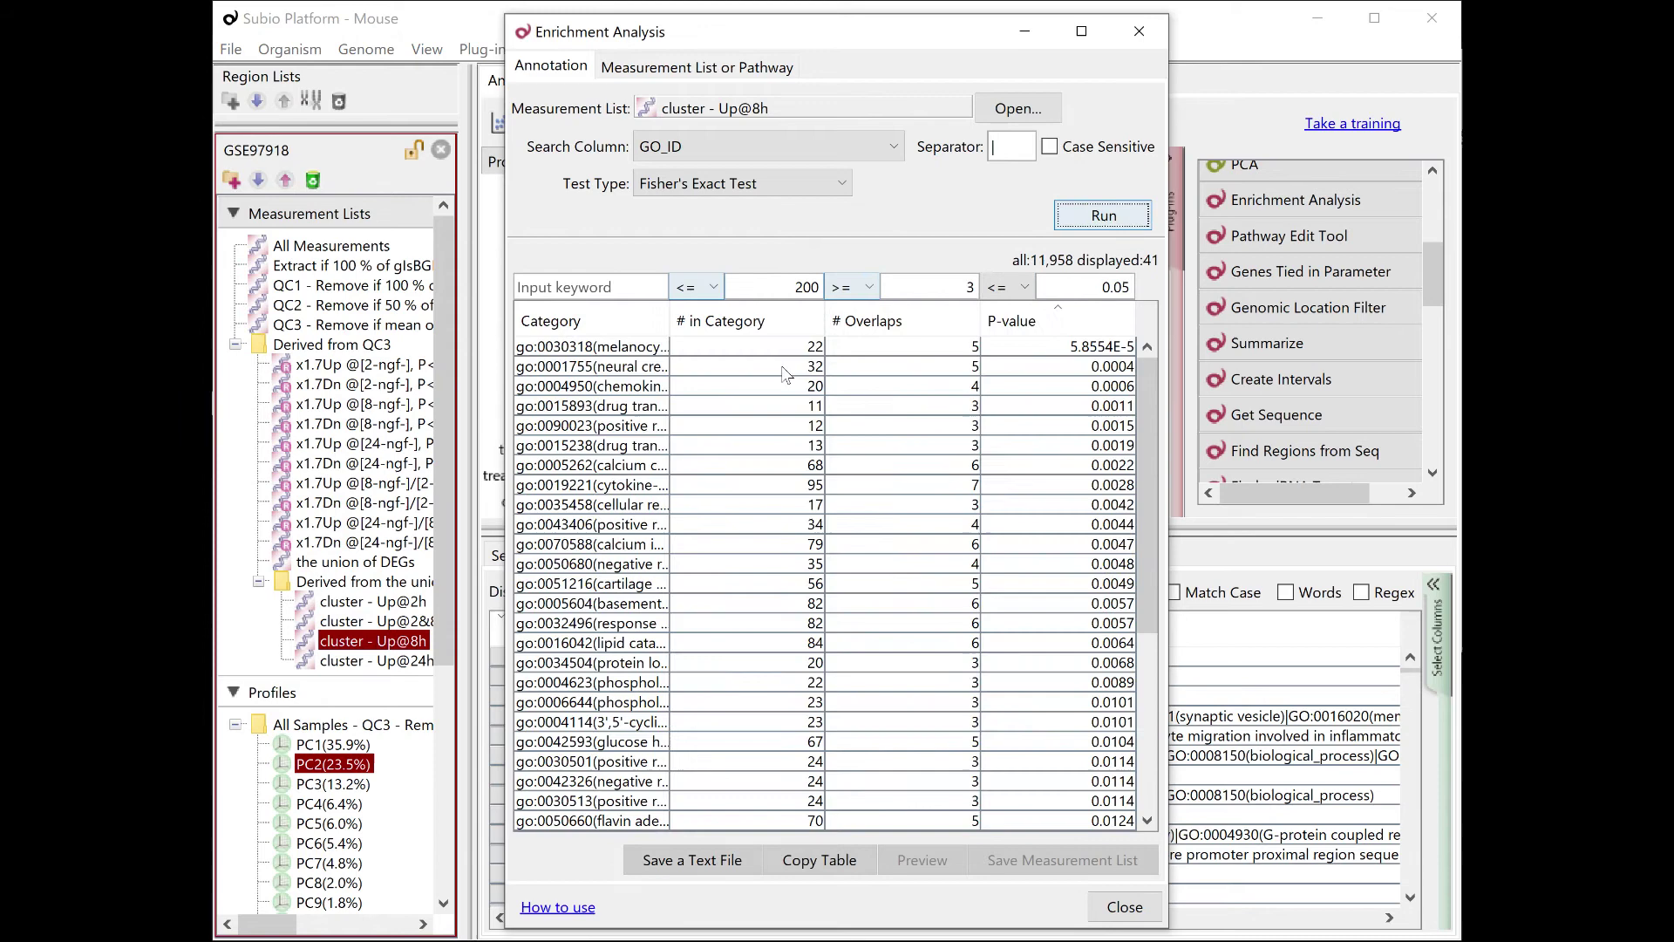
pyautogui.moveTo(670, 319); pyautogui.dragTo(953, 349)
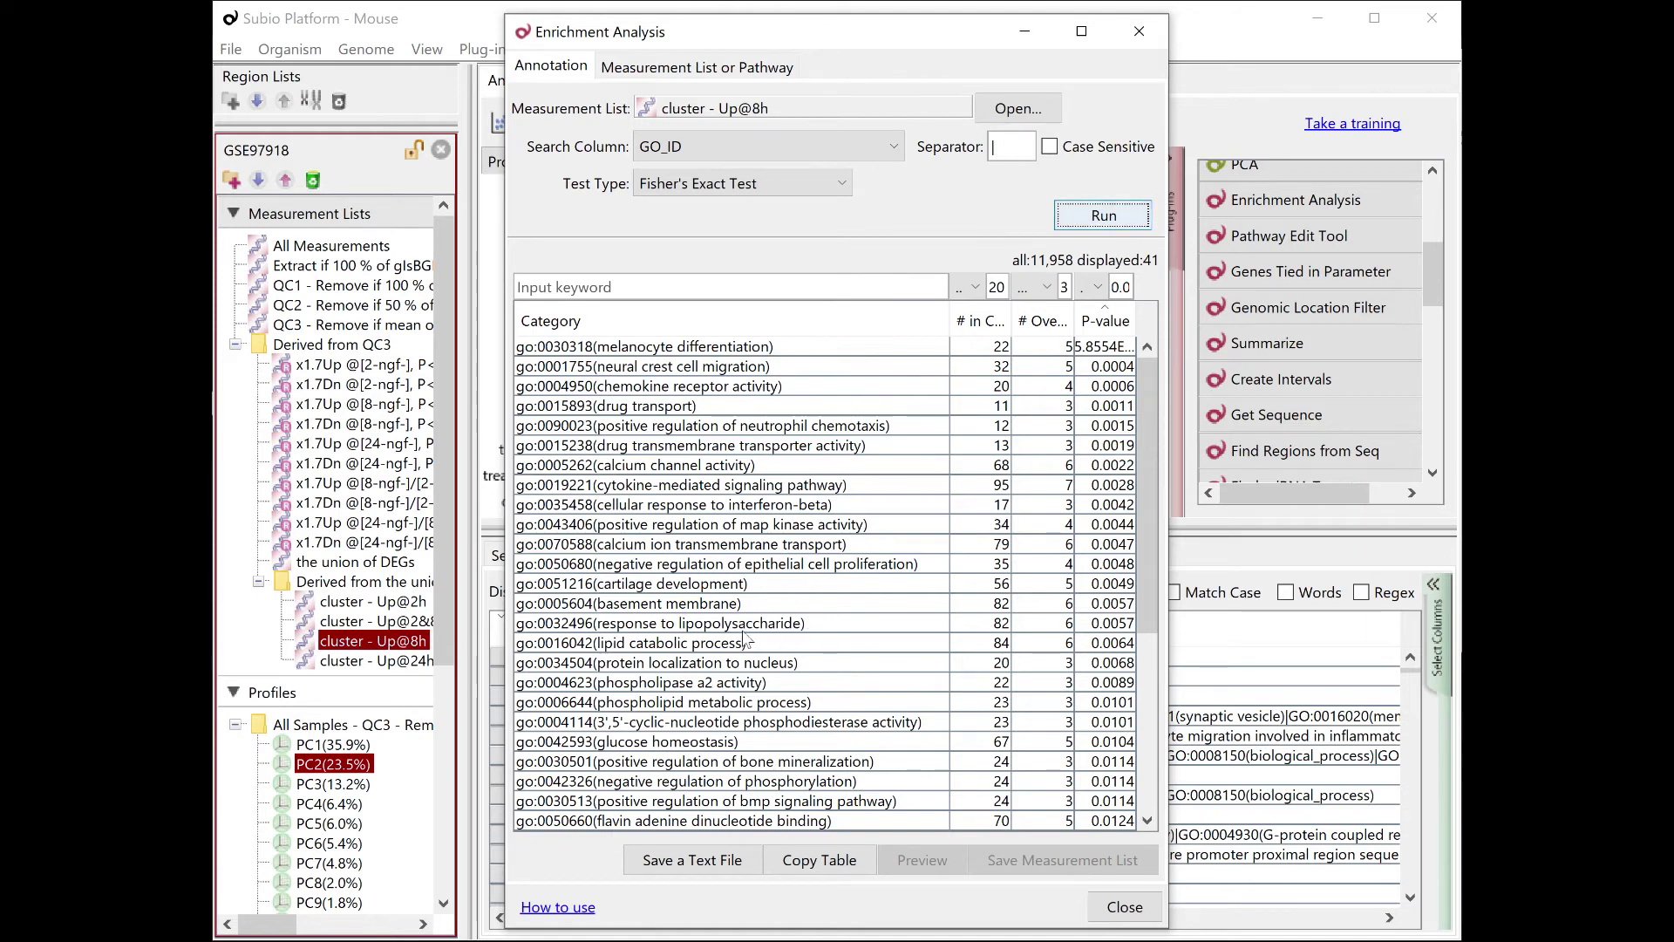
pyautogui.moveTo(385, 664); pyautogui.dragTo(832, 111)
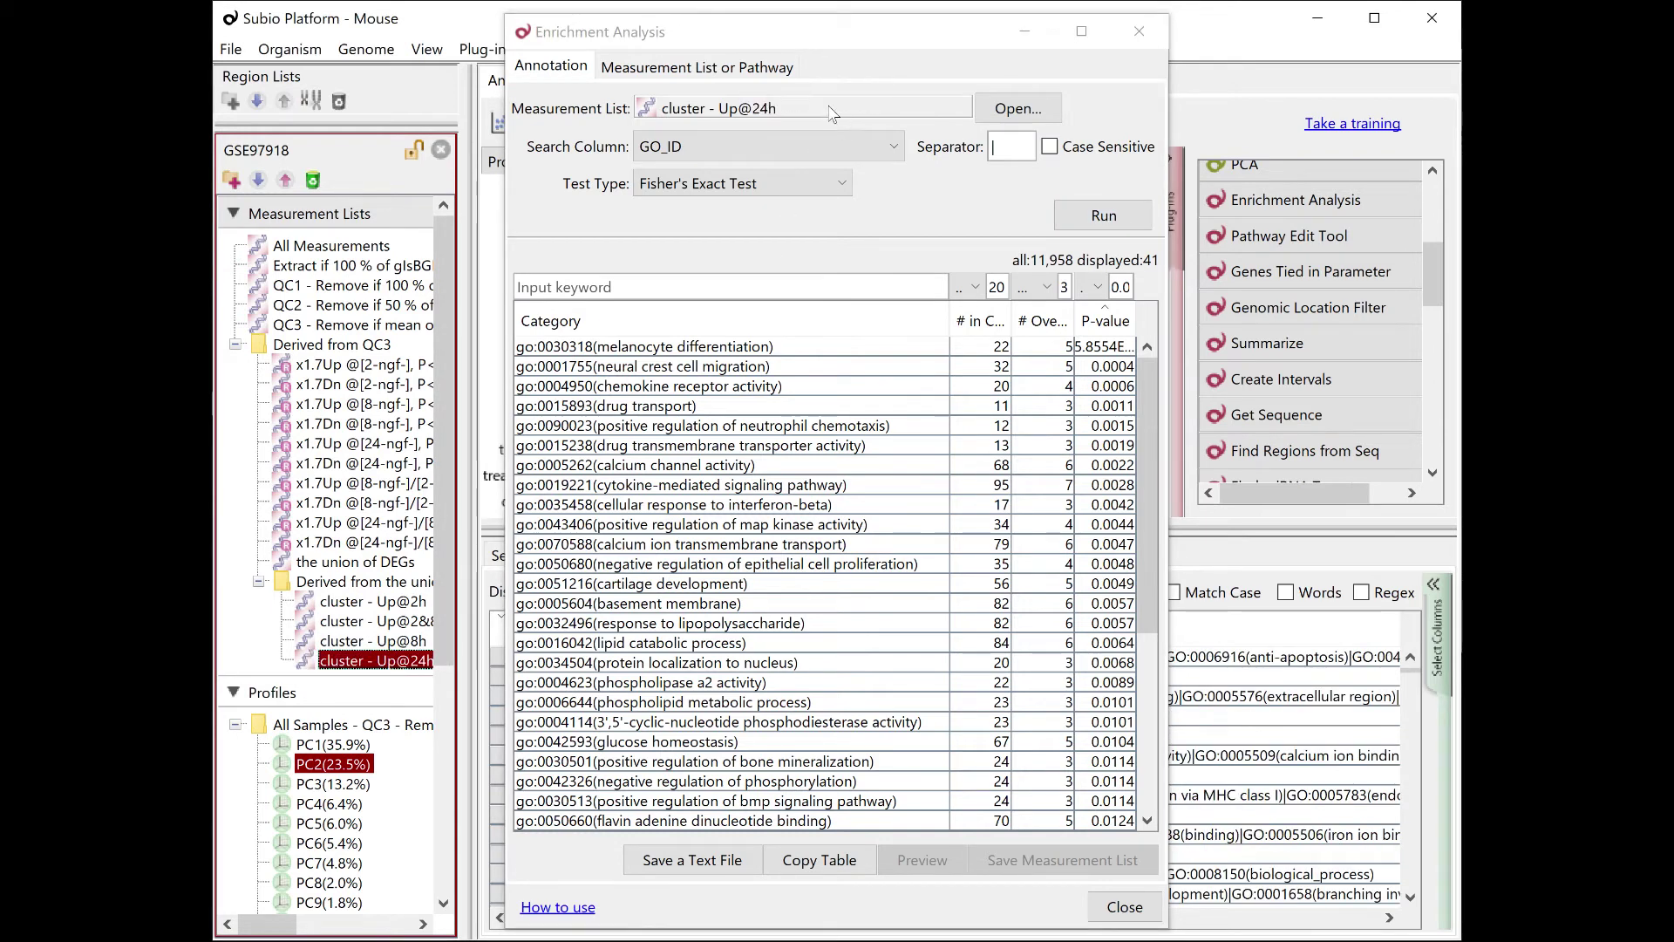
# Run Up@24h enrichment, read its 109 GO terms led by glutathione transferase activity, then close.
pyautogui.click(1103, 215)
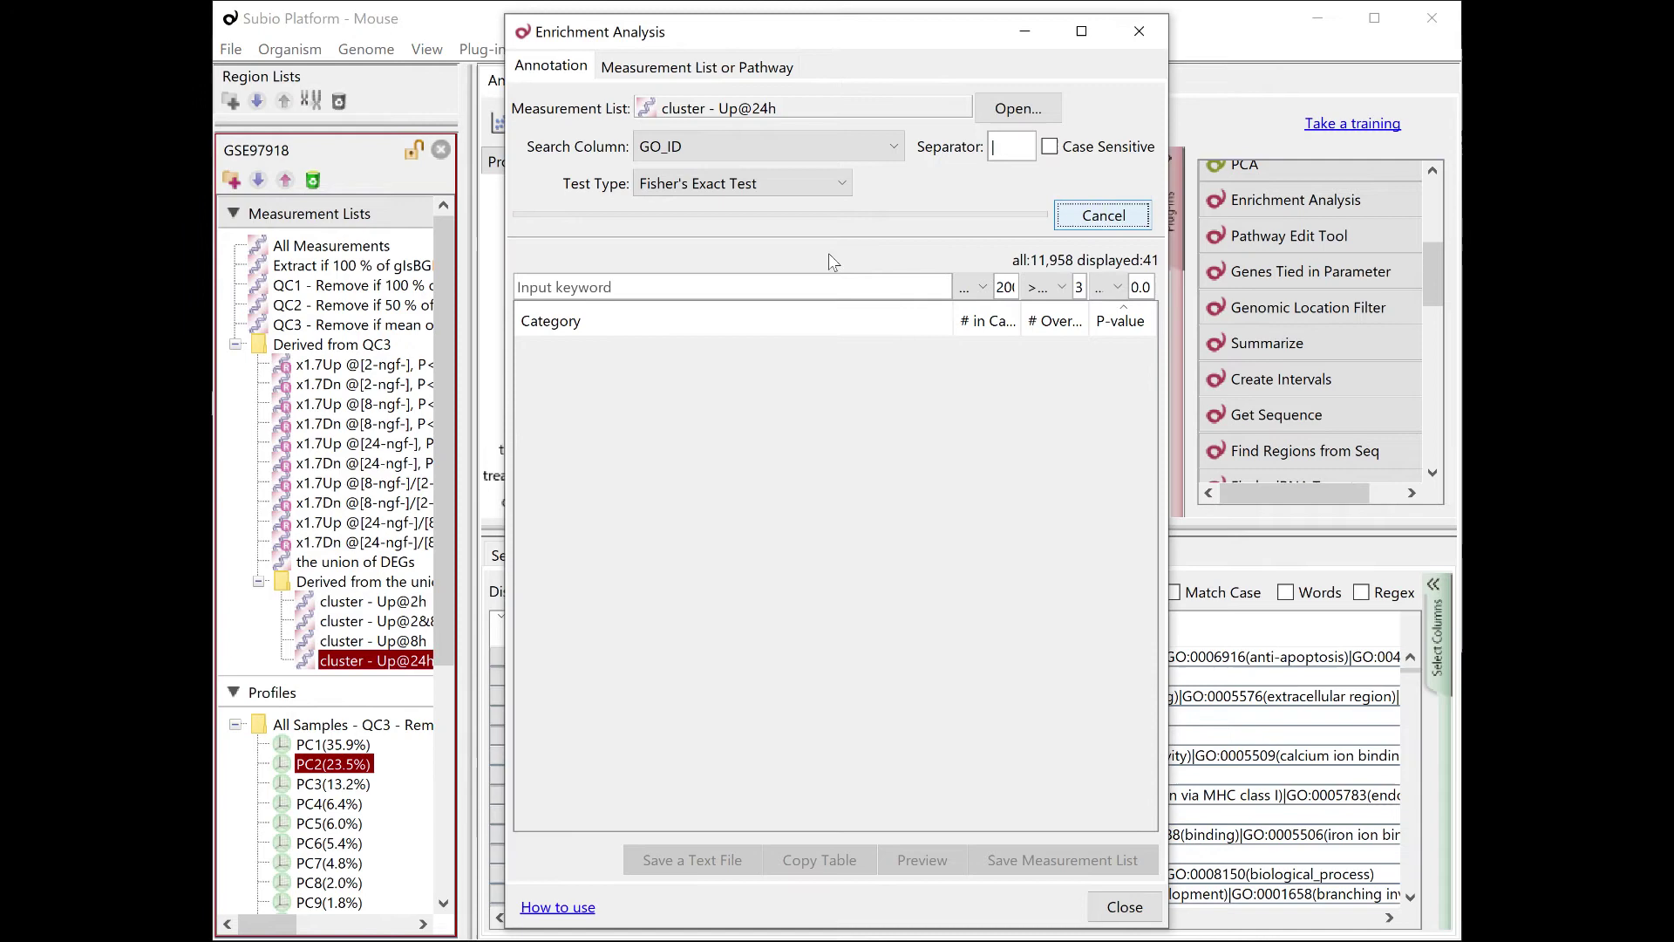
pyautogui.moveTo(669, 320); pyautogui.dragTo(960, 324)
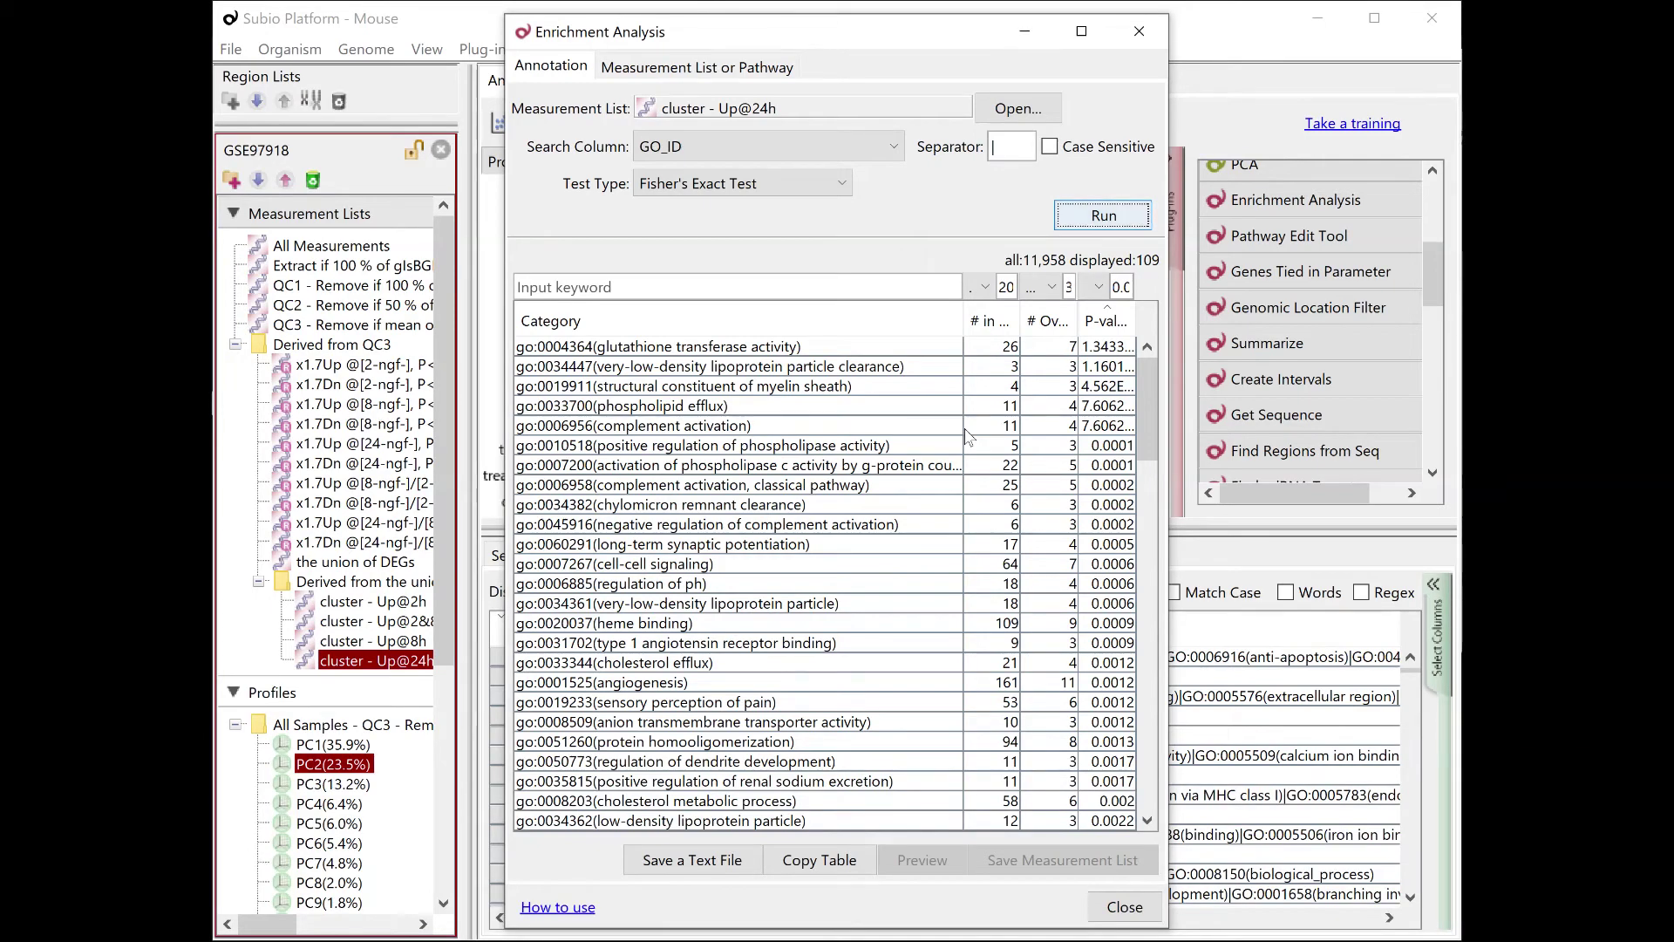
pyautogui.click(1123, 906)
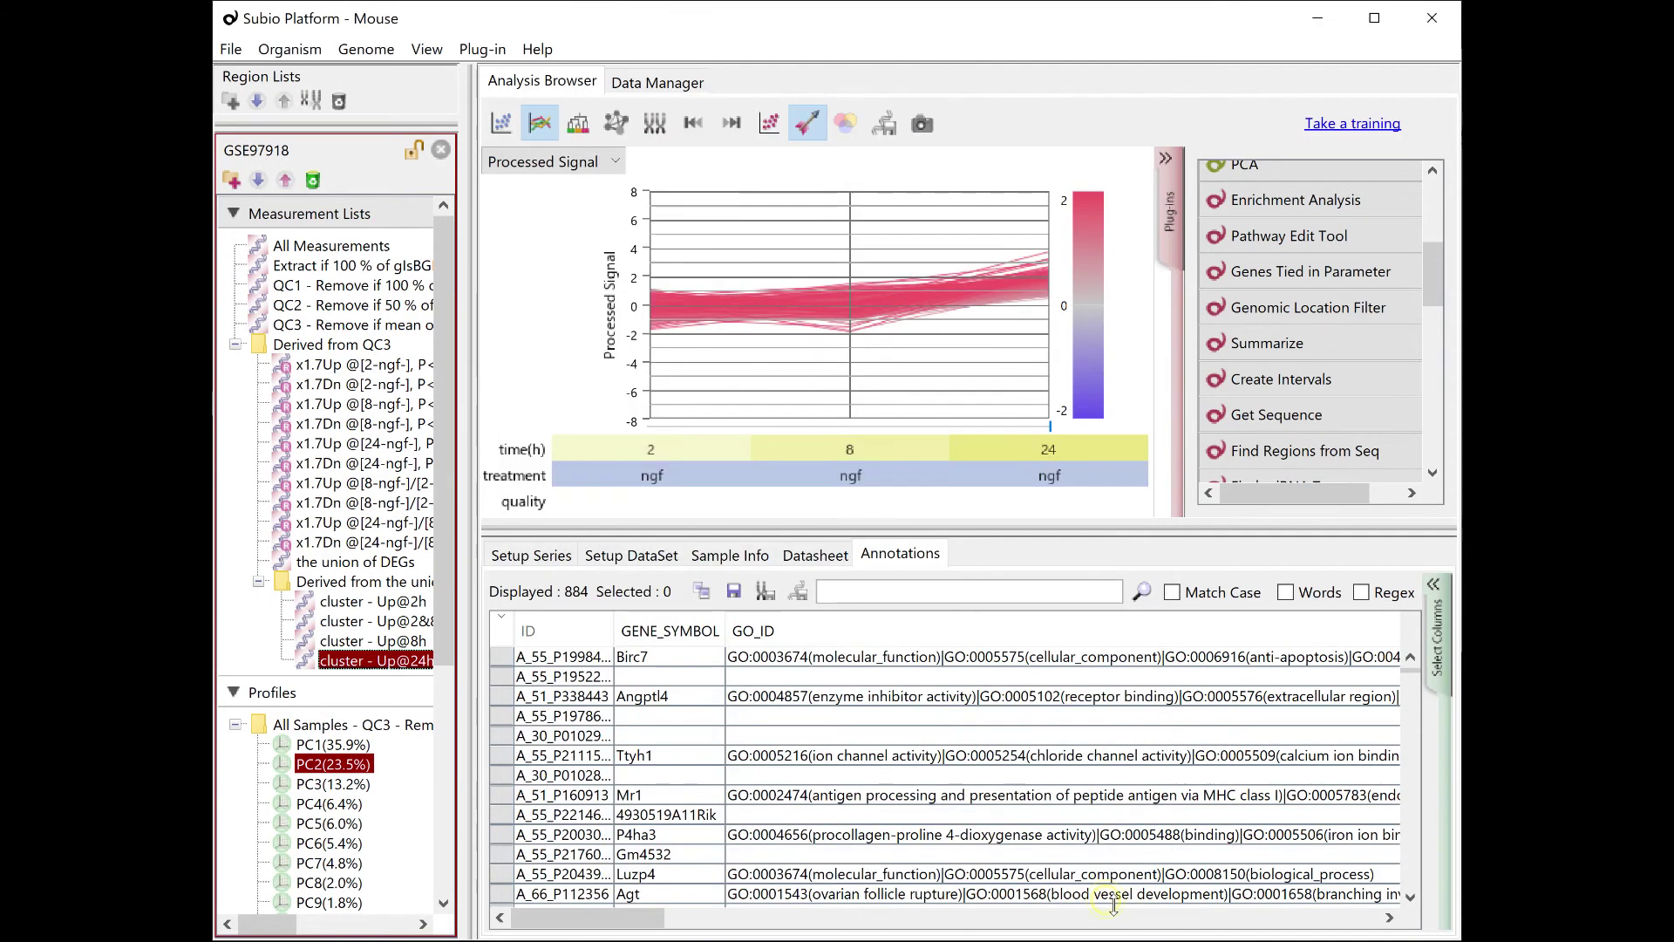
# Load the Mouse RefSeq Genes (mm9) genome and show the chromosome map beneath the profile plot.
pyautogui.click(365, 52)
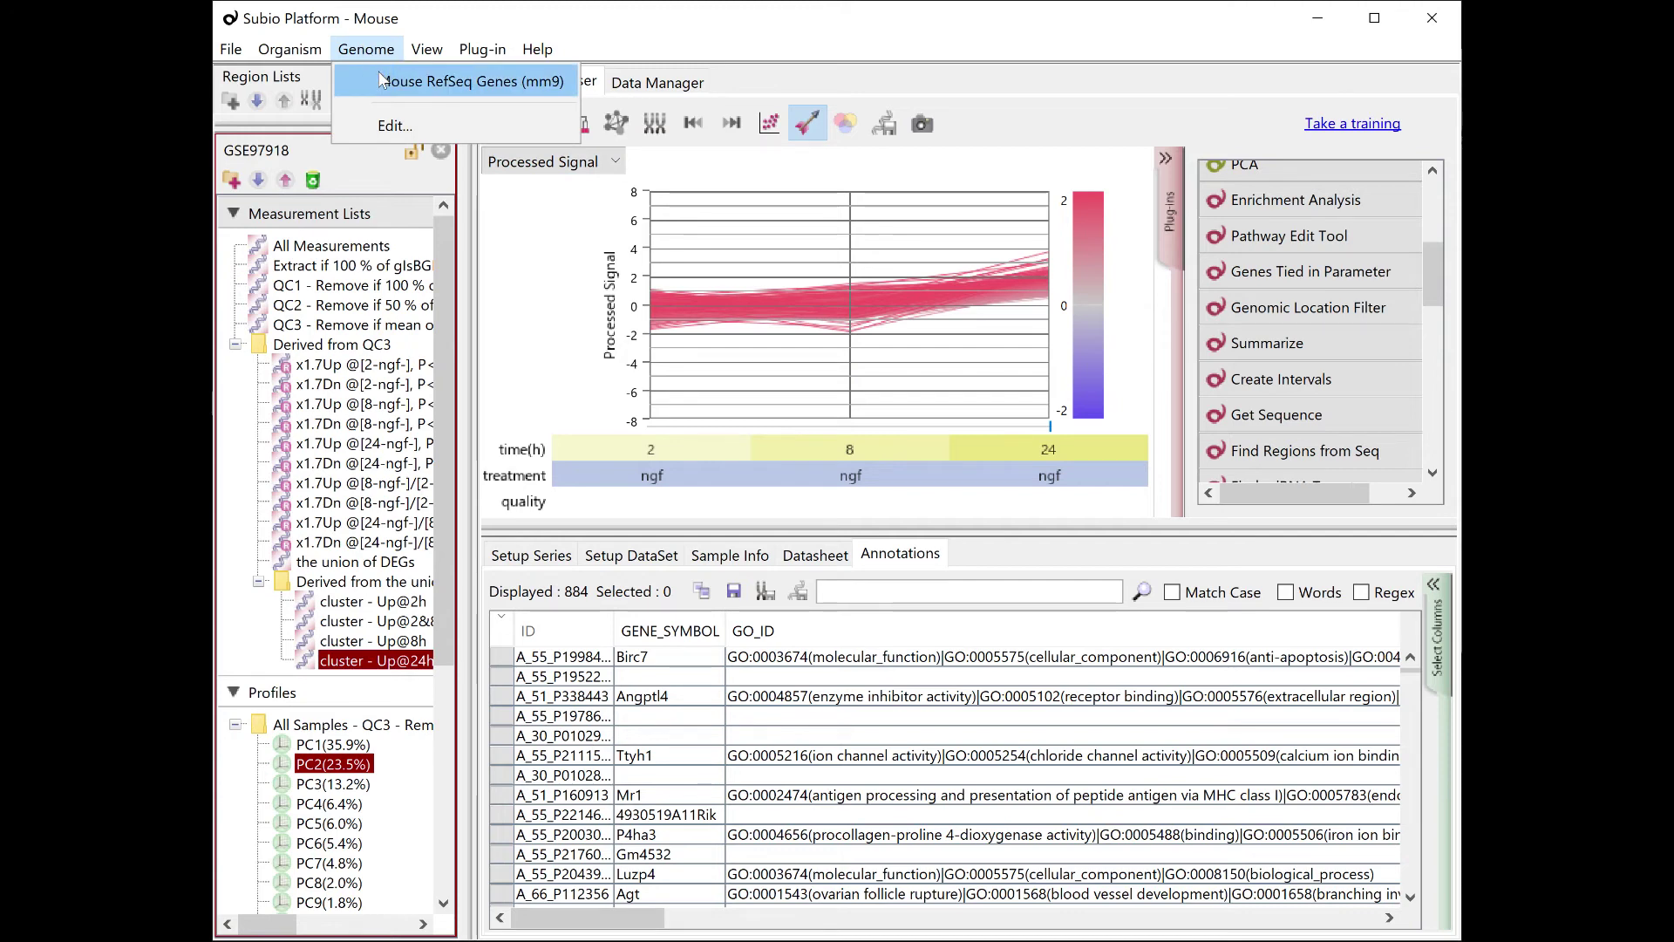
pyautogui.click(380, 81)
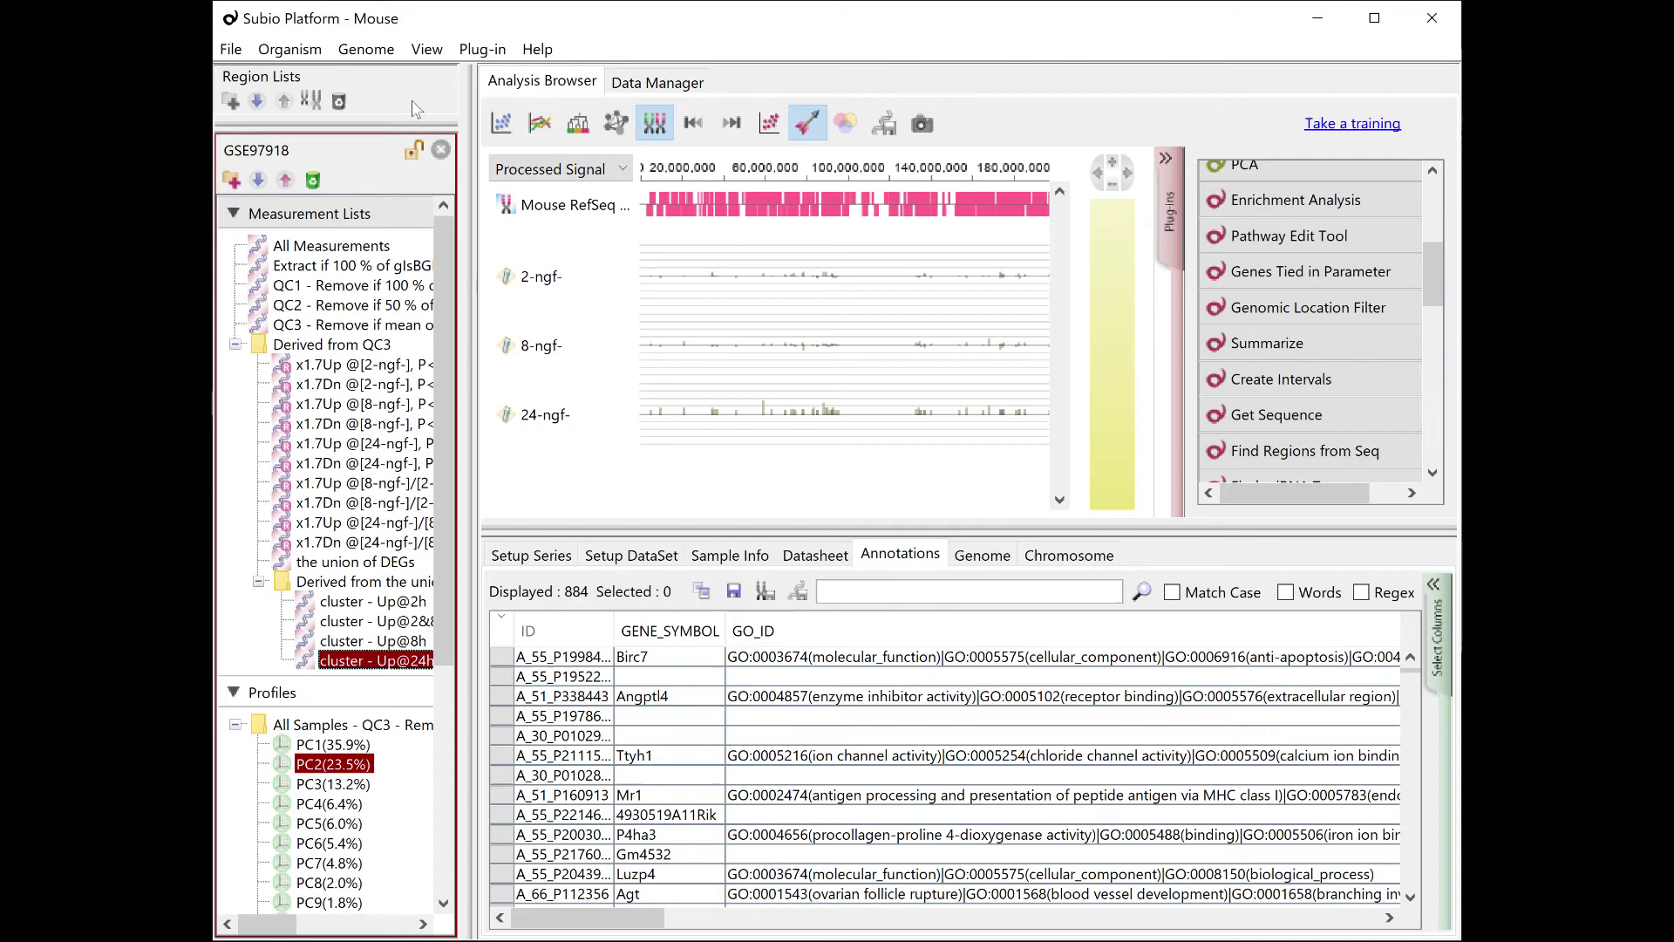
pyautogui.click(1056, 561)
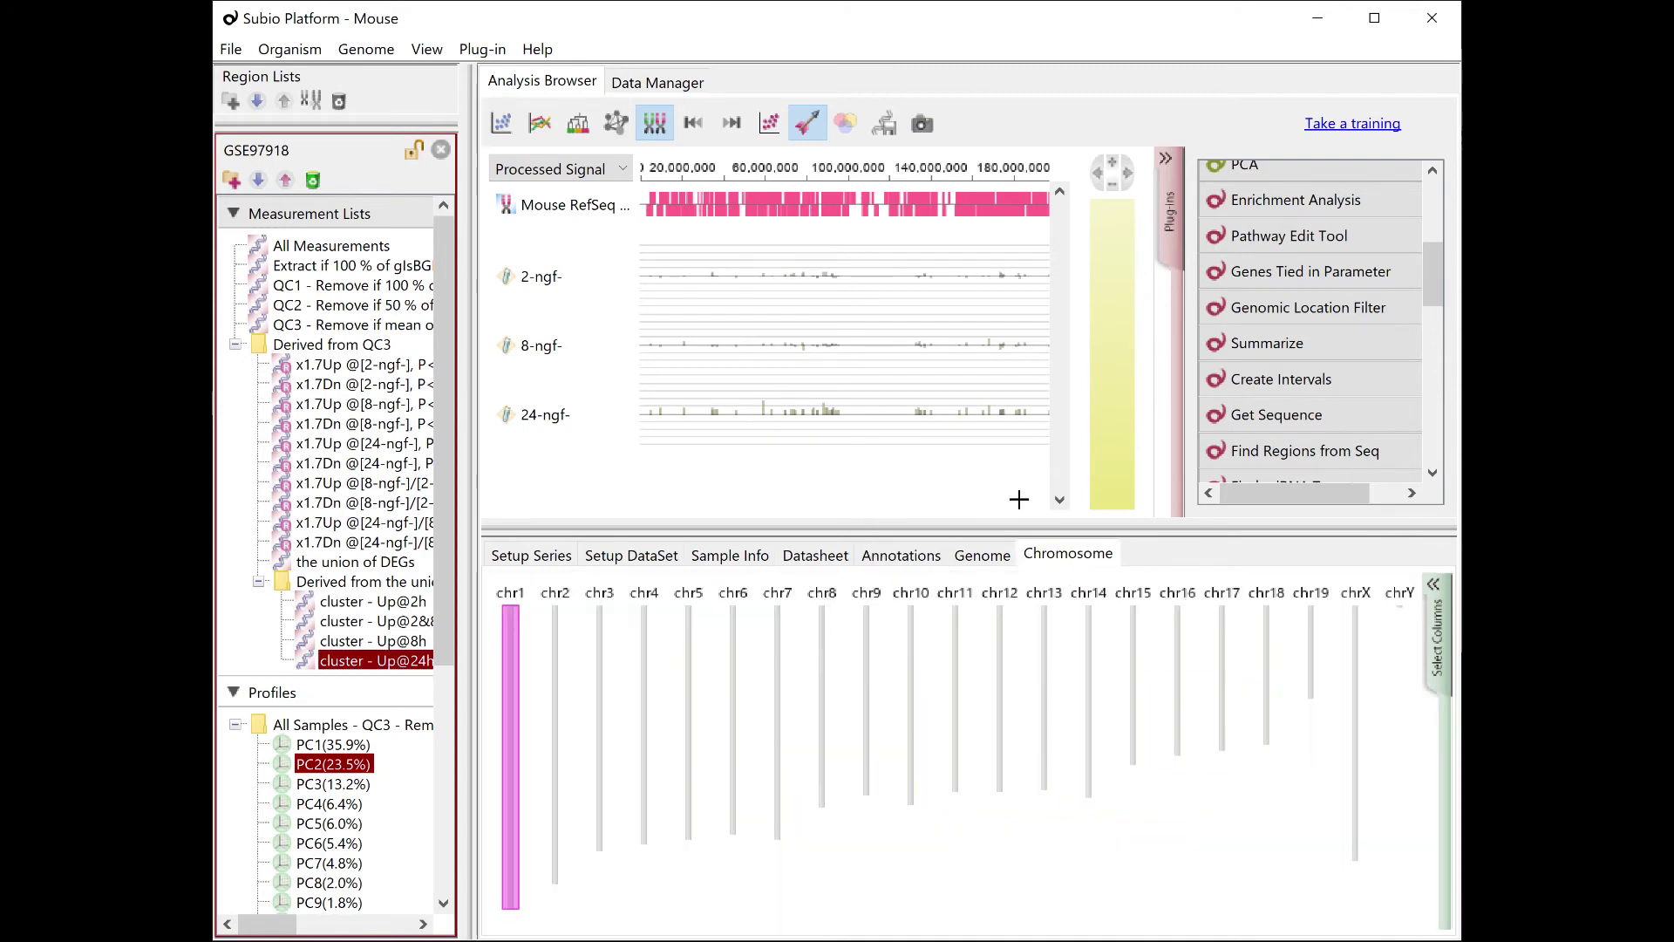
pyautogui.click(529, 123)
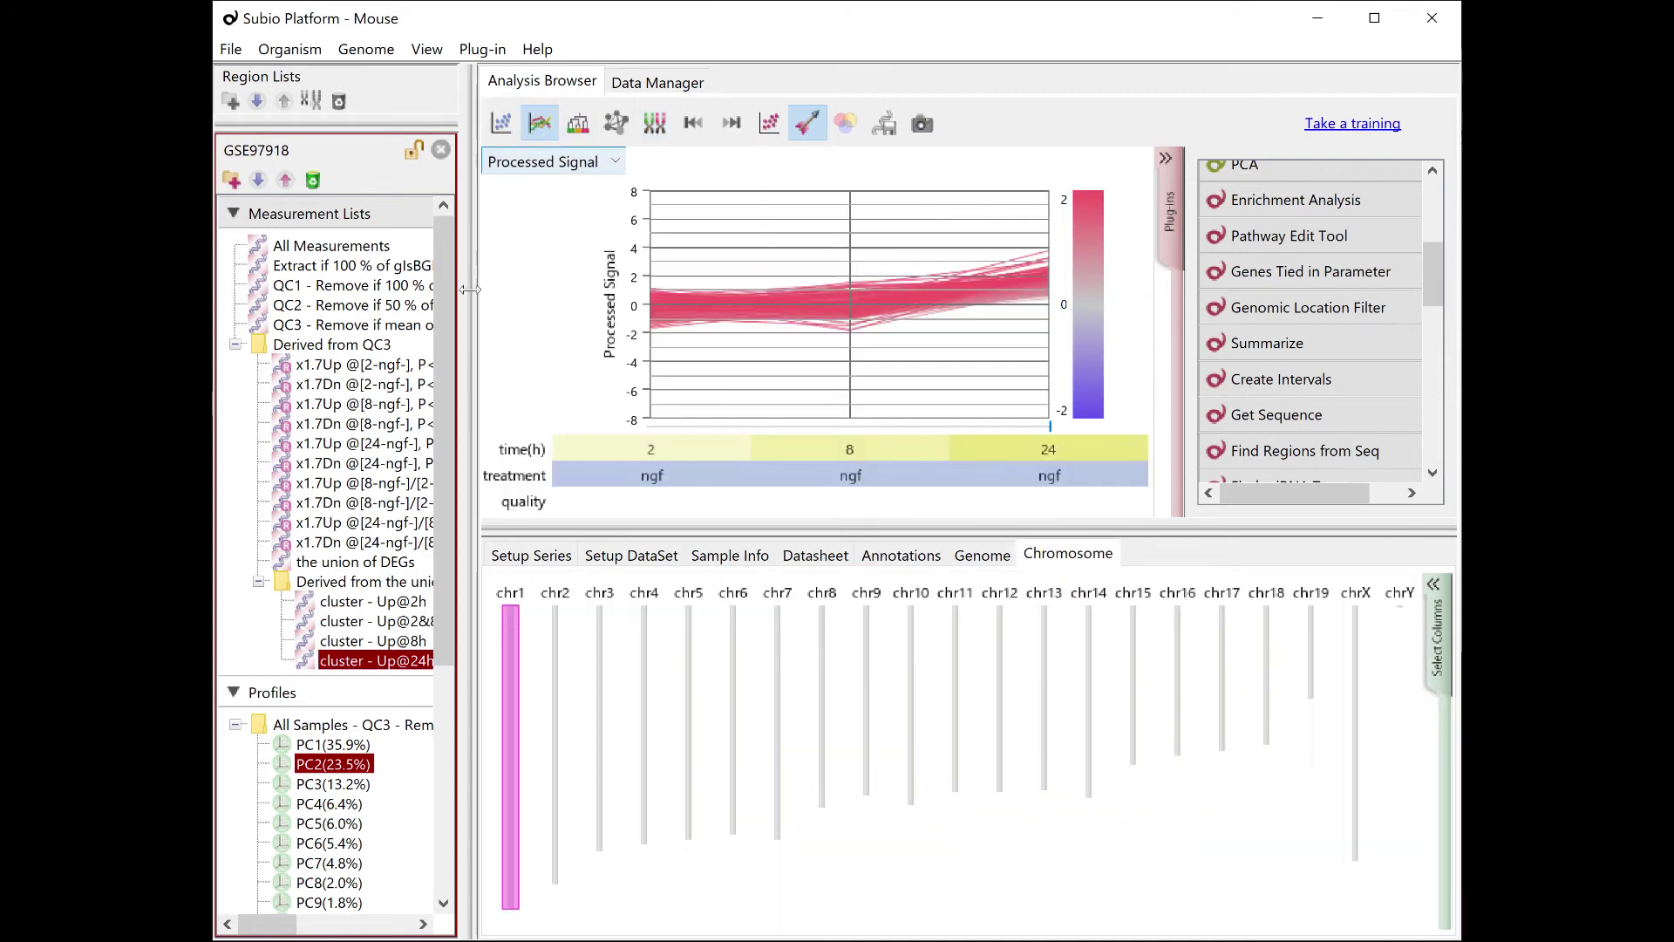
# Mark the Up@2h, Up@2&8h, Up@8h and Up@24h genes on the chromosomes, then view sample information.
pyautogui.click(344, 601)
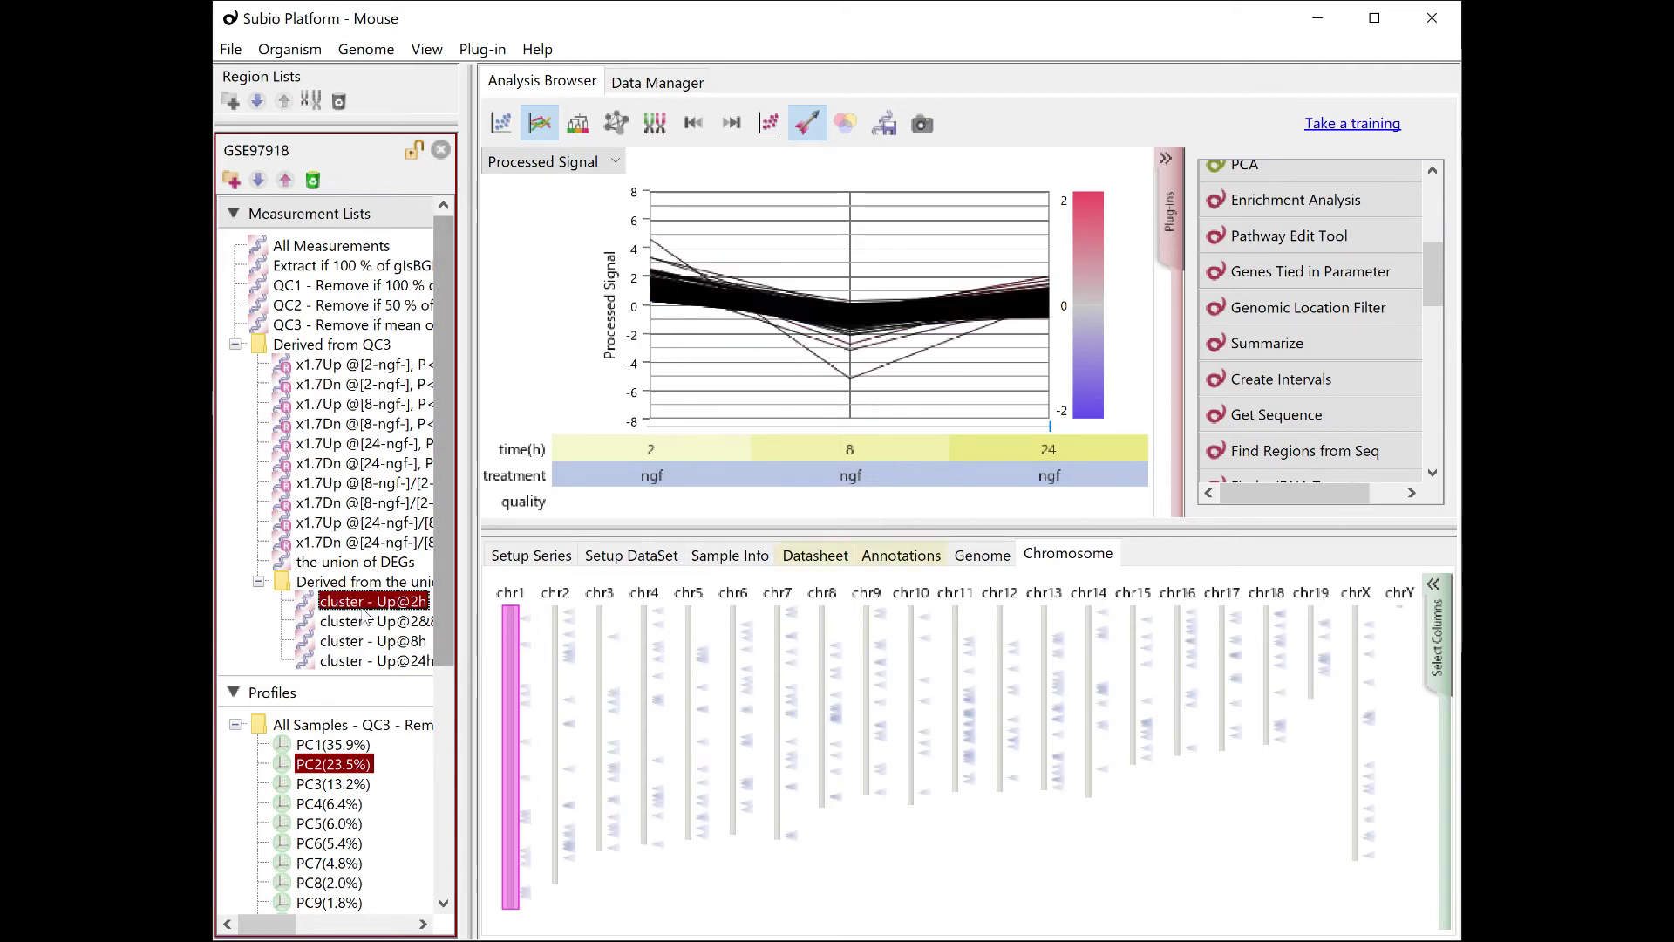
pyautogui.press('Down')
pyautogui.moveTo(683, 200); pyautogui.dragTo(755, 386)
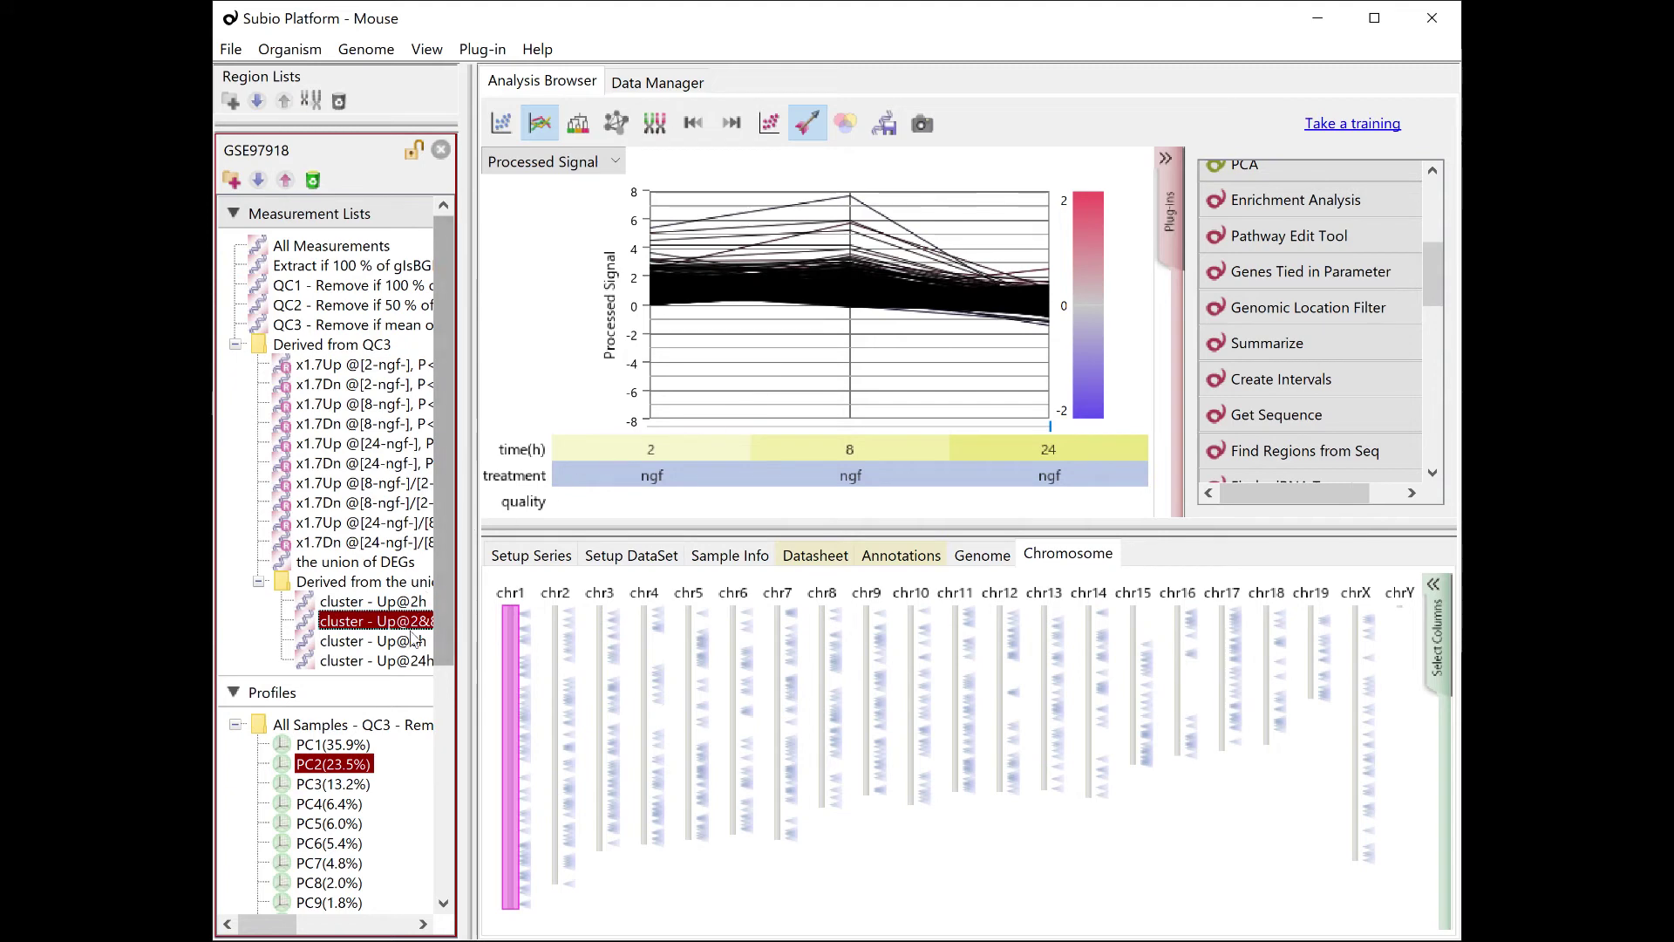
pyautogui.press('Down')
pyautogui.moveTo(678, 188); pyautogui.dragTo(772, 381)
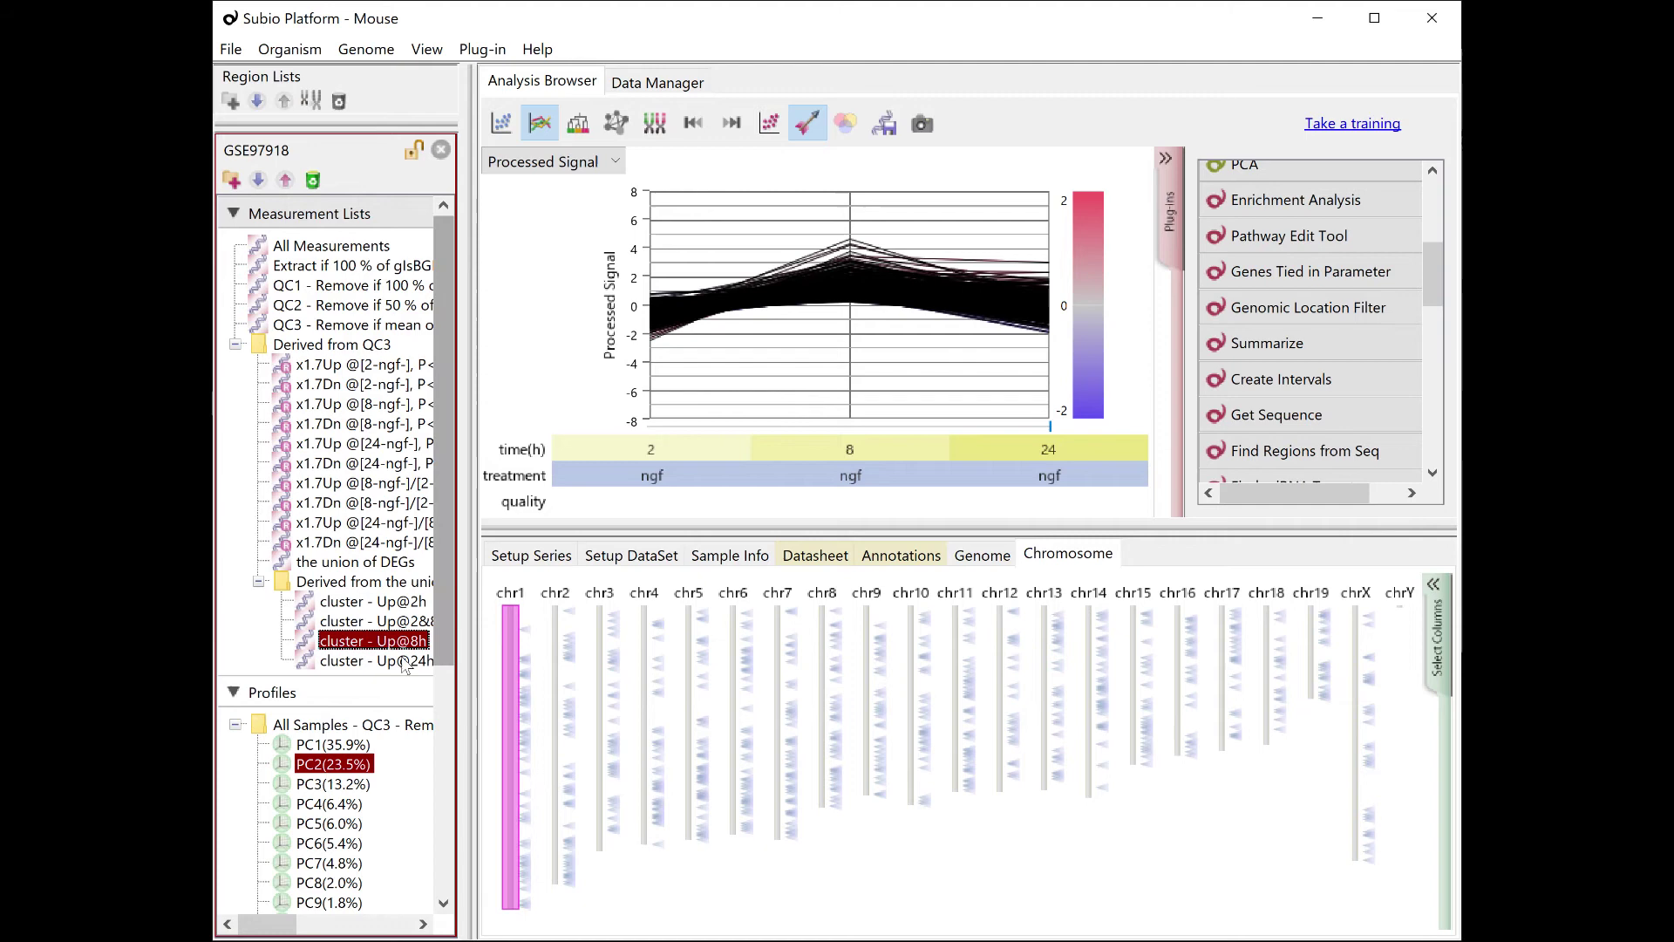
pyautogui.press('Down')
pyautogui.moveTo(728, 265); pyautogui.dragTo(786, 408)
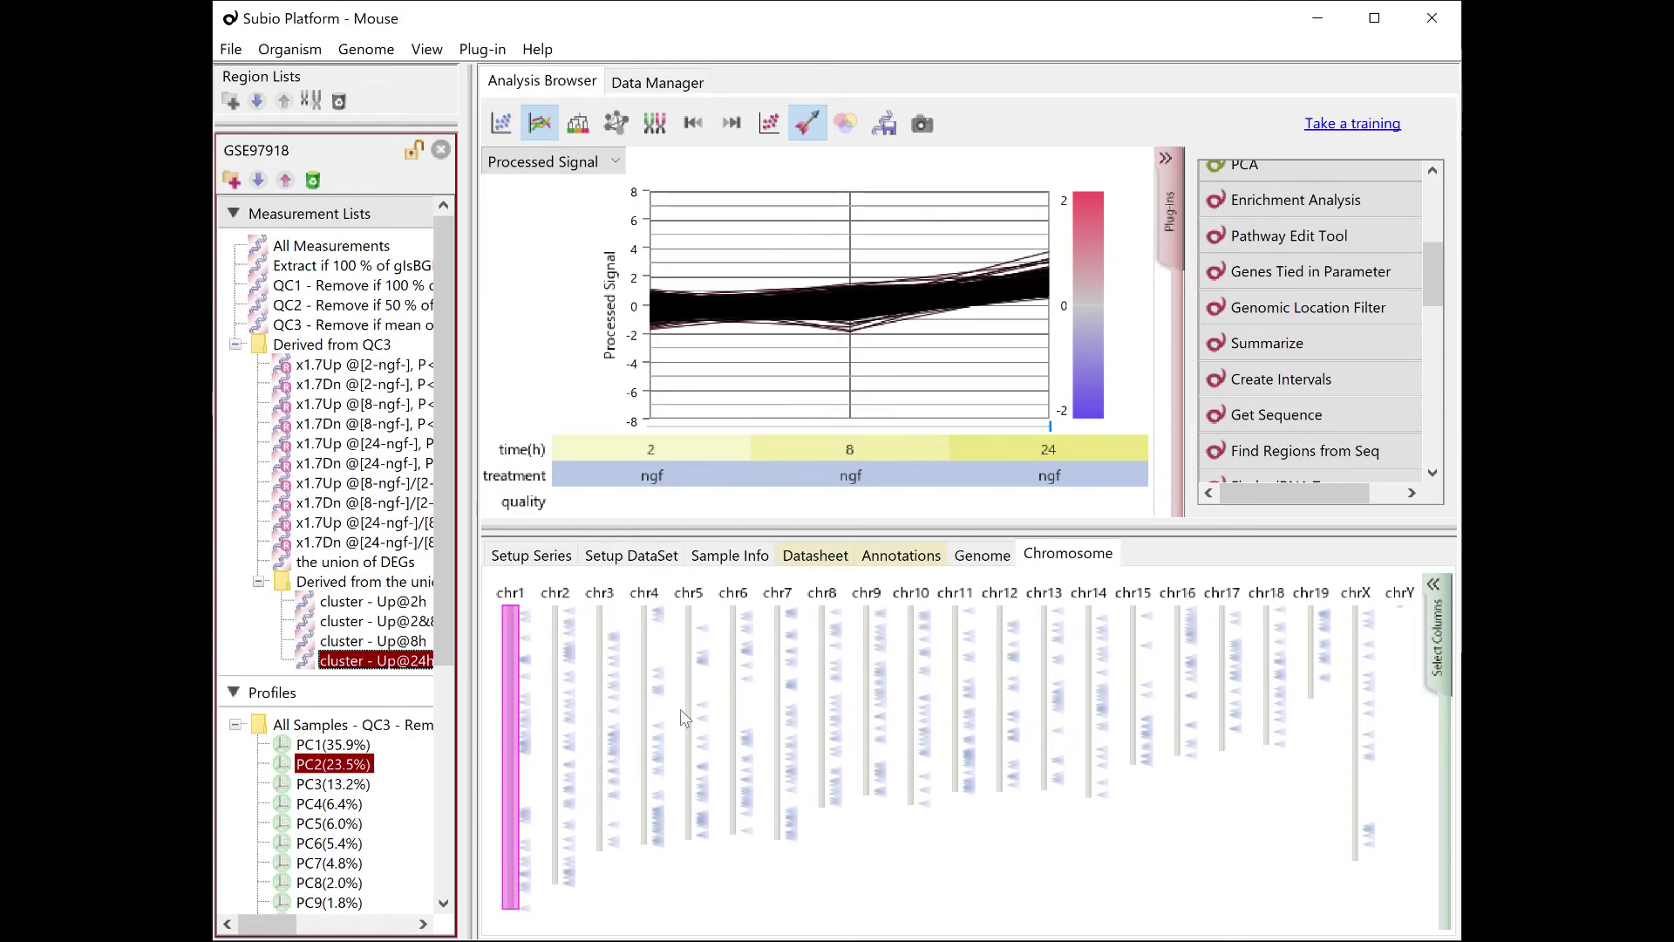
pyautogui.click(729, 555)
# Show the KEGG Neurotrophin signaling pathway in an enlarged pane, zoomed out to the whole map.
pyautogui.moveTo(440, 608); pyautogui.dragTo(429, 891)
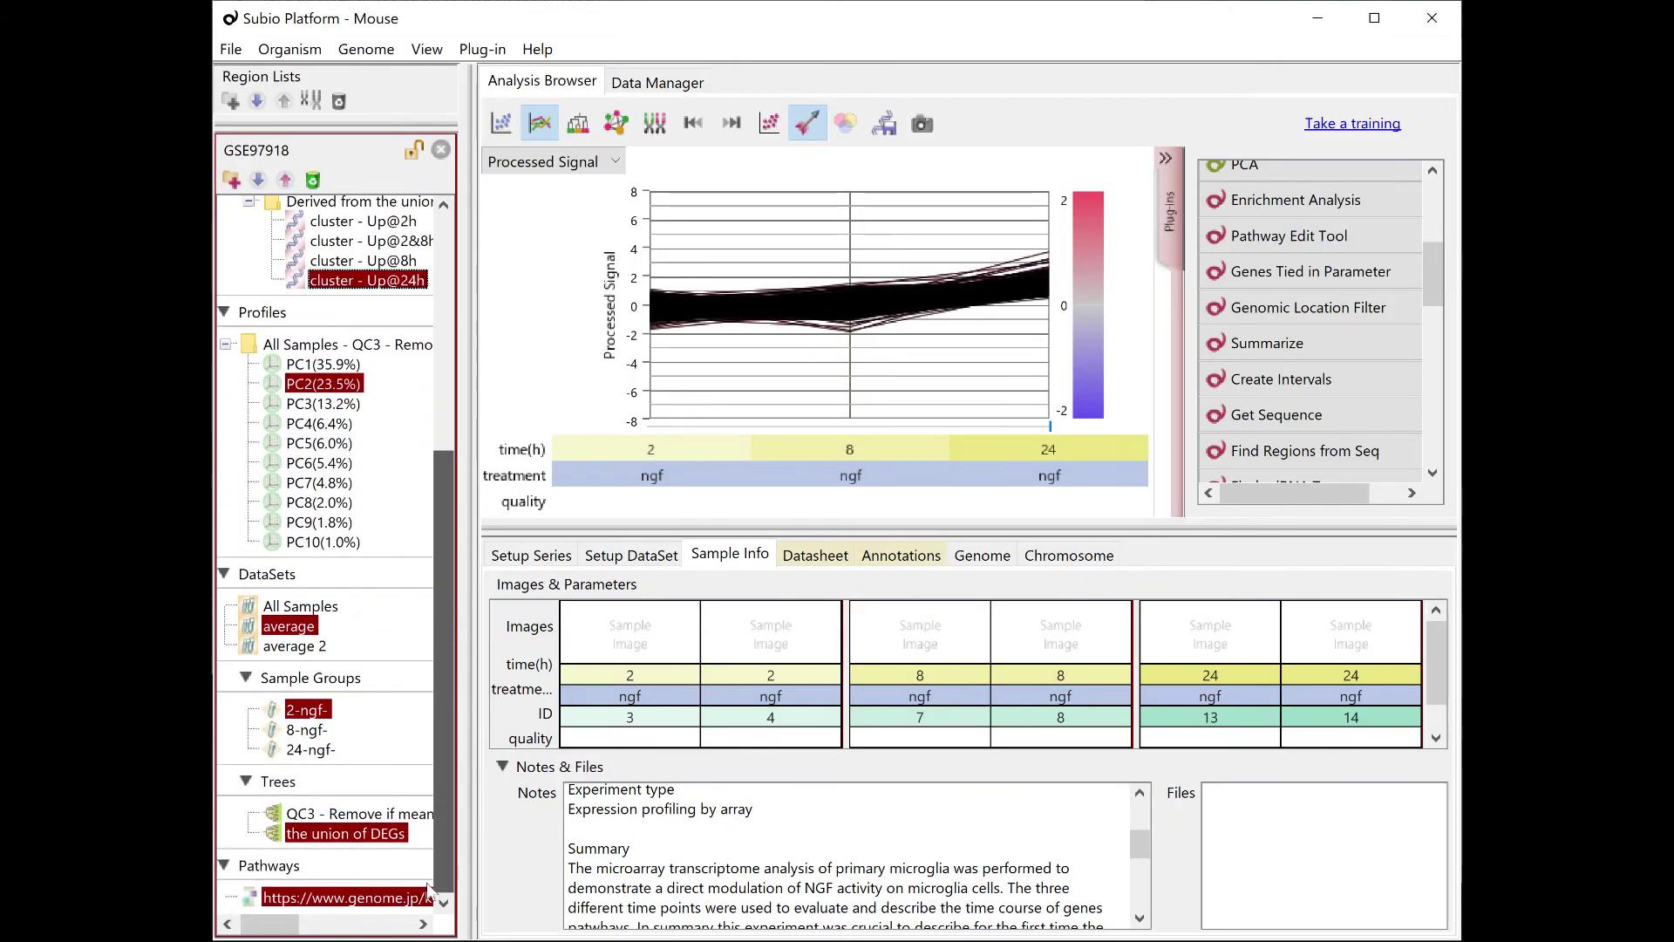
pyautogui.click(288, 901)
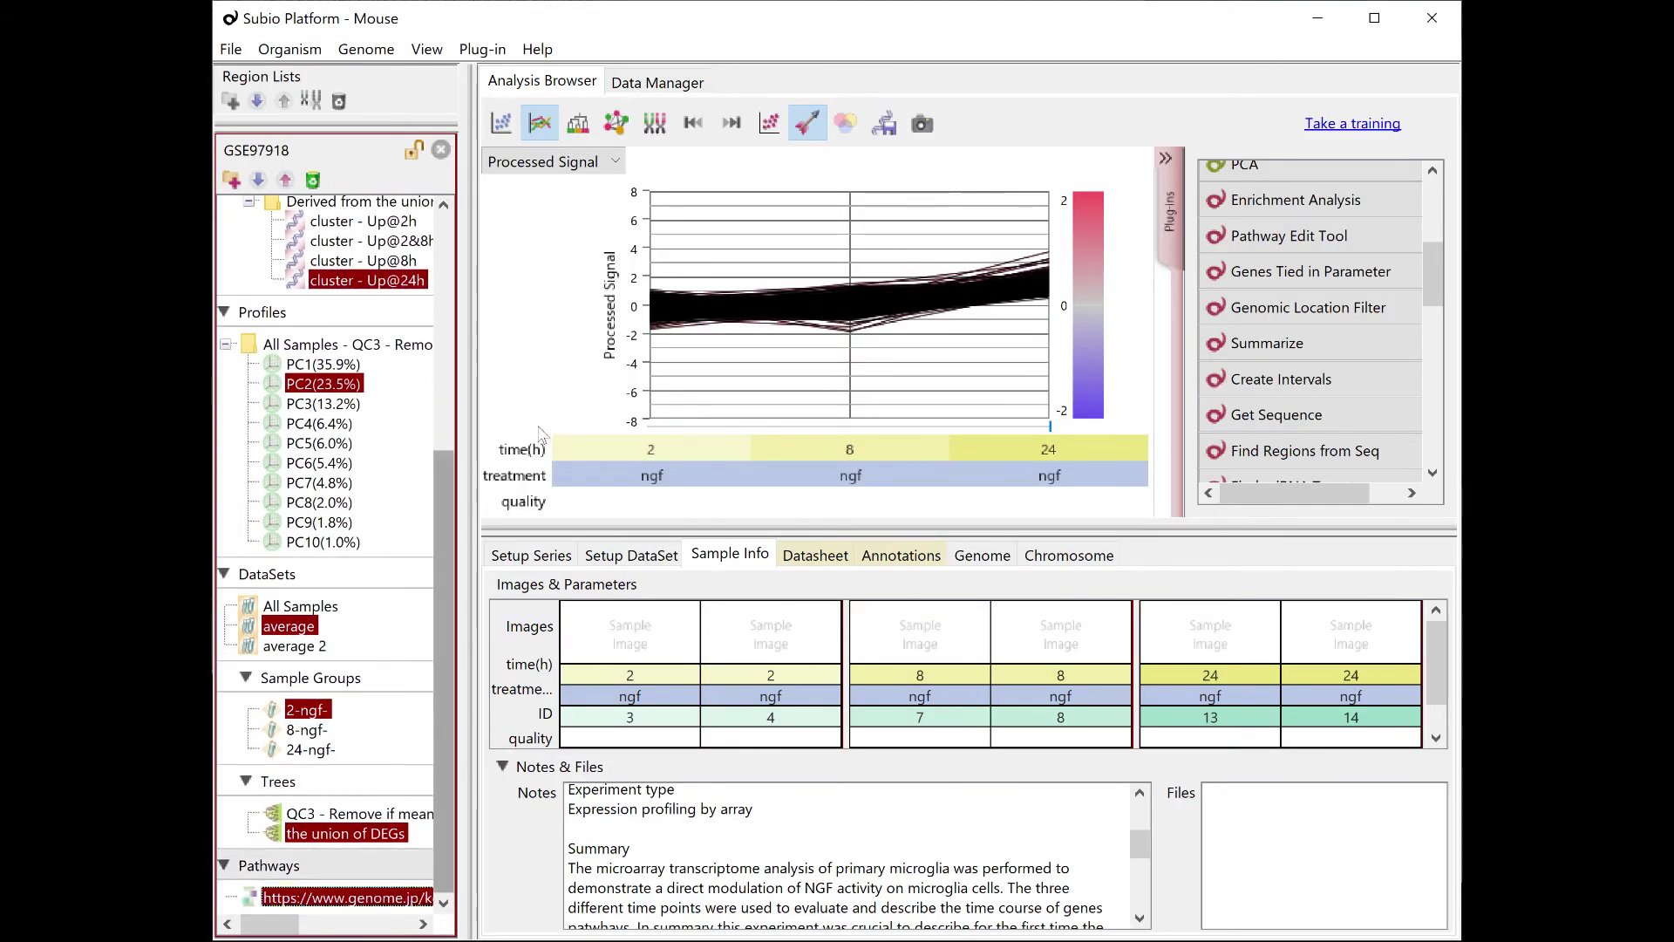
pyautogui.click(616, 123)
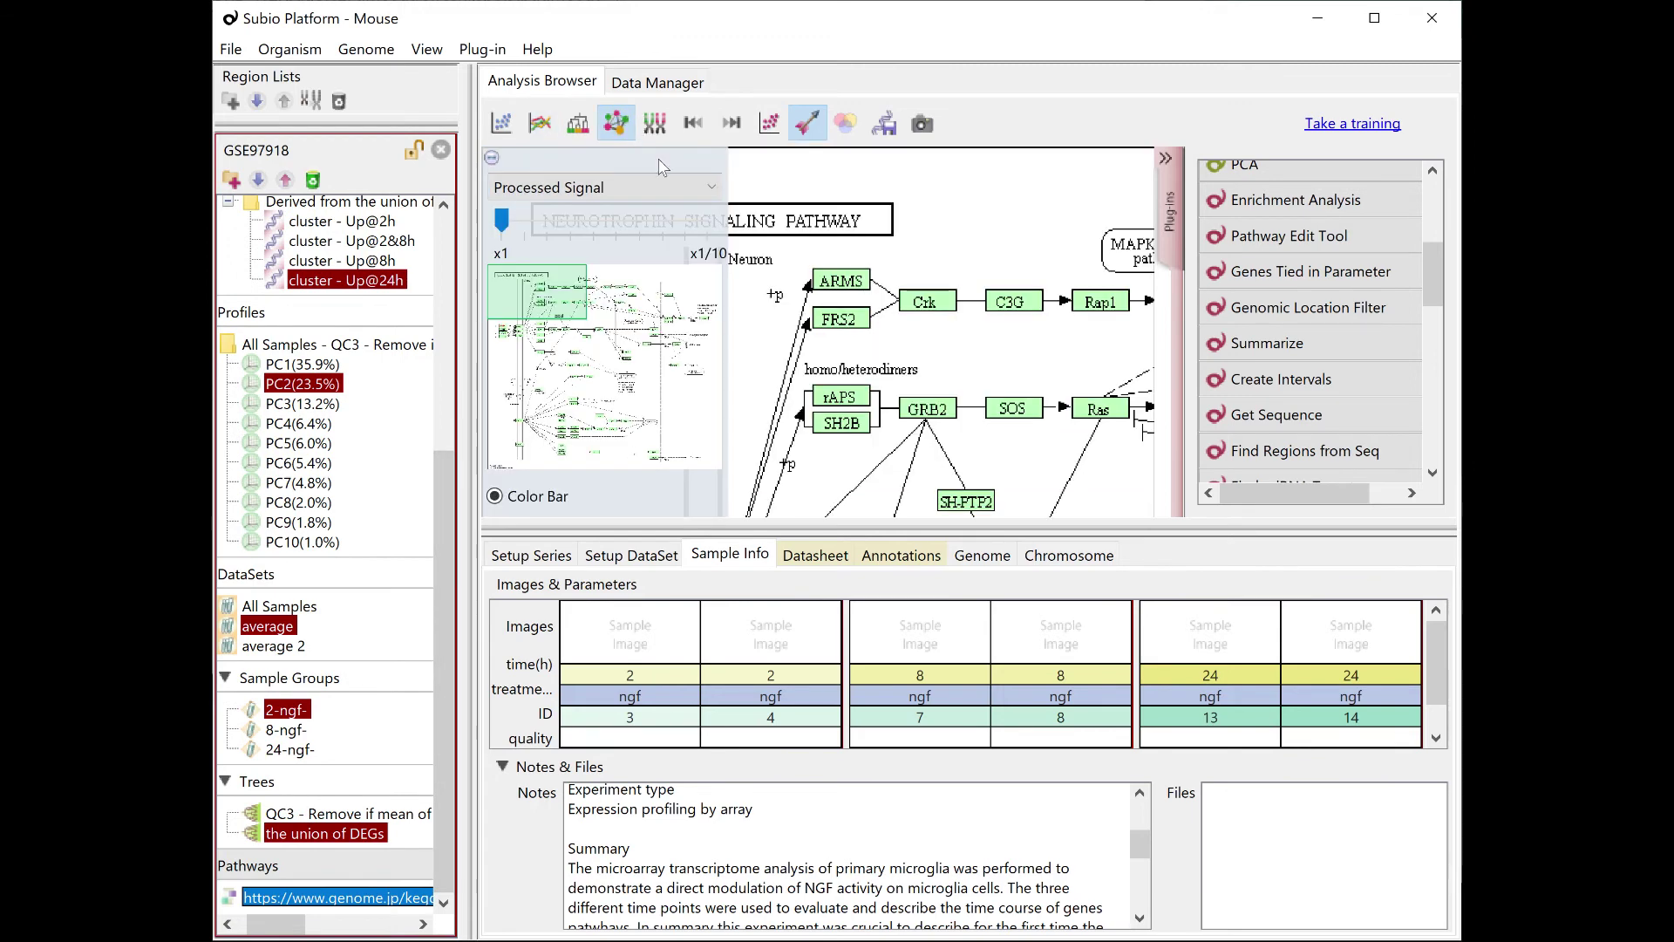
pyautogui.click(1173, 225)
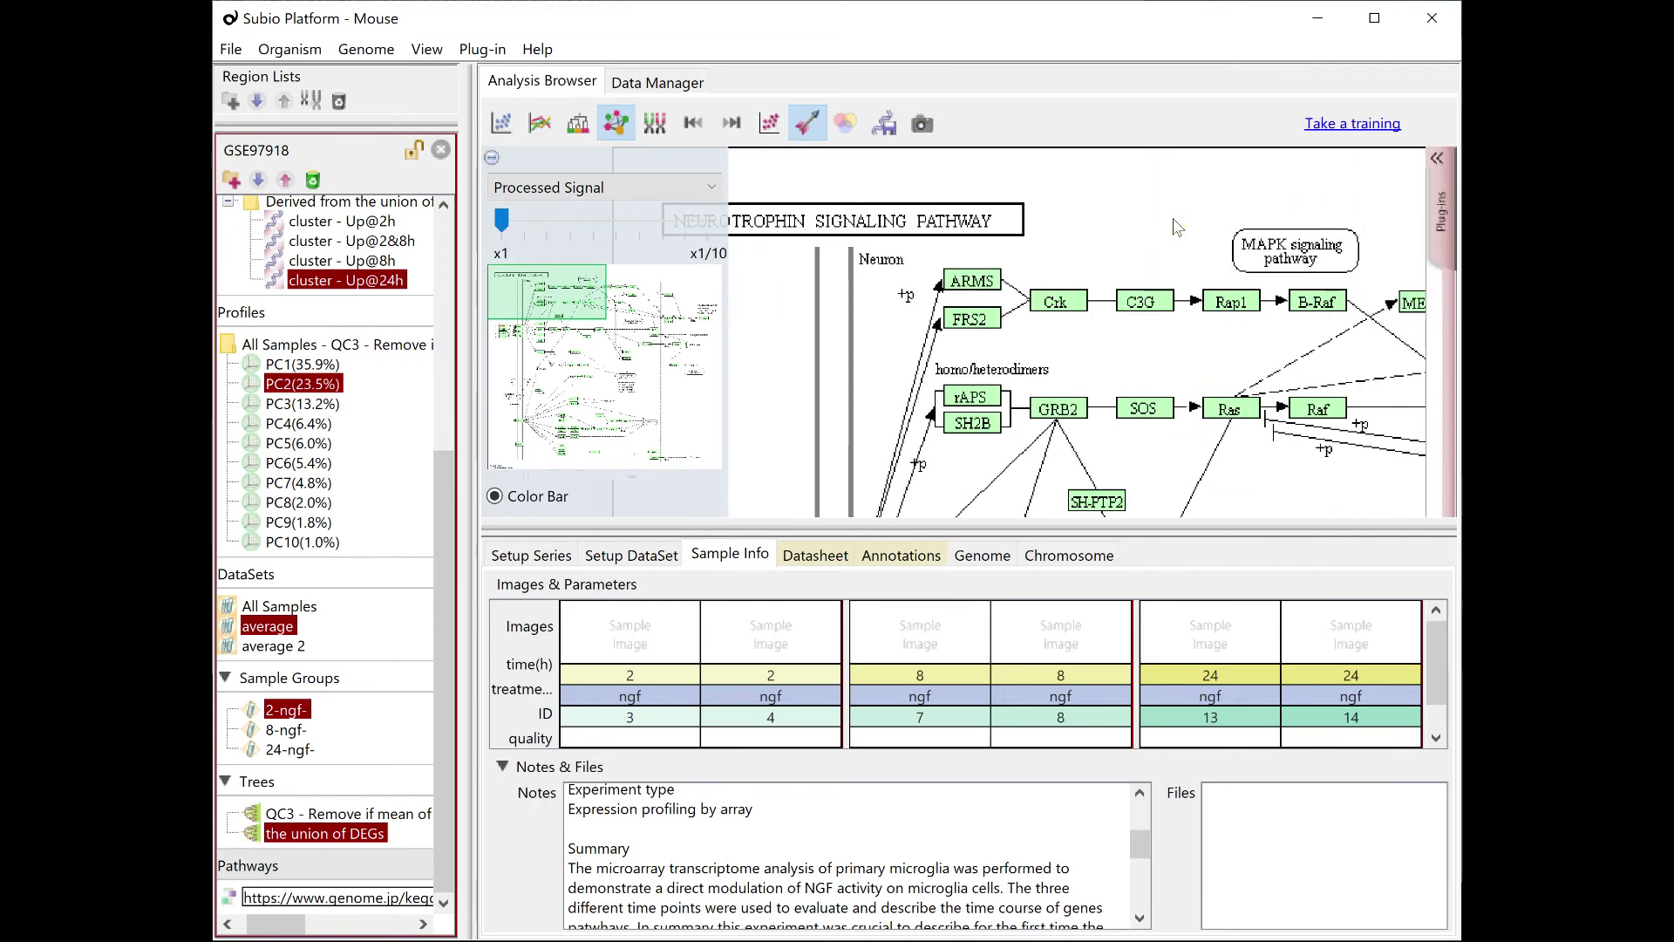
pyautogui.moveTo(1040, 565); pyautogui.dragTo(1042, 894)
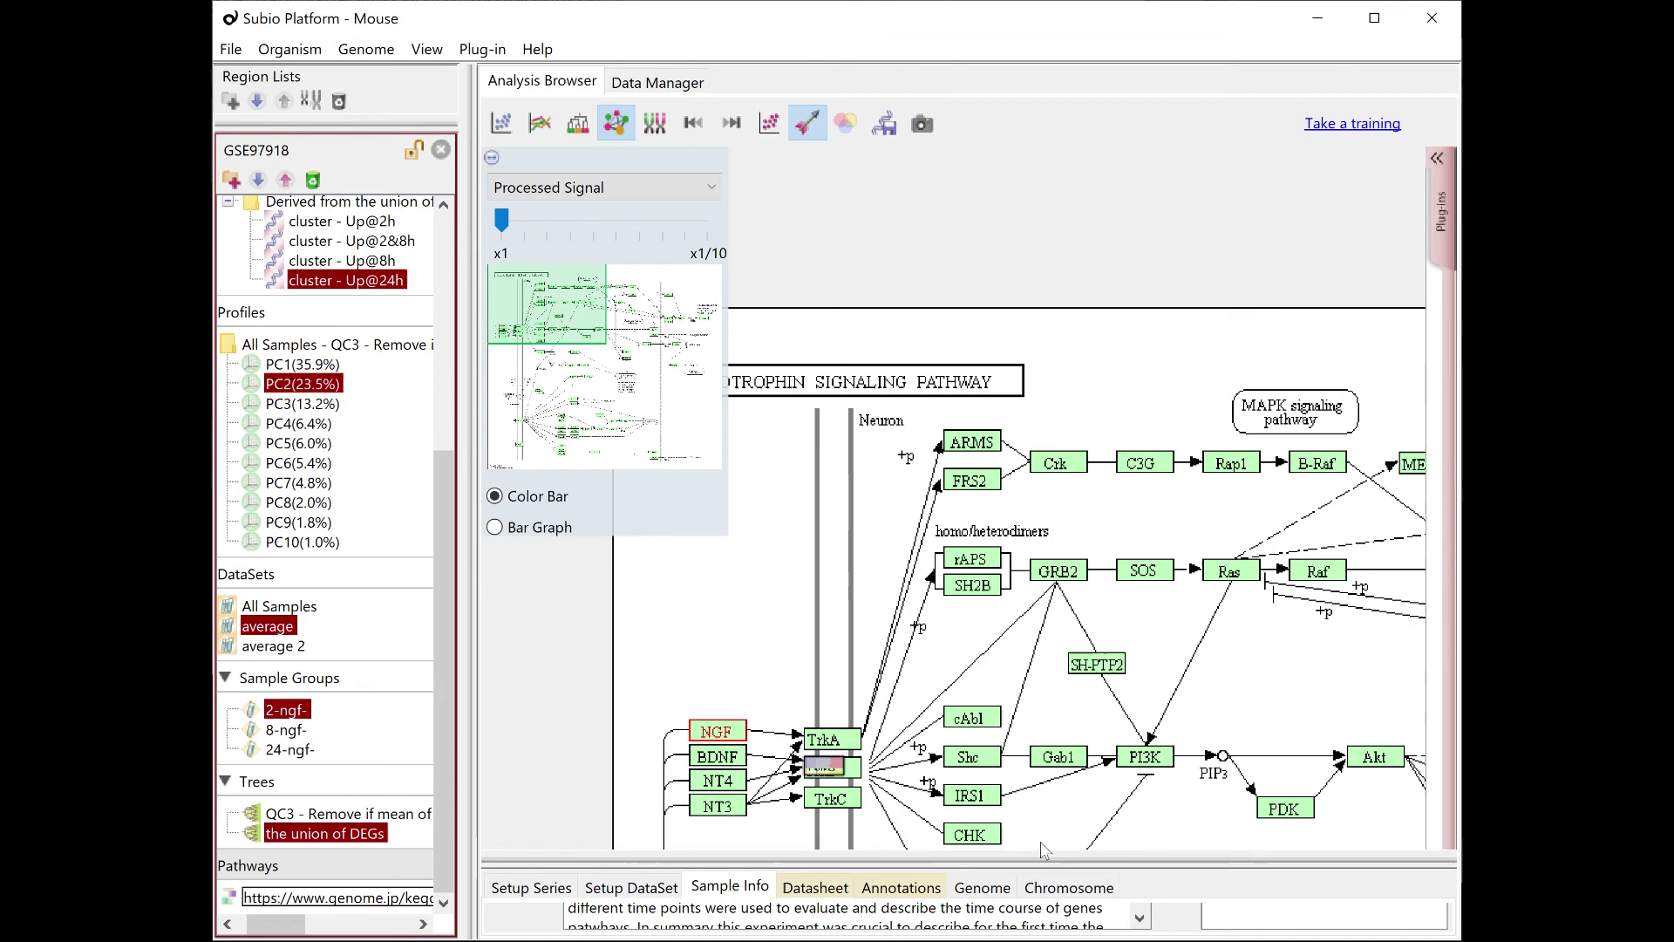
pyautogui.moveTo(551, 331); pyautogui.dragTo(589, 340)
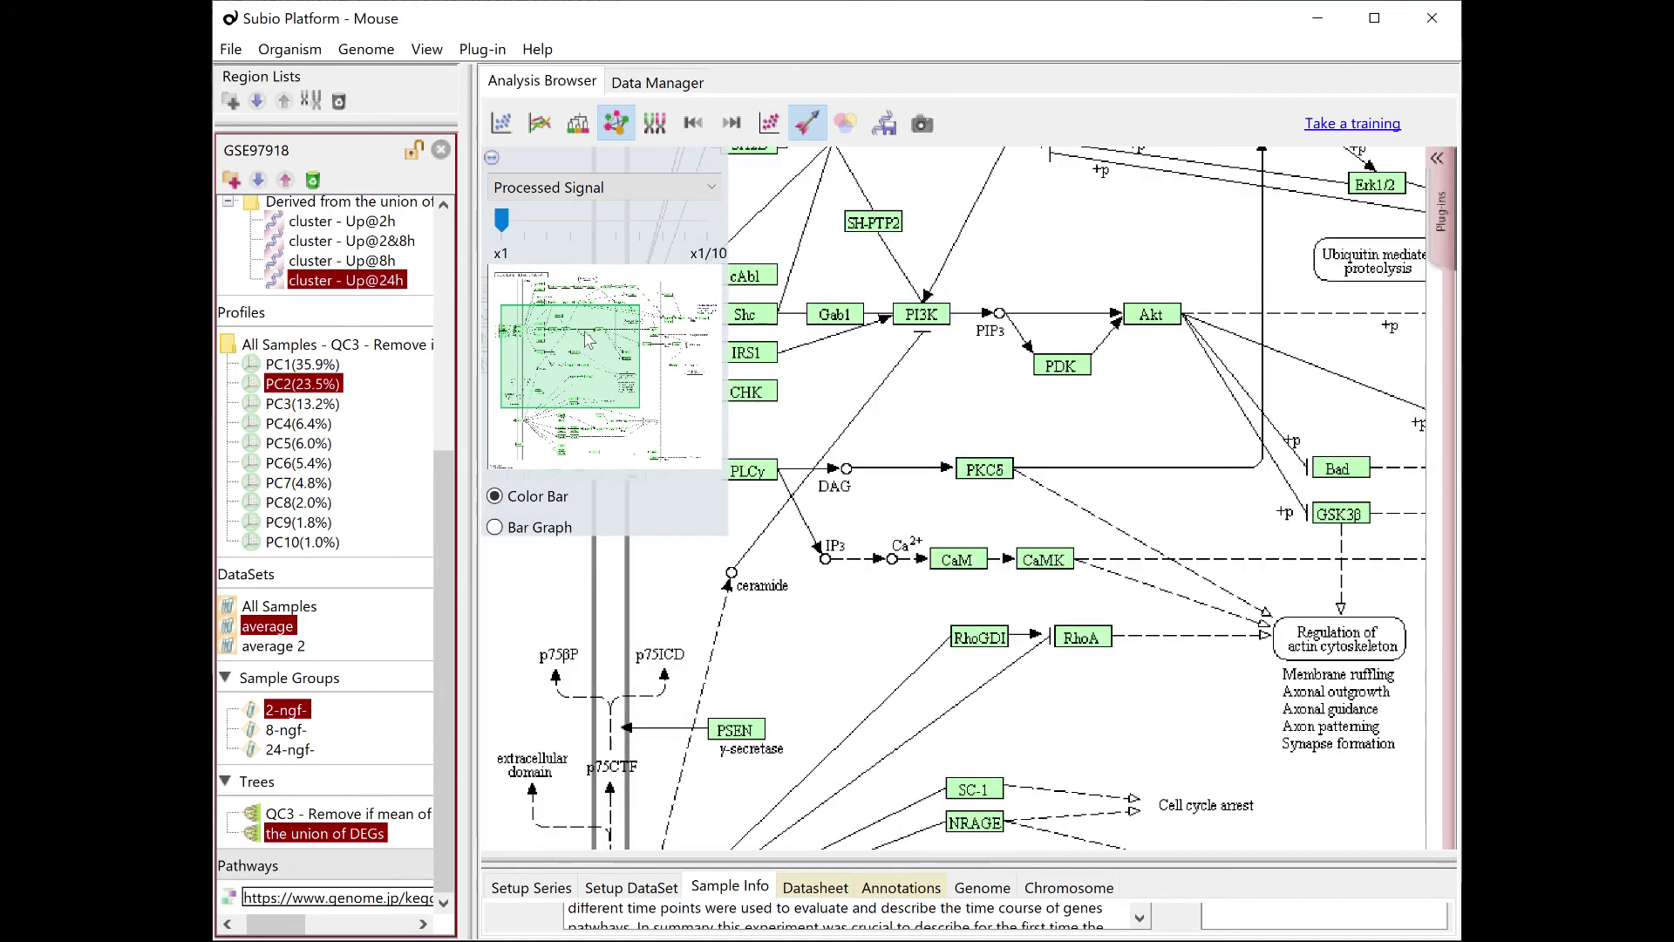
pyautogui.click(590, 220)
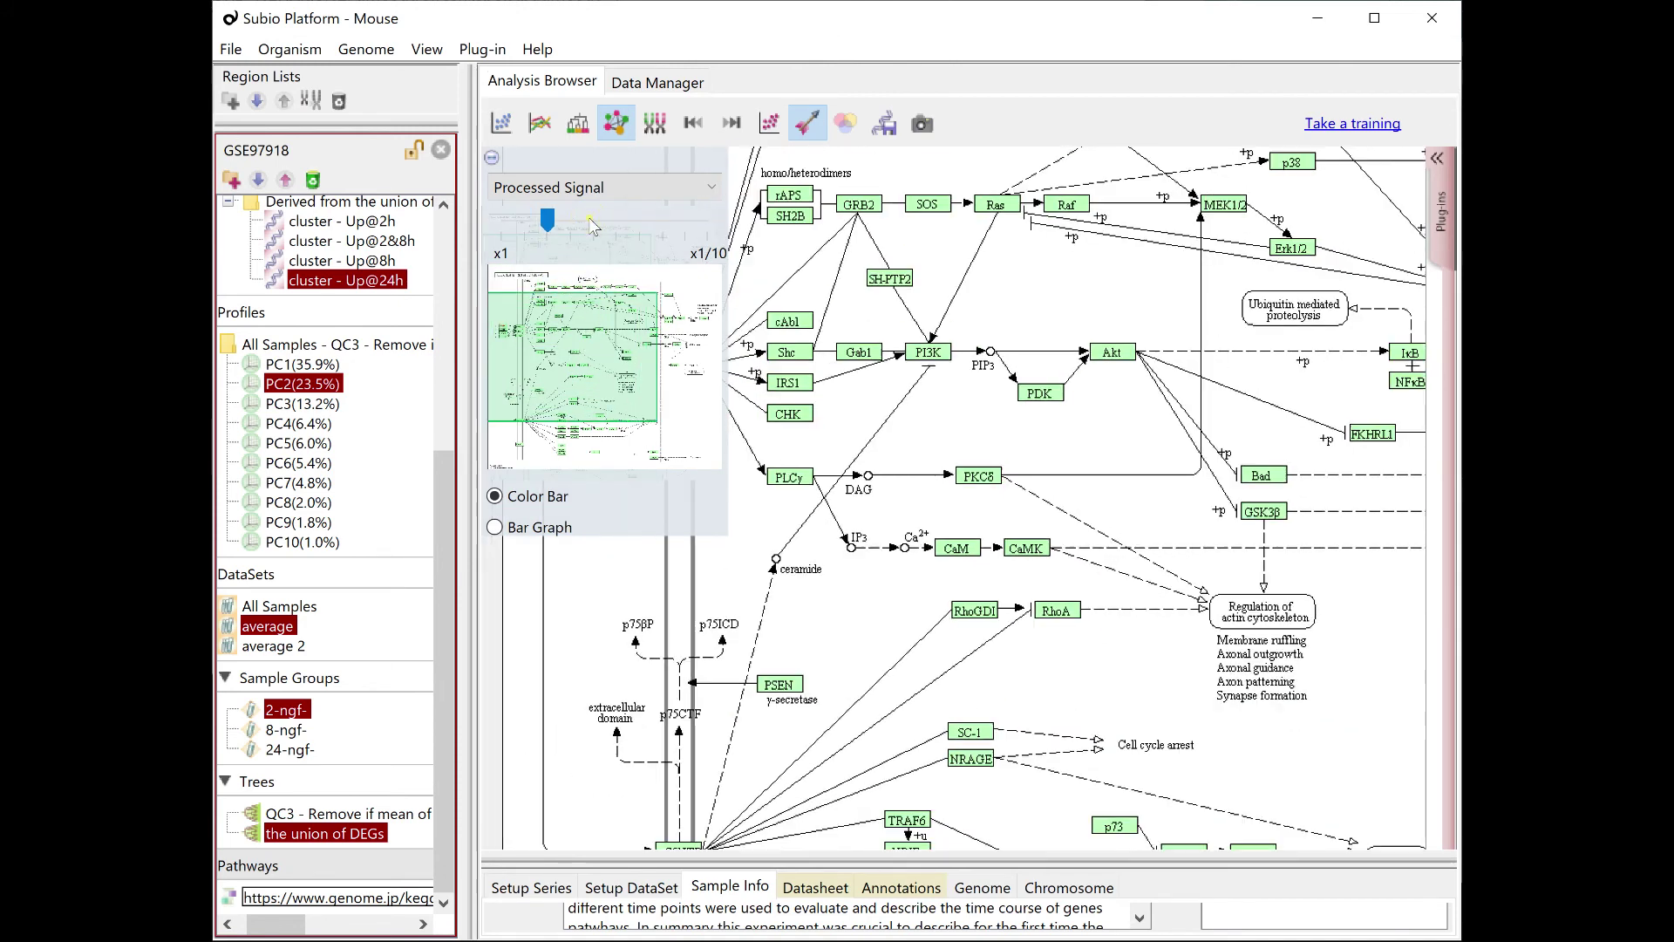